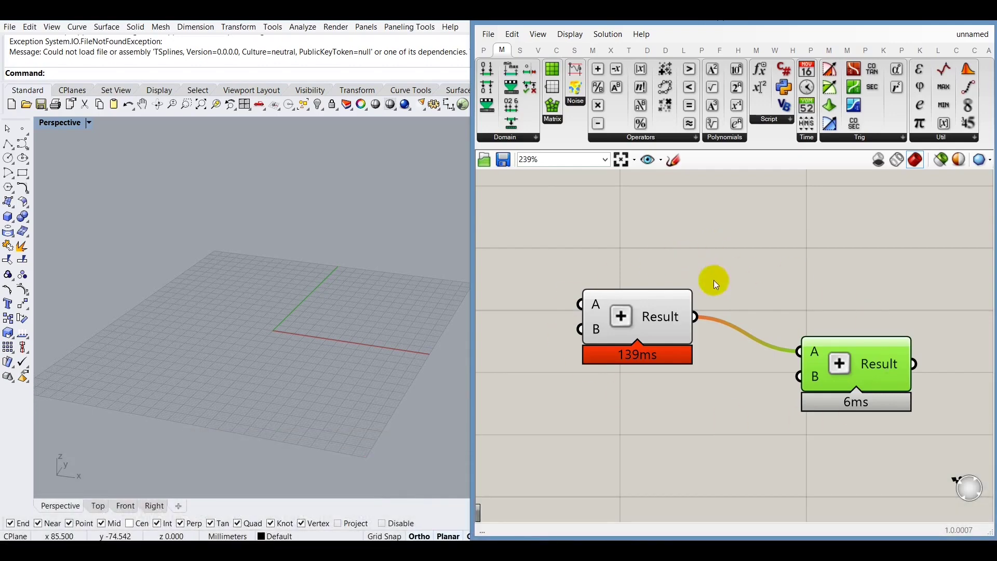
pyautogui.click(781, 262)
pyautogui.moveTo(659, 316)
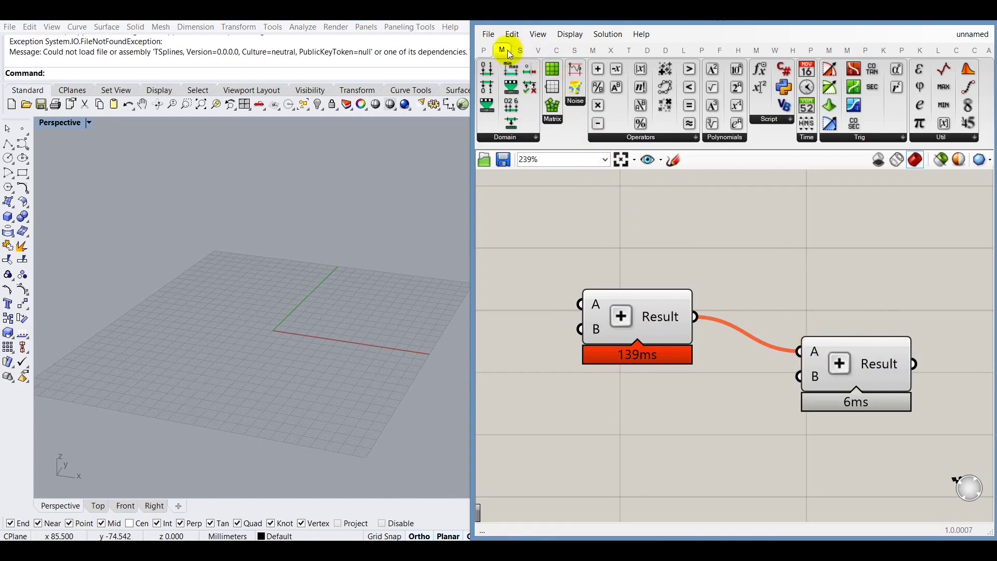
pyautogui.click(646, 138)
pyautogui.moveTo(645, 162); pyautogui.dragTo(638, 325)
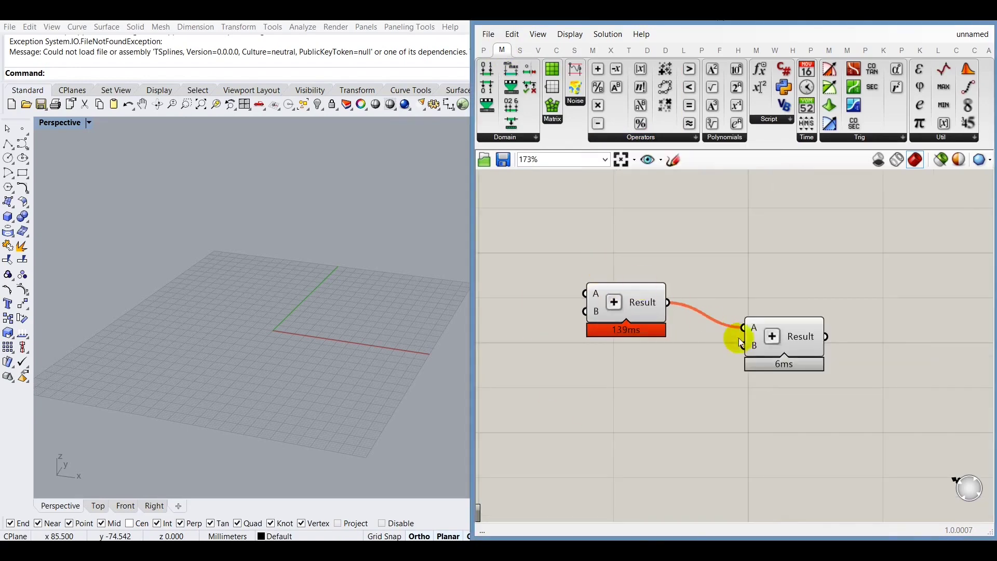
pyautogui.moveTo(850, 372); pyautogui.dragTo(781, 342, button='right')
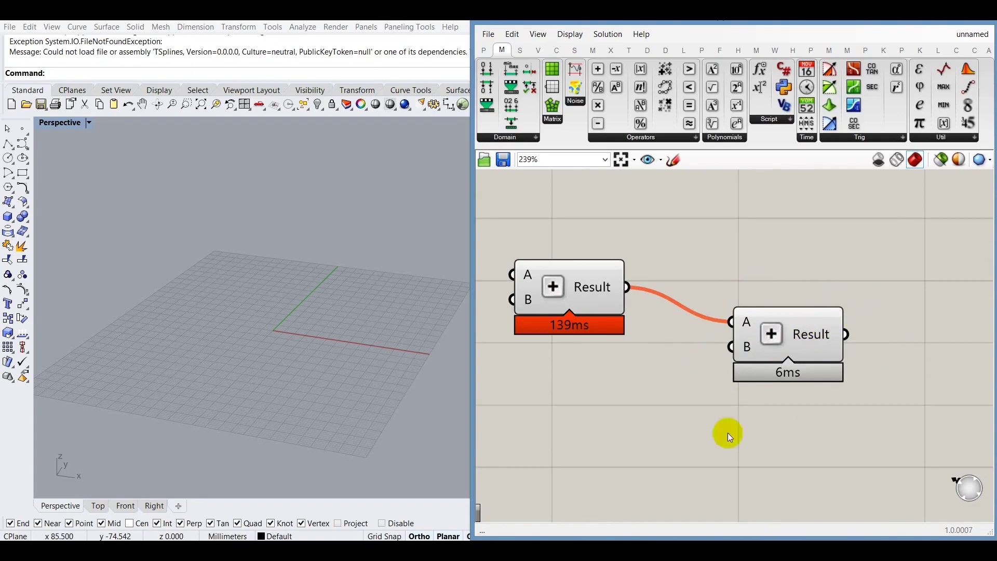
# - Search the components for "add" to find the Addition component
pyautogui.doubleClick(786, 253)
pyautogui.write('add')
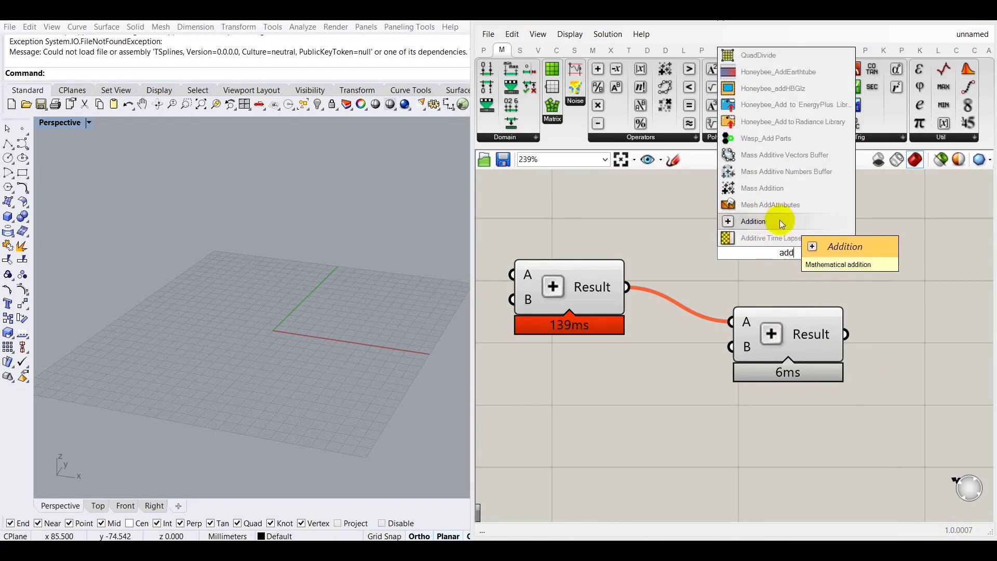
pyautogui.press('Escape')
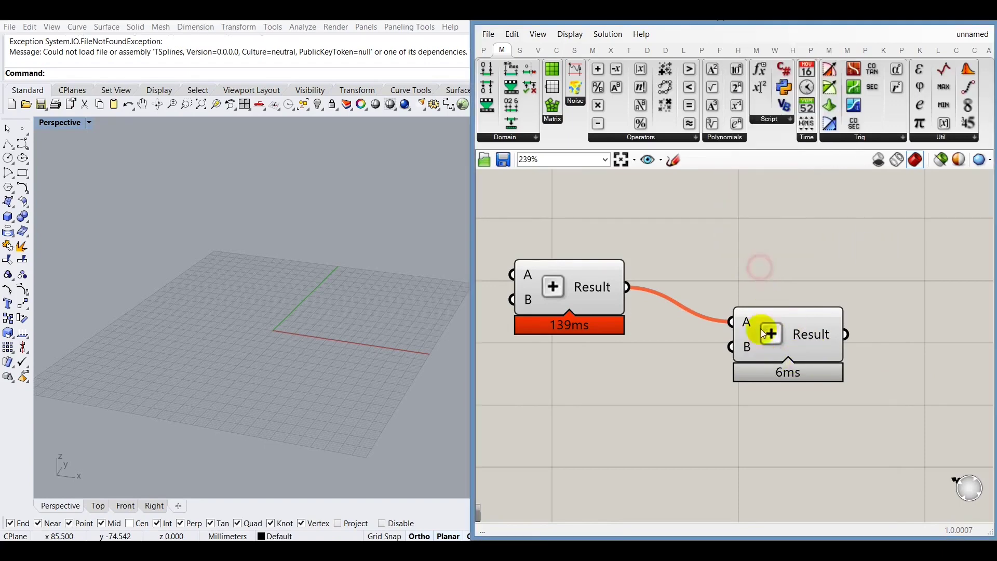
# - Window-select both Addition components and clear the selection, repeating from different corners of the canvas
pyautogui.scroll(-2, 754, 399)
pyautogui.scroll(1, 668, 393)
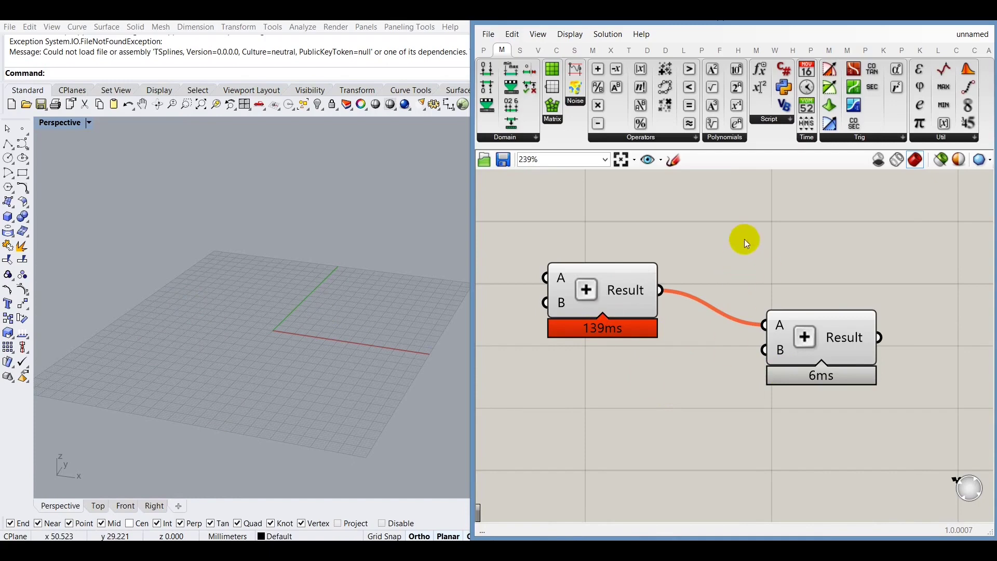
pyautogui.scroll(-2, 703, 315)
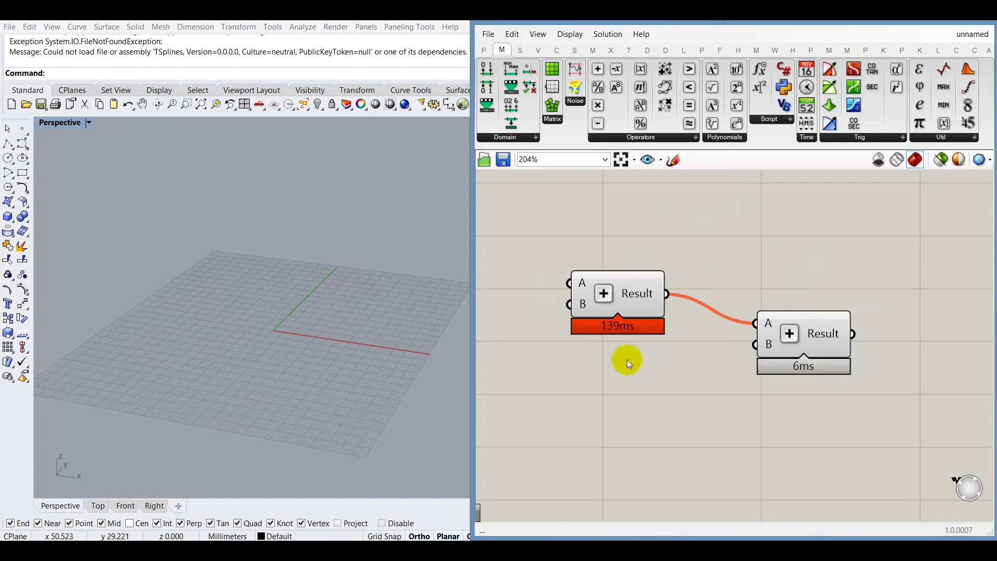
pyautogui.moveTo(881, 211); pyautogui.dragTo(551, 449)
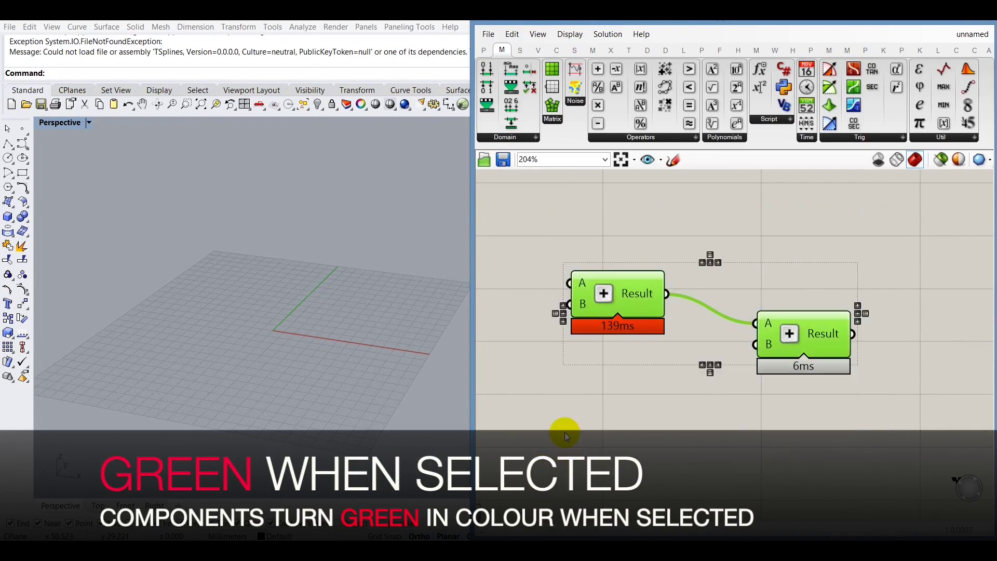
pyautogui.click(766, 221)
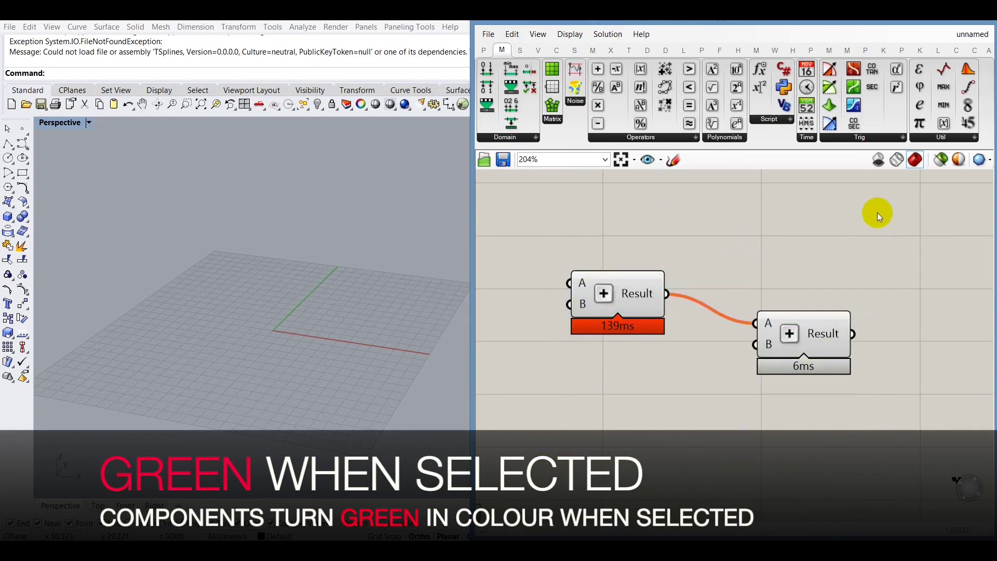
pyautogui.moveTo(874, 210); pyautogui.dragTo(541, 446)
pyautogui.click(528, 188)
pyautogui.moveTo(506, 209); pyautogui.dragTo(917, 413)
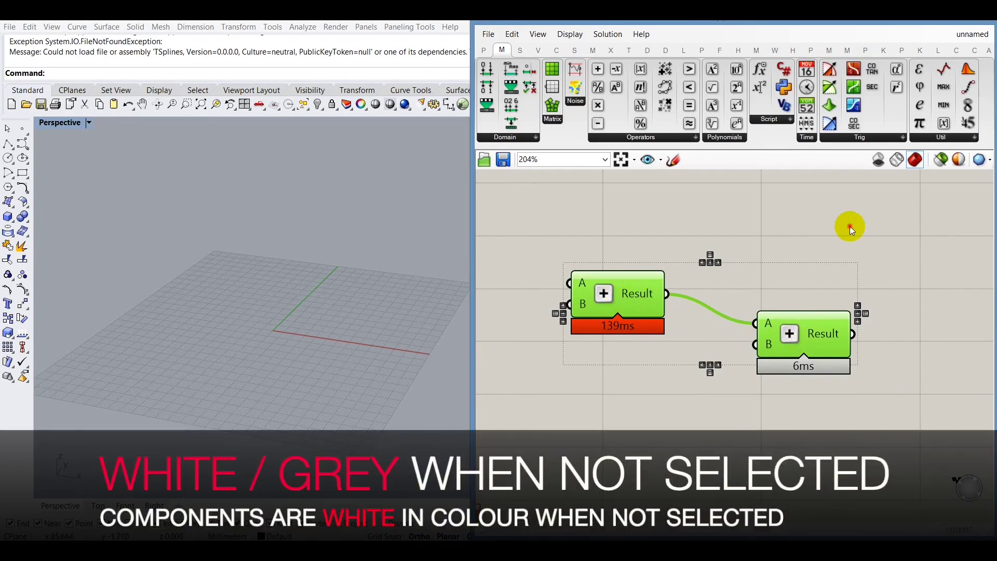
pyautogui.click(849, 226)
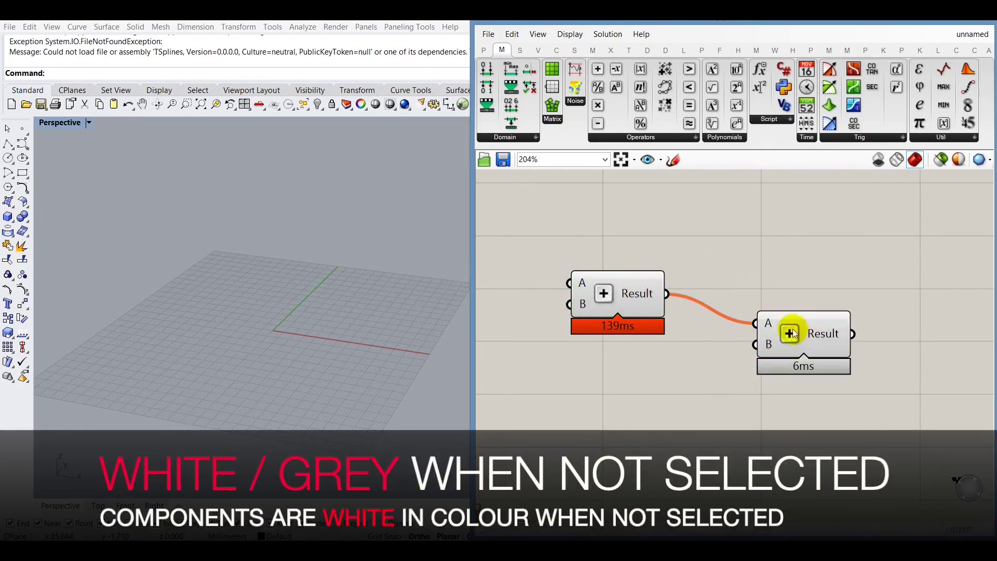
pyautogui.moveTo(846, 242); pyautogui.dragTo(547, 433)
pyautogui.click(548, 434)
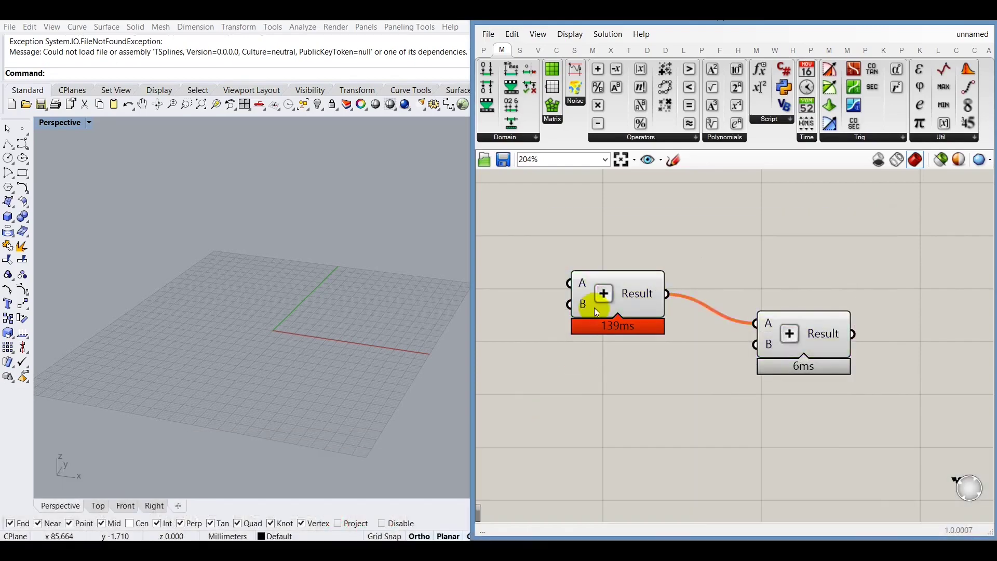
# - Select both Addition components together and delete them from the canvas
pyautogui.click(600, 294)
pyautogui.click(806, 318)
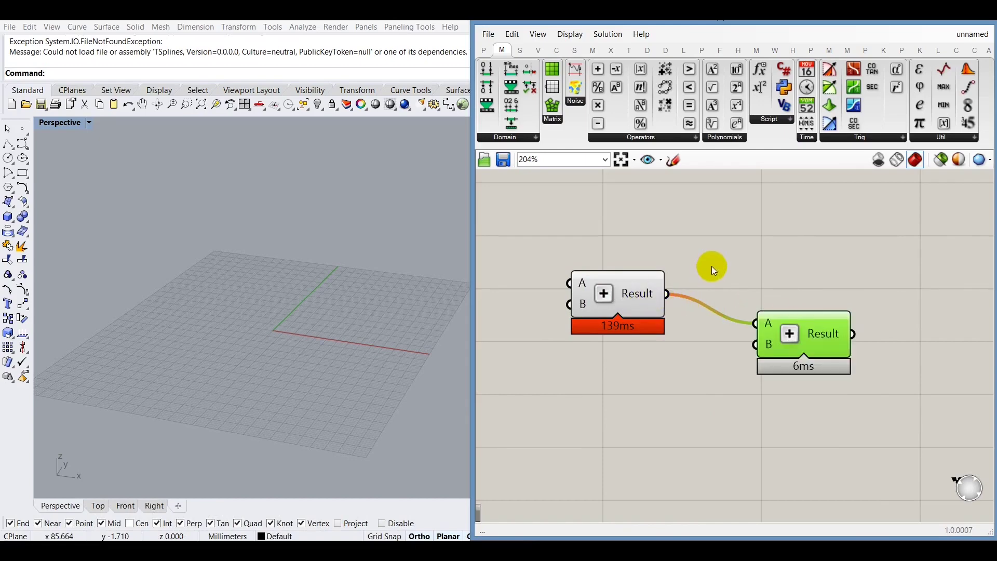
pyautogui.keyDown('shift'); pyautogui.click(634, 284); pyautogui.keyUp('shift')
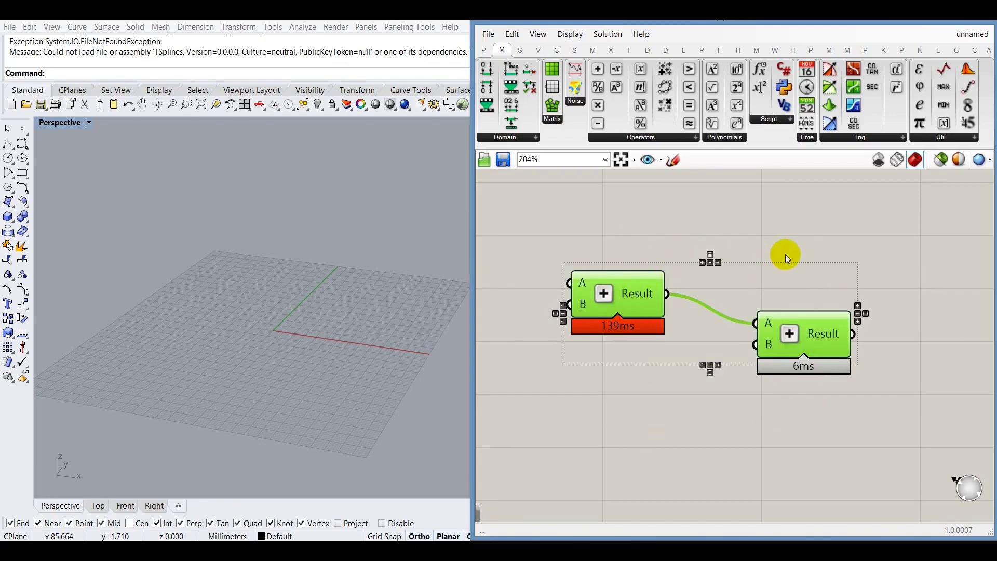
pyautogui.press('Delete')
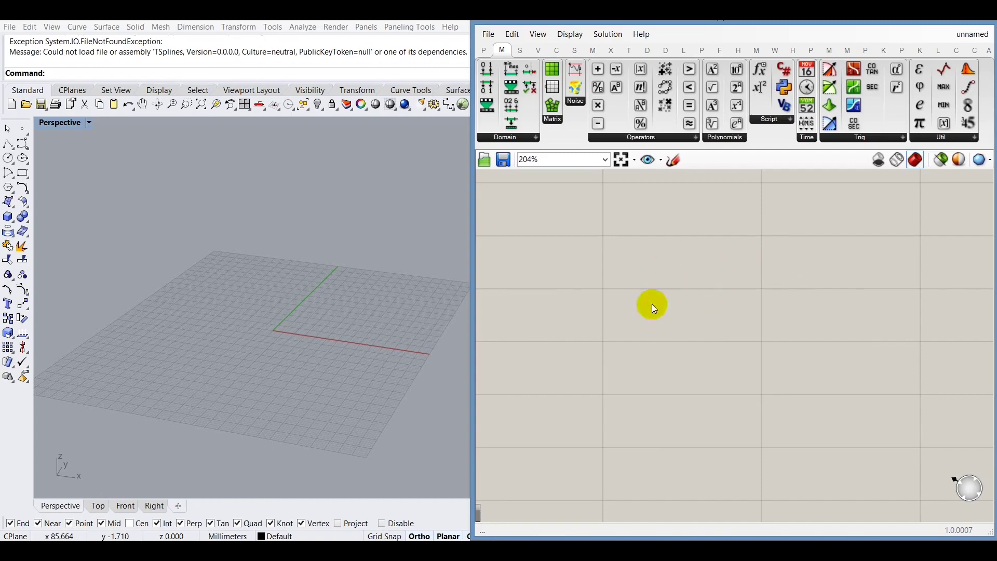
# - Find the Point parameter by searching for "point", place it on the empty canvas and leave it deselected
pyautogui.scroll(-1, 691, 326)
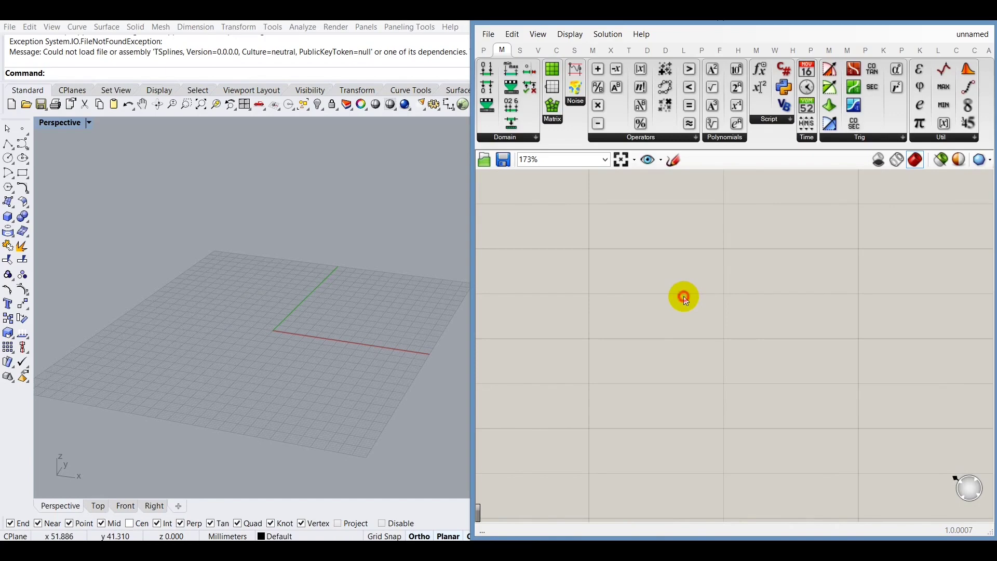
pyautogui.doubleClick(683, 296)
pyautogui.write('point')
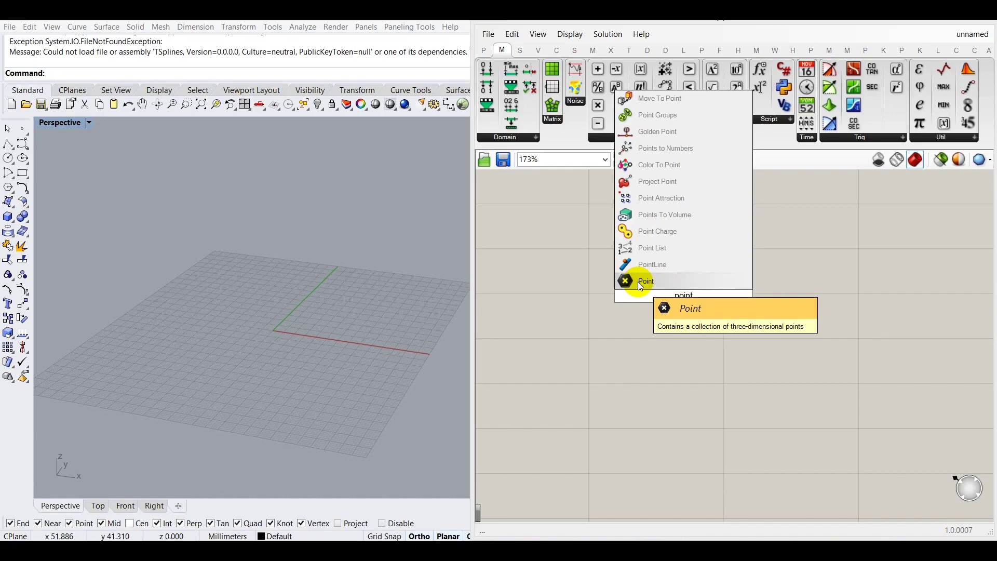
pyautogui.click(637, 282)
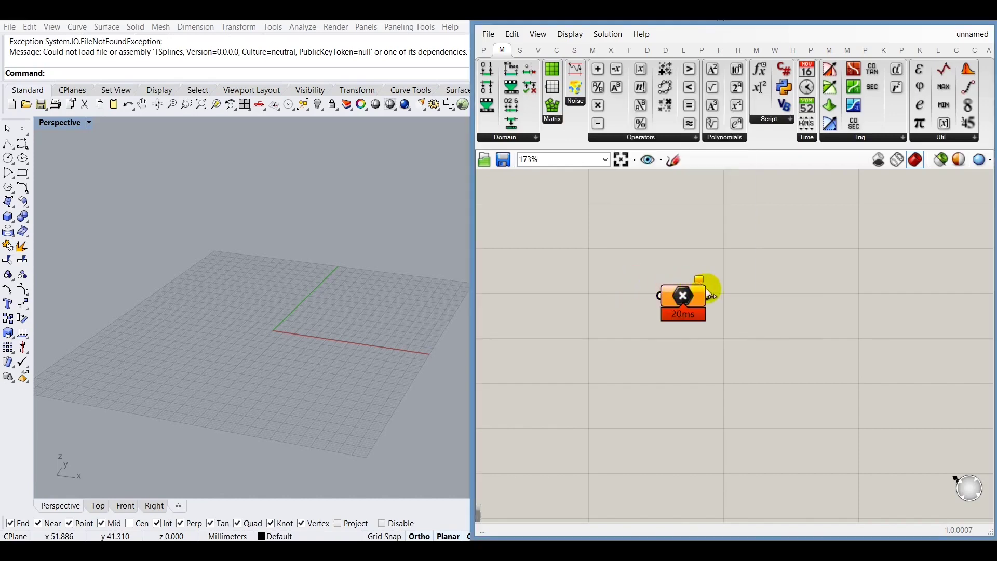
pyautogui.scroll(3, 696, 294)
pyautogui.moveTo(660, 310); pyautogui.dragTo(675, 310)
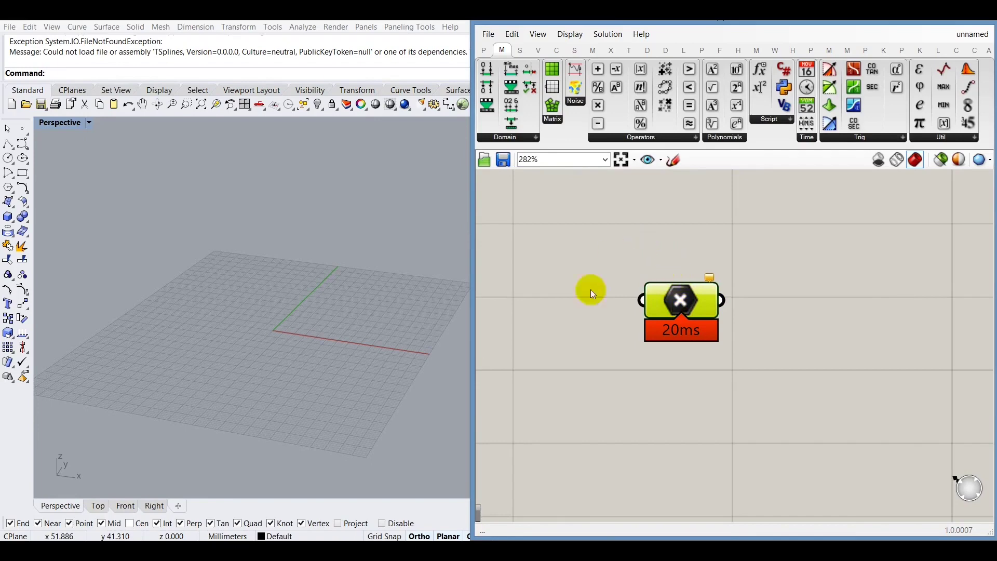
pyautogui.click(686, 241)
pyautogui.scroll(-1, 702, 365)
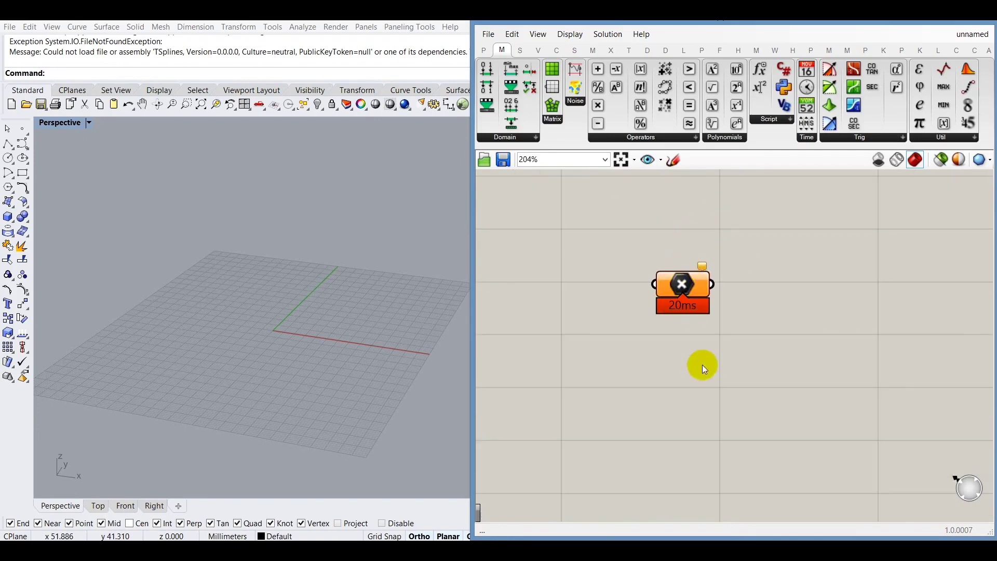
# - Add a second Point parameter and position it directly below the first one
pyautogui.doubleClick(694, 375)
pyautogui.write('point')
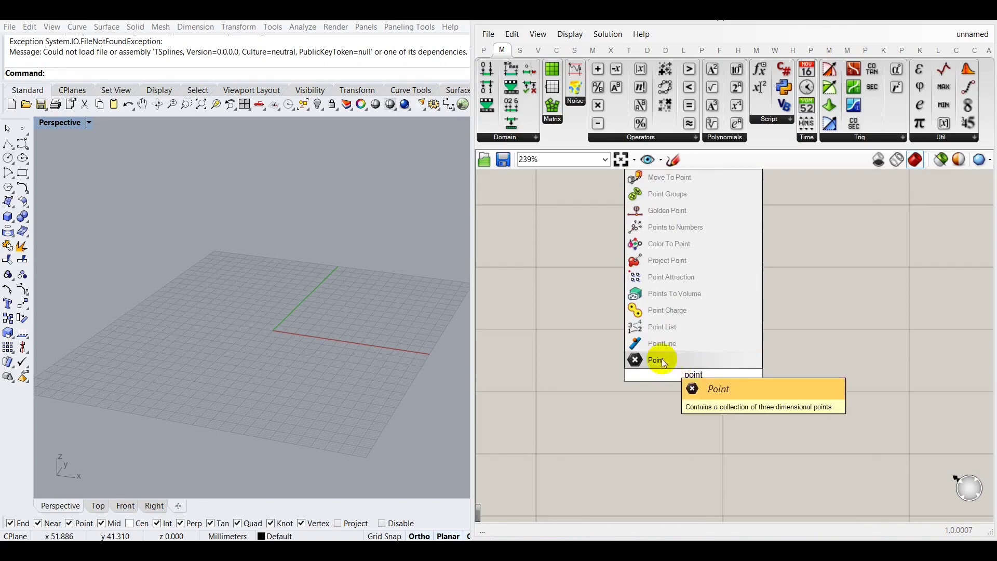
pyautogui.click(663, 362)
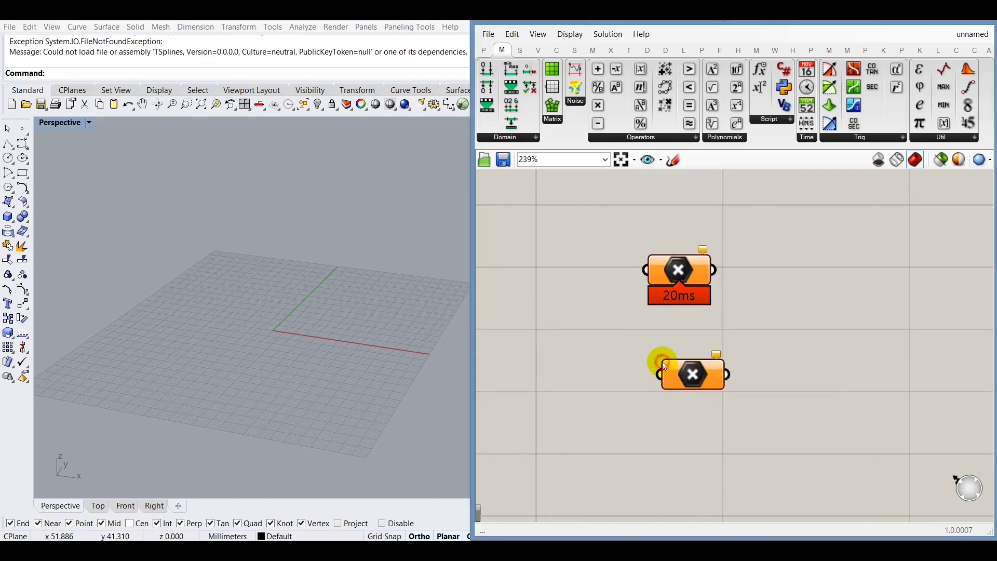
pyautogui.moveTo(701, 381); pyautogui.dragTo(689, 349)
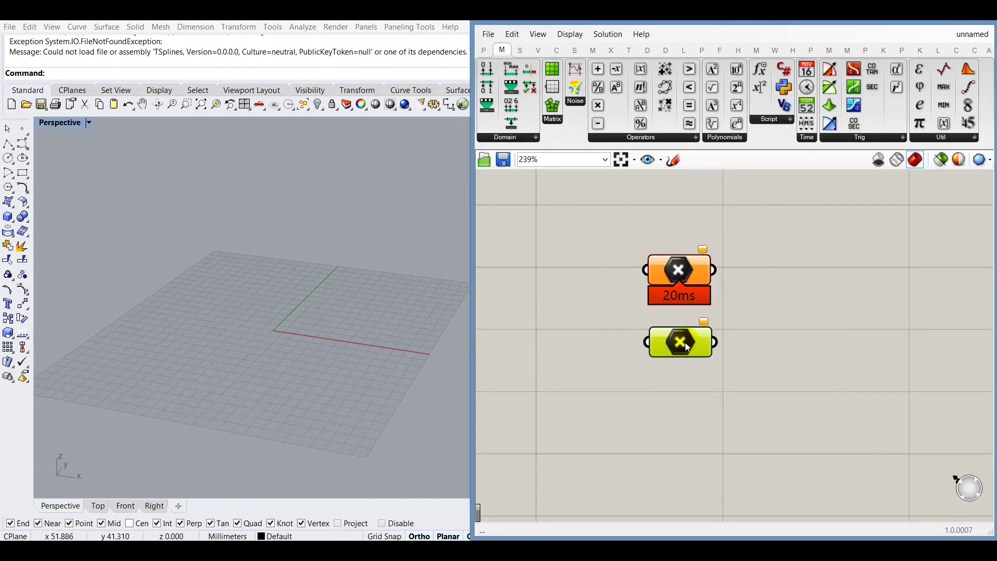
pyautogui.click(683, 393)
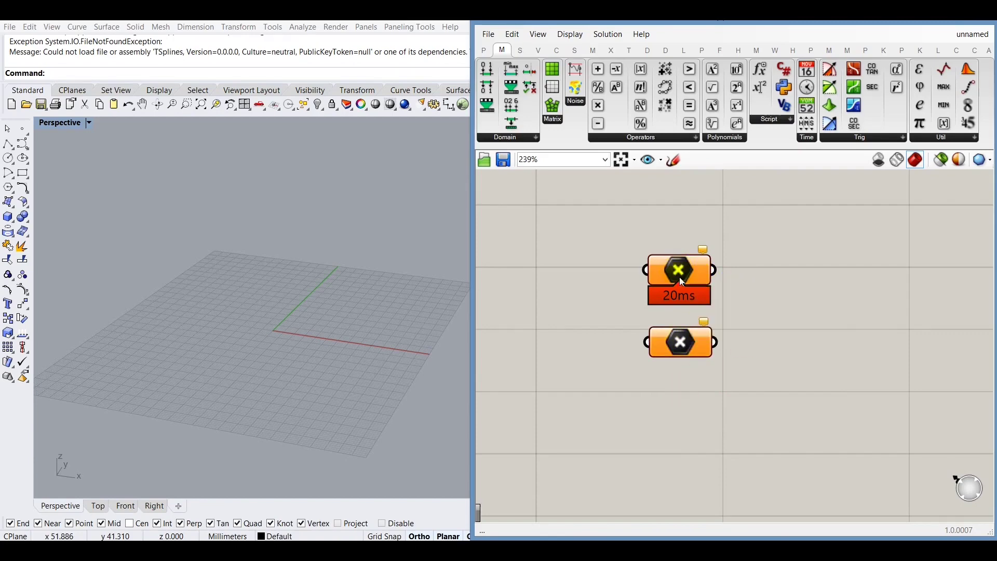
# - Copy the second Point parameter downward, and copy that duplicate once more to form a column of four
pyautogui.click(682, 353)
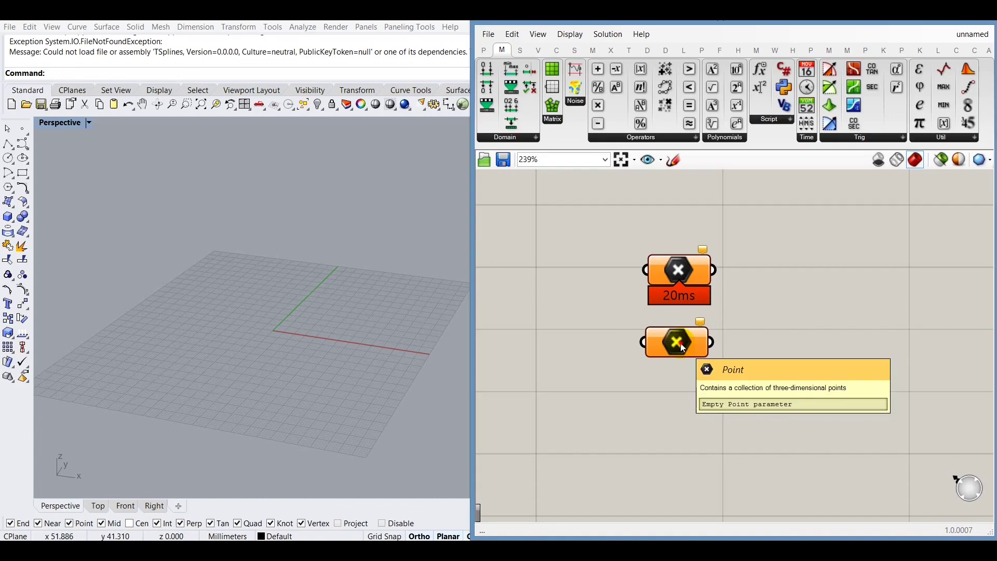
pyautogui.click(681, 348)
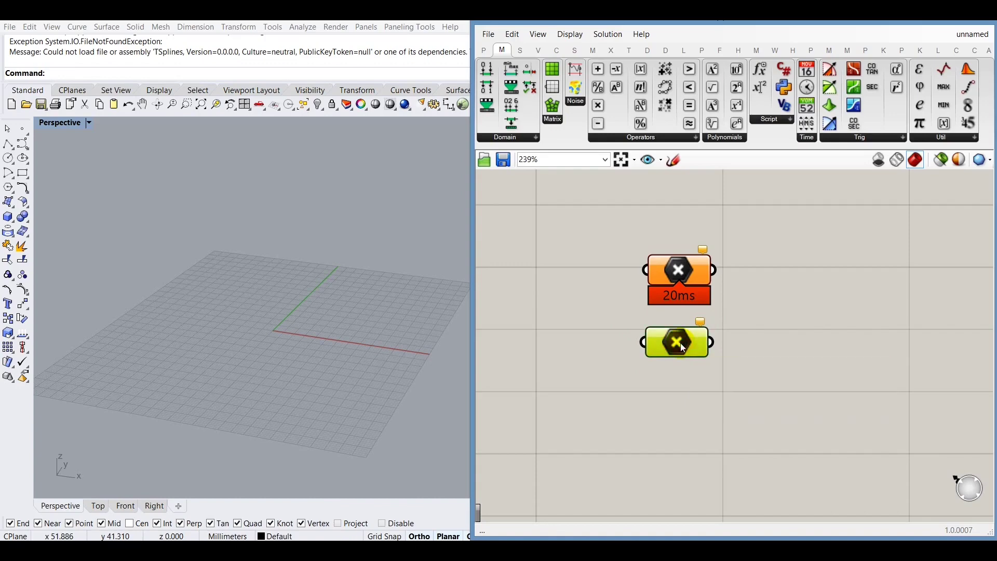
pyautogui.keyDown('alt'); pyautogui.moveTo(682, 344); pyautogui.dragTo(682, 399); pyautogui.keyUp('alt')
pyautogui.click(736, 385)
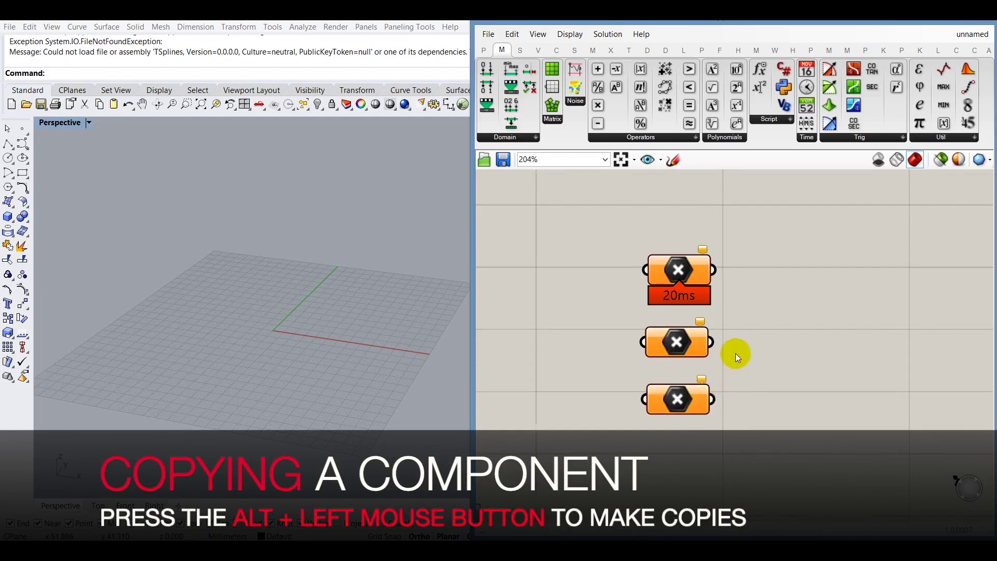
pyautogui.scroll(-1, 735, 355)
pyautogui.scroll(1, 740, 408)
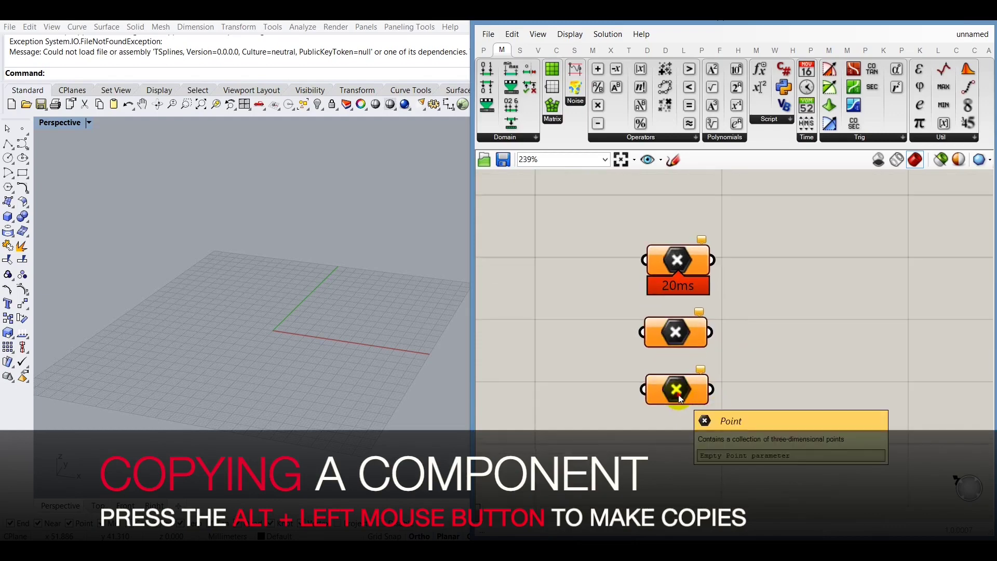
pyautogui.click(678, 394)
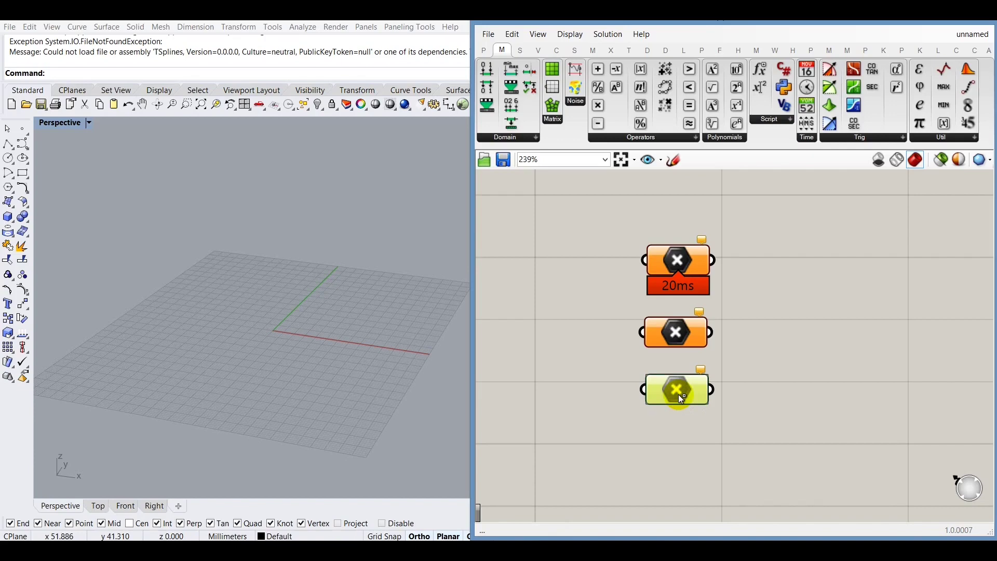
pyautogui.keyDown('alt'); pyautogui.moveTo(678, 394); pyautogui.dragTo(679, 460); pyautogui.keyUp('alt')
pyautogui.click(746, 387)
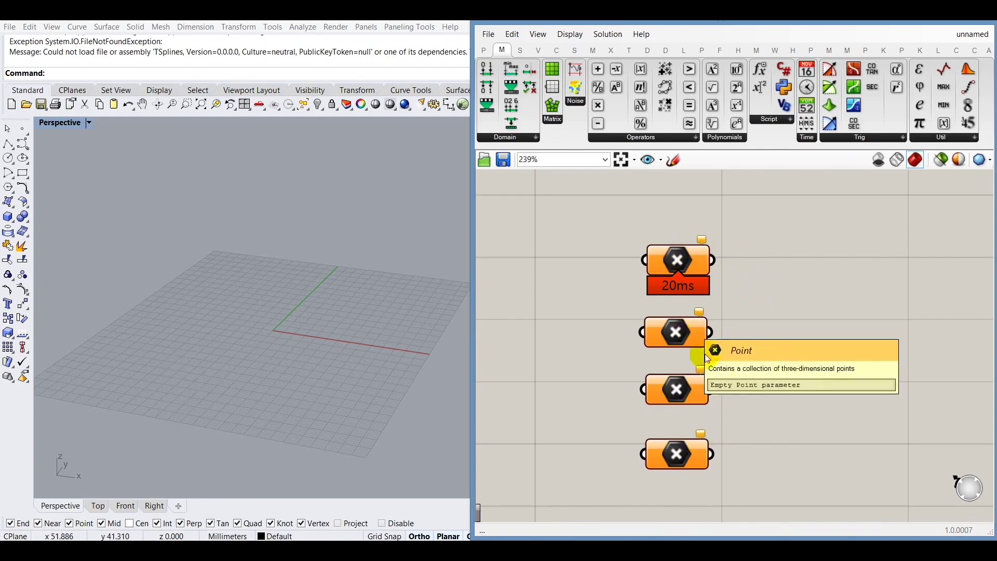
# - Delete the two lowest Point parameters in the column
pyautogui.moveTo(692, 414); pyautogui.dragTo(623, 494)
pyautogui.press('Delete')
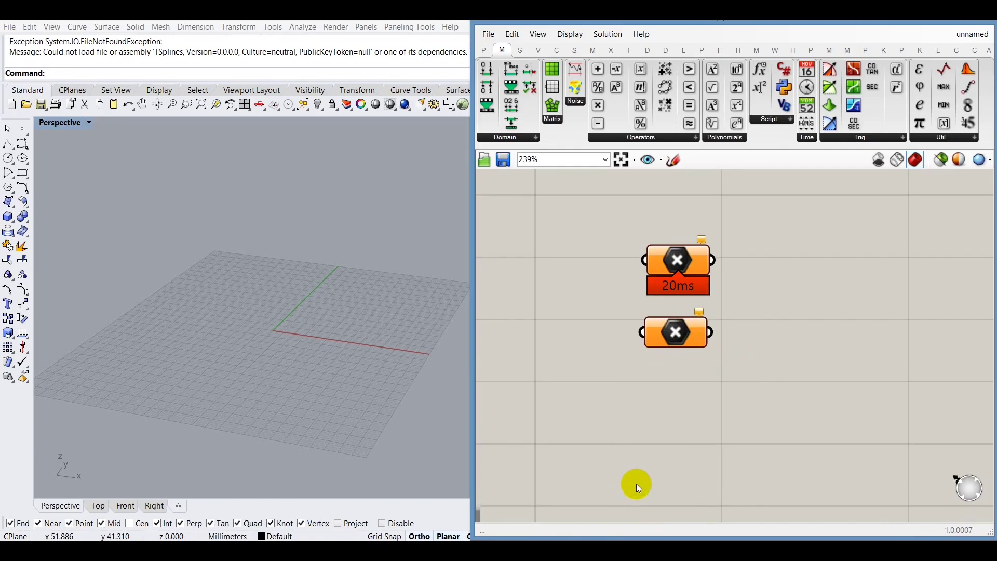
pyautogui.scroll(-1, 663, 426)
pyautogui.scroll(2, 761, 300)
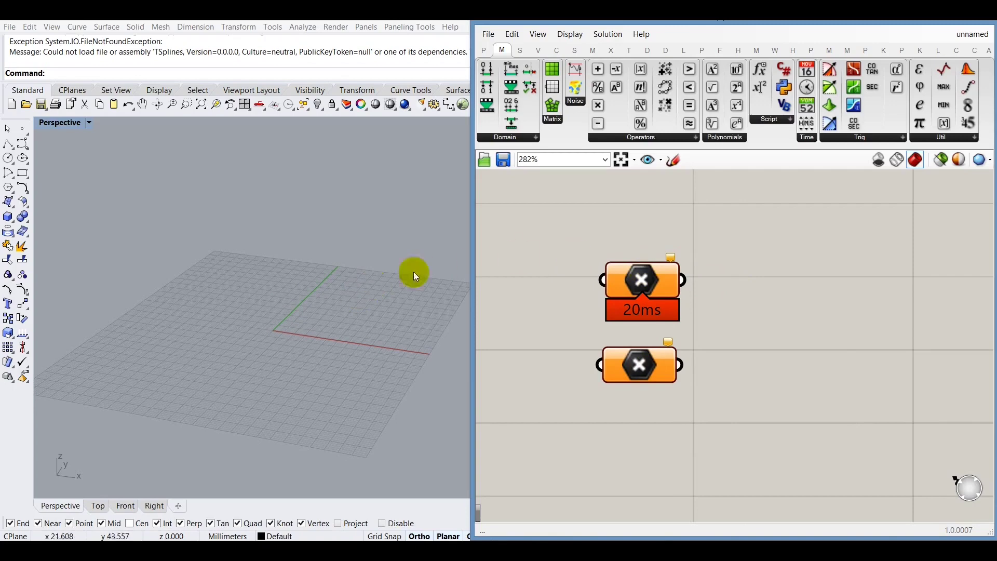
# - Inspect the upper Point parameter's description, selecting the component and leaving it deselected
pyautogui.moveTo(643, 282)
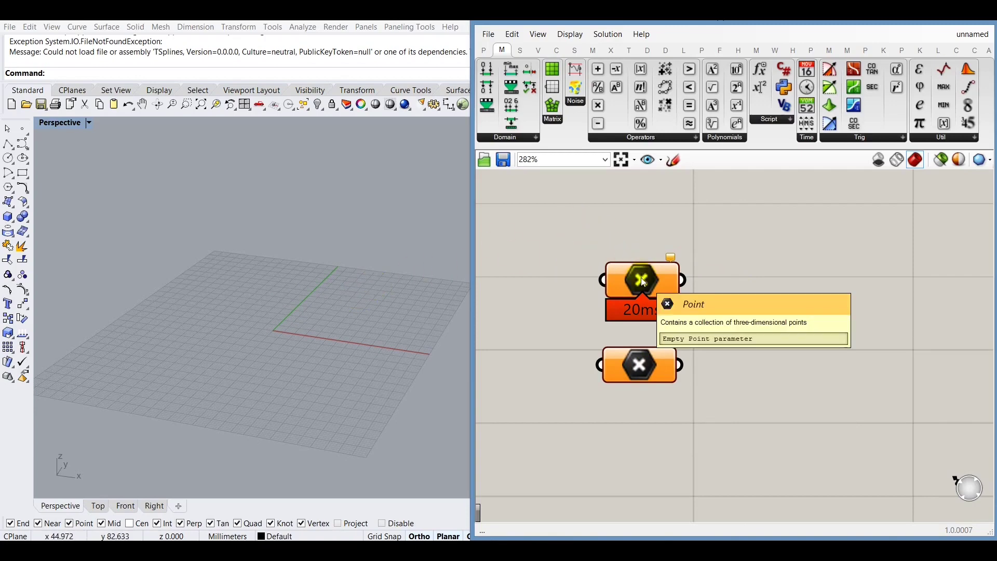
pyautogui.click(643, 281)
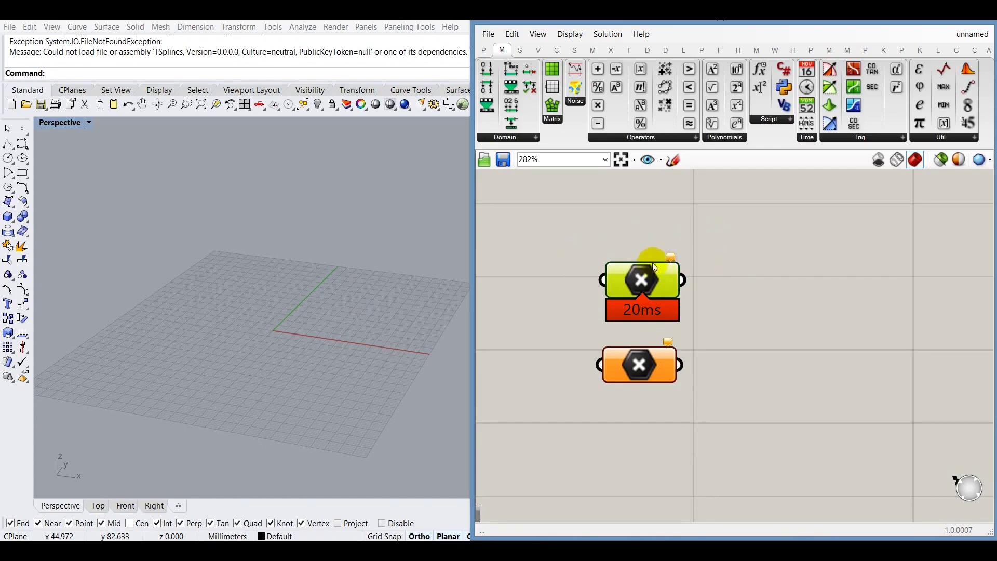
pyautogui.moveTo(644, 281)
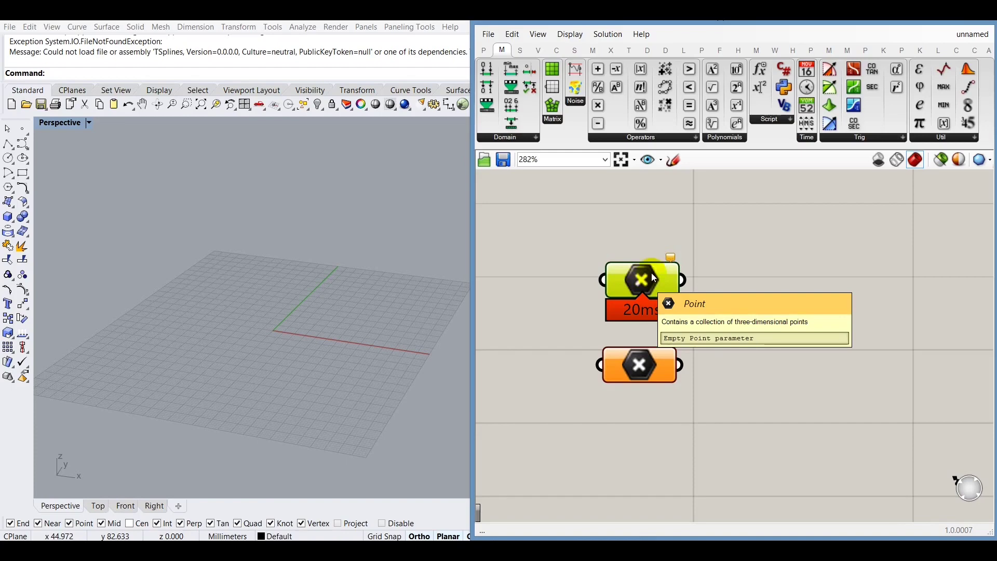
pyautogui.click(717, 257)
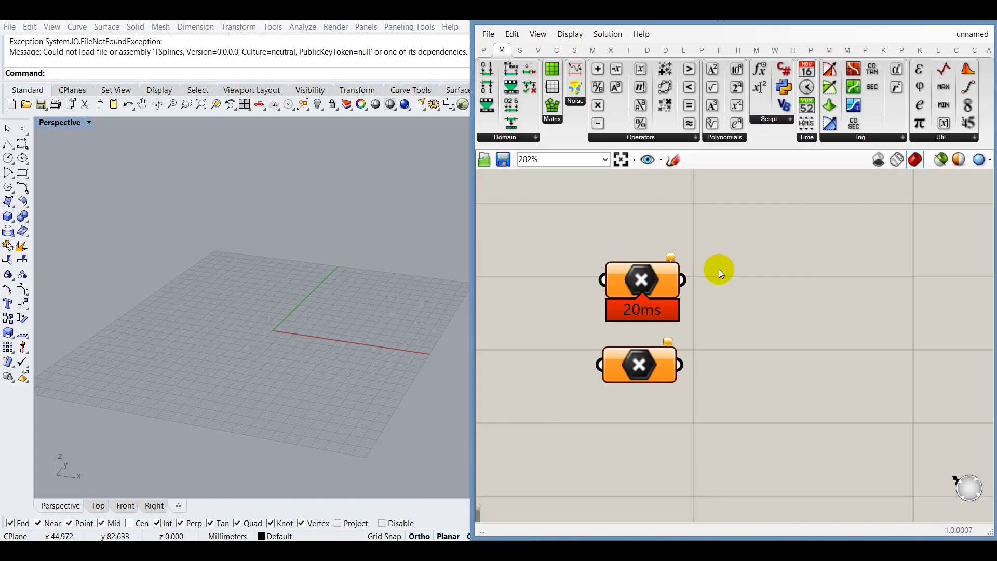
# - Examine the upper Point parameter up close, including its input grip, its output grip and its description
pyautogui.scroll(4, 587, 277)
pyautogui.scroll(2, 587, 277)
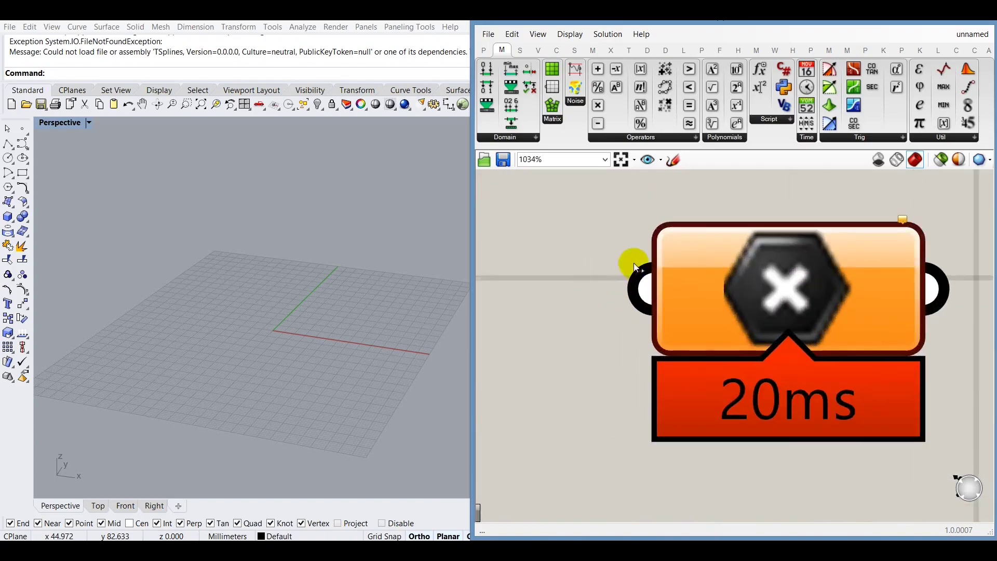
pyautogui.scroll(-1, 784, 298)
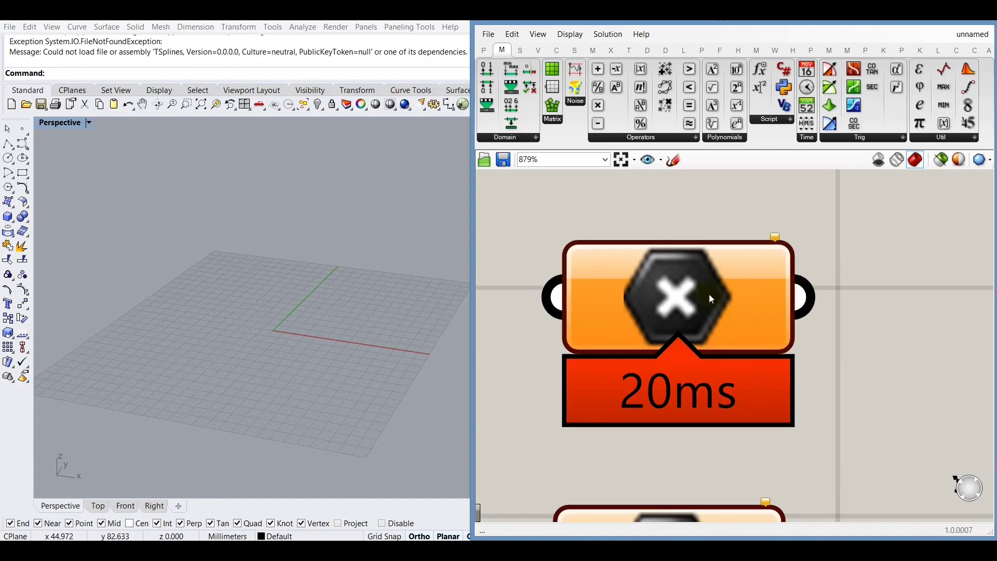
pyautogui.scroll(-4, 668, 299)
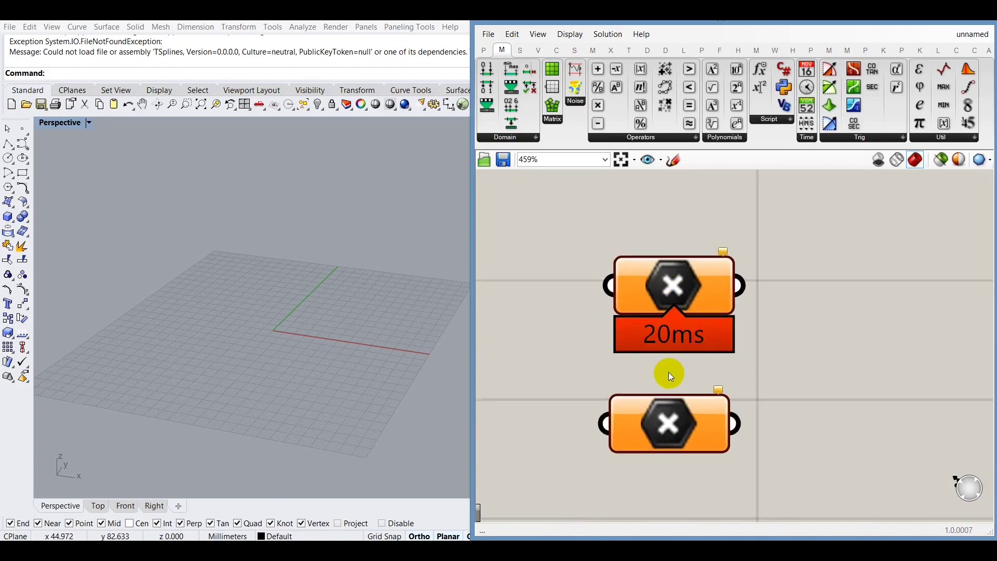
pyautogui.scroll(1, 669, 371)
pyautogui.scroll(5, 590, 301)
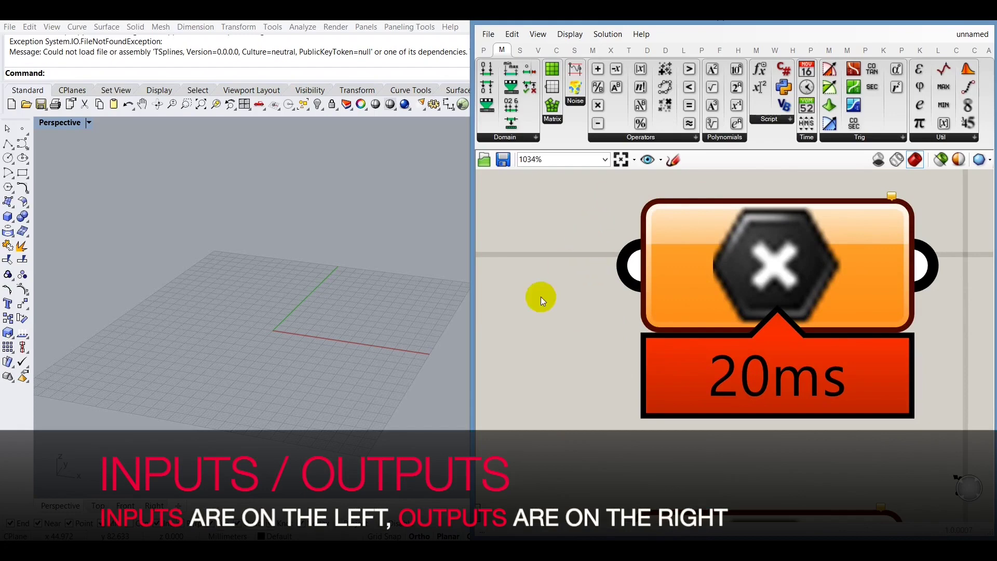
pyautogui.scroll(-2, 540, 297)
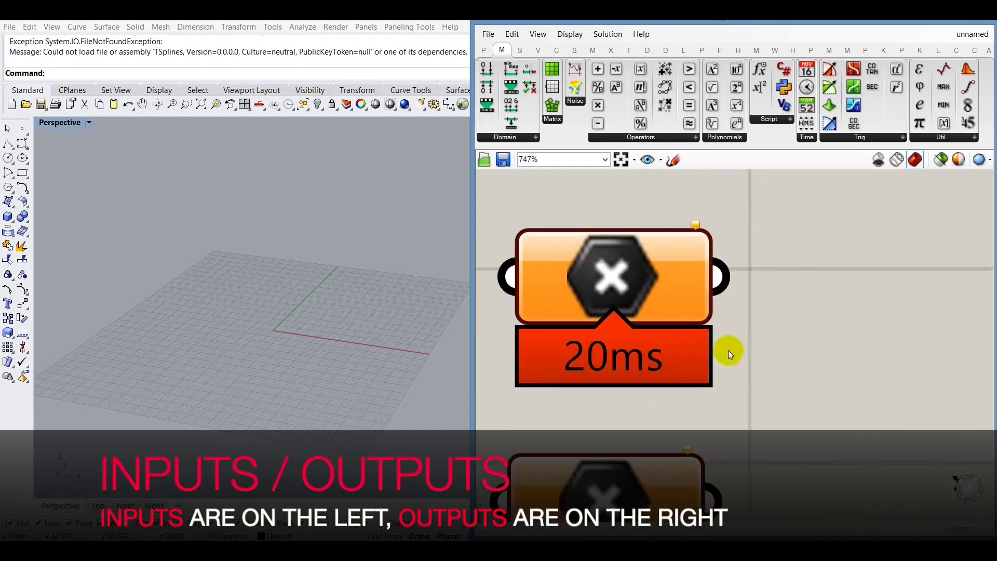
pyautogui.scroll(-2, 735, 318)
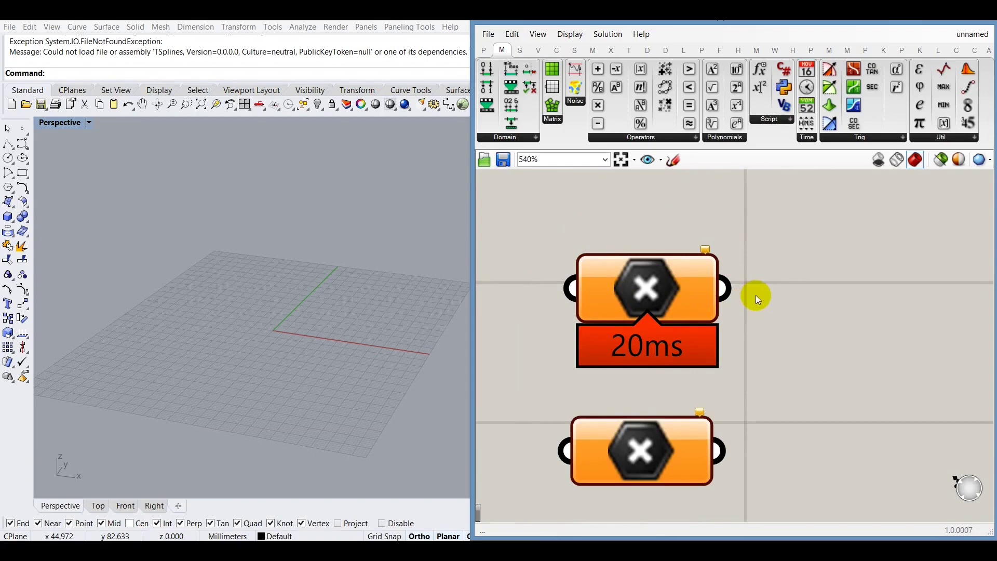
pyautogui.scroll(3, 610, 314)
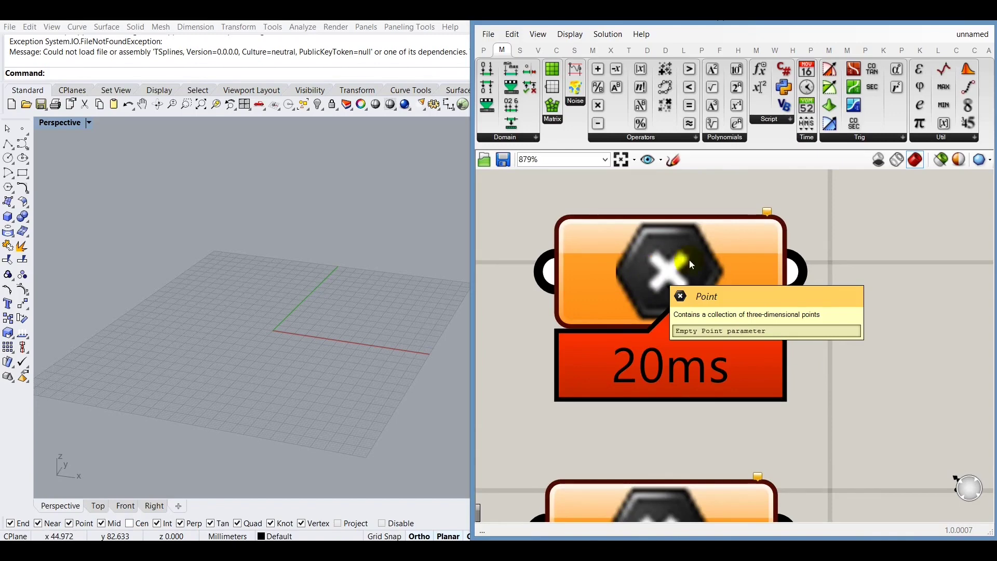
pyautogui.scroll(-2, 645, 292)
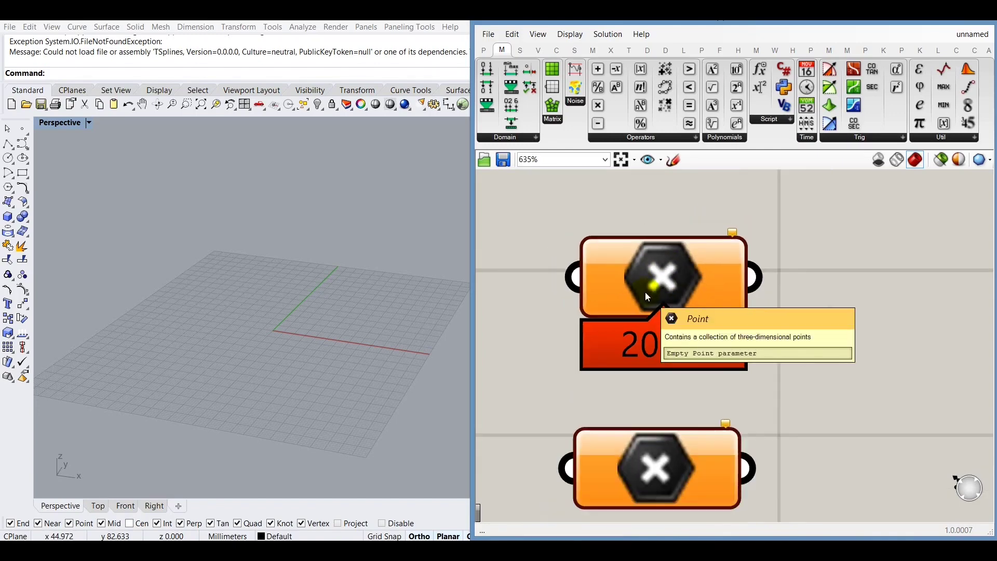
# - Turn off Draw Icons and Draw Full Names so the components are labelled with abbreviated names
pyautogui.click(569, 33)
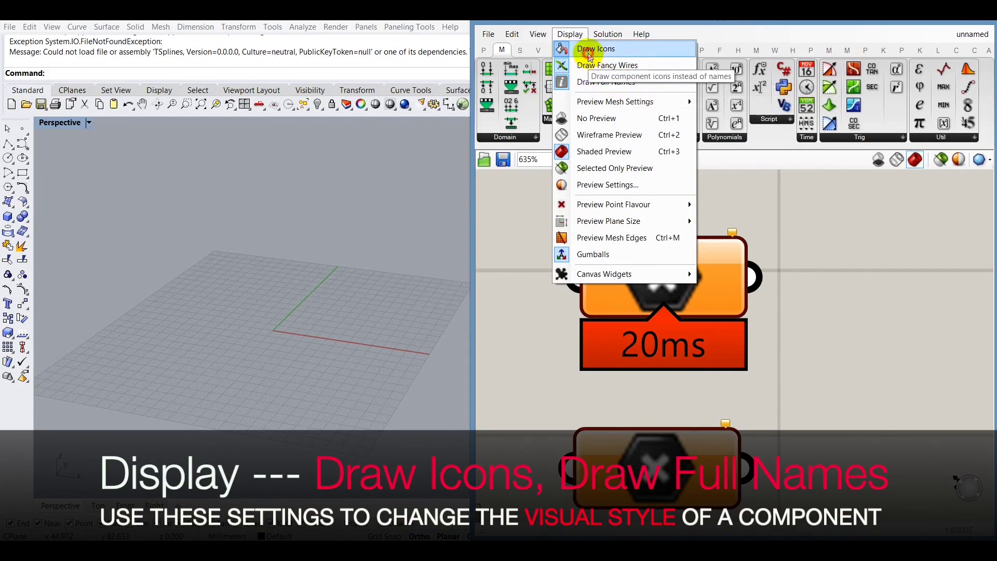
pyautogui.click(594, 49)
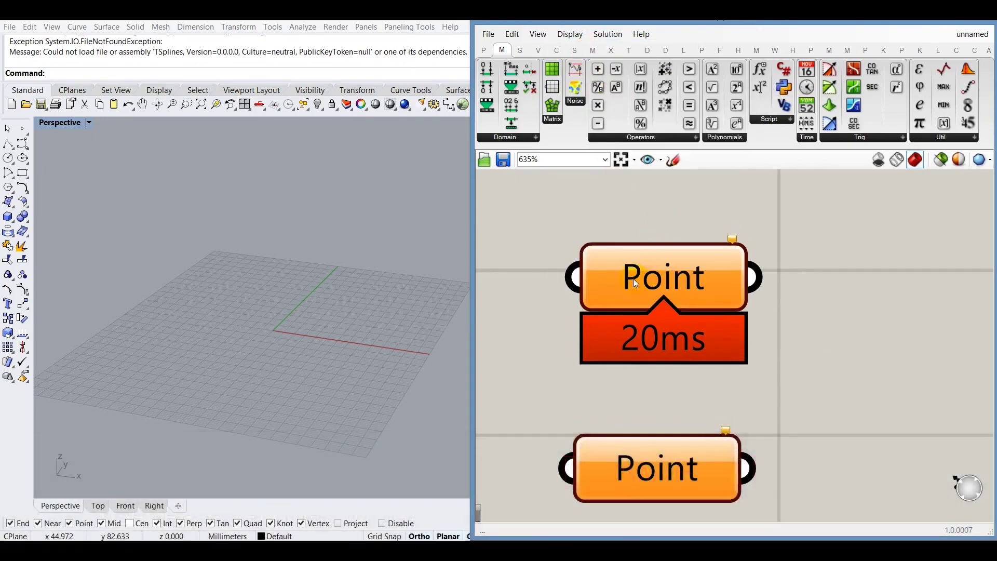
pyautogui.click(570, 34)
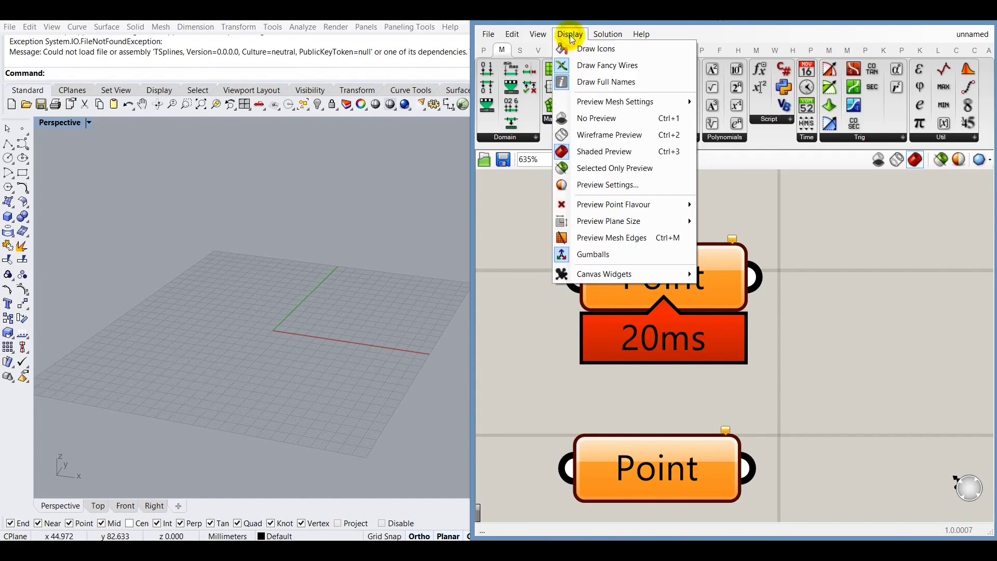
pyautogui.click(593, 83)
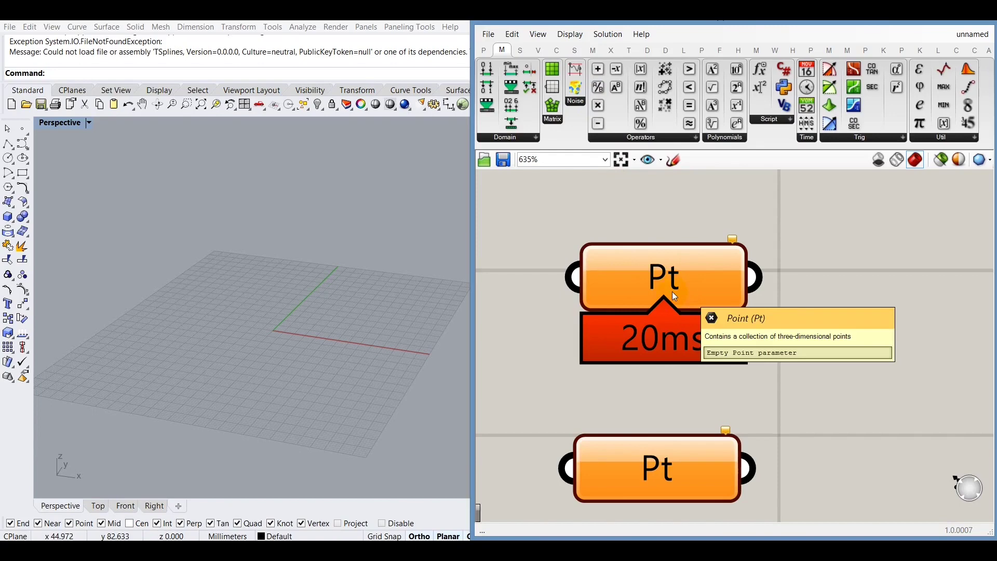
# - Turn Draw Icons and Draw Full Names back on for the canvas components
pyautogui.click(570, 33)
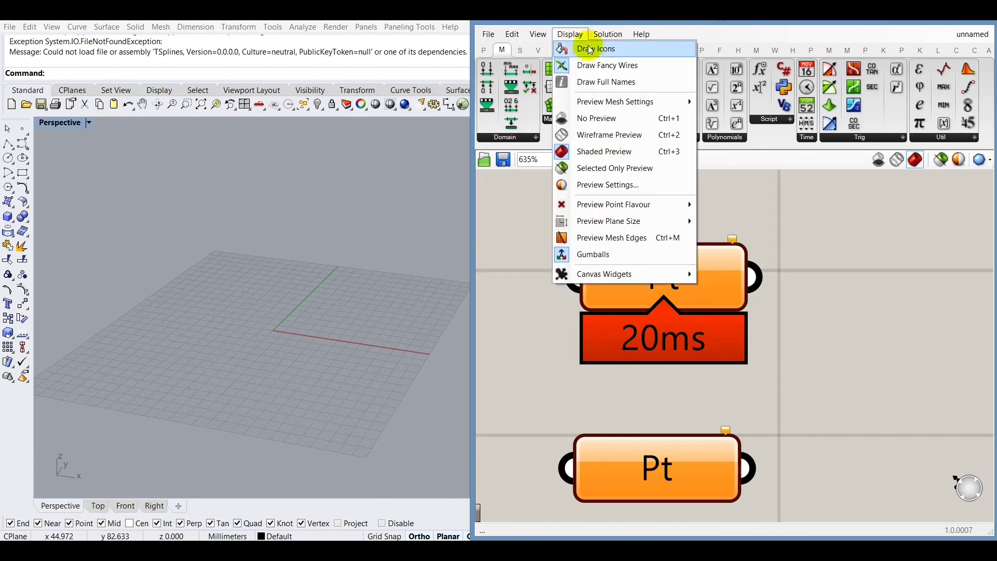
pyautogui.click(590, 49)
pyautogui.click(570, 34)
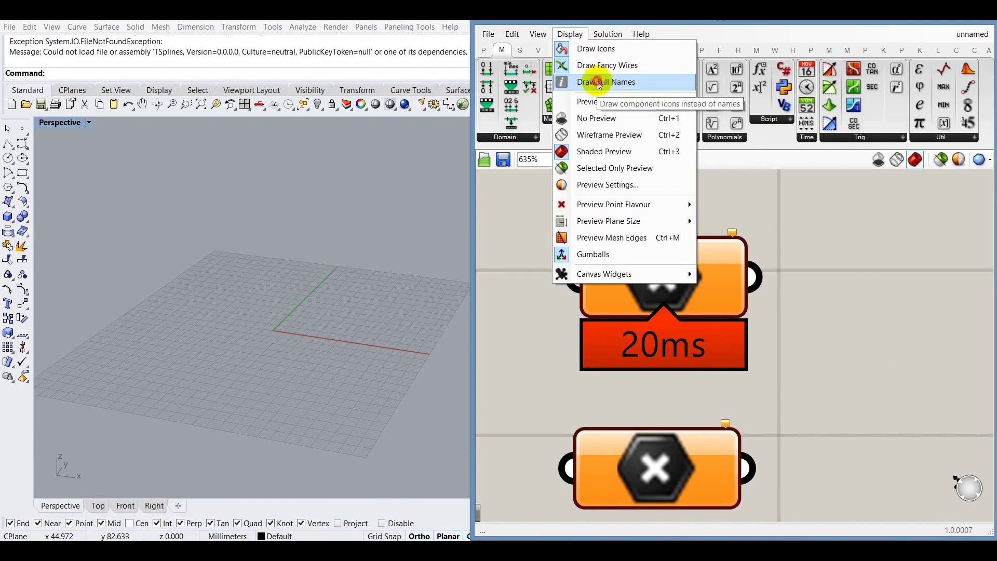
pyautogui.click(599, 82)
# - Switch the components to full-name labels by disabling Draw Icons, and return them to icon display
pyautogui.click(576, 35)
pyautogui.click(586, 49)
pyautogui.click(574, 34)
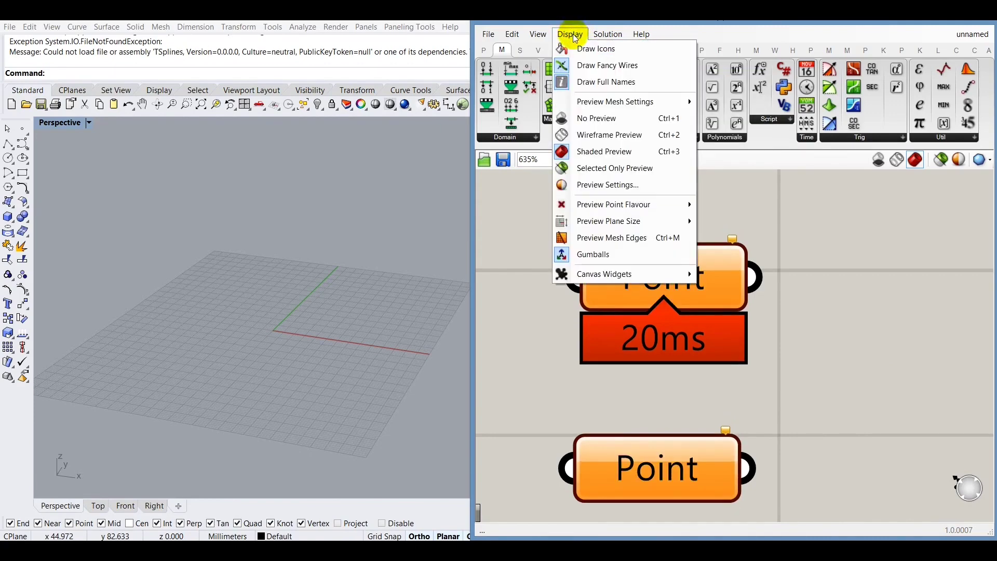
pyautogui.click(594, 50)
pyautogui.scroll(-1, 638, 298)
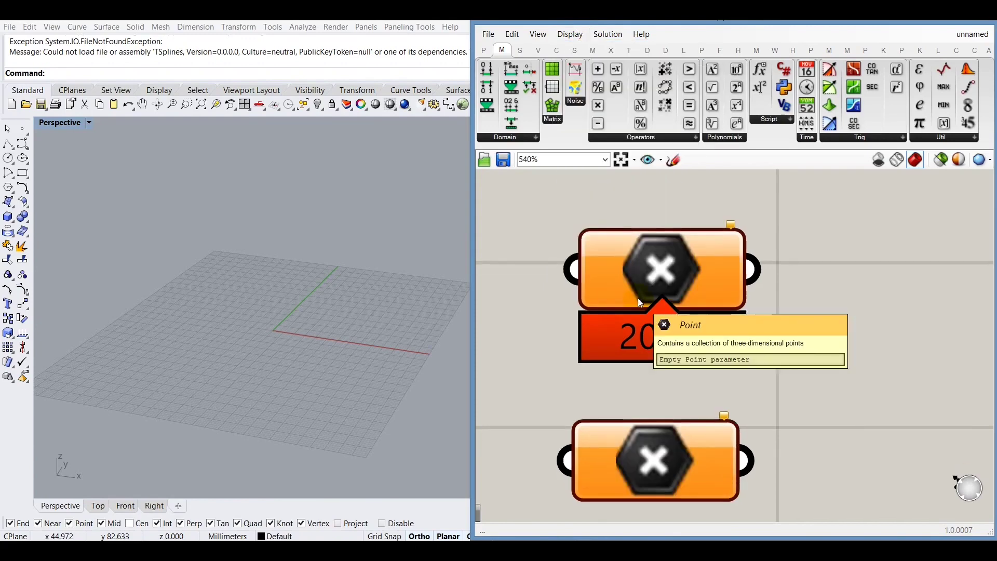
pyautogui.click(570, 35)
pyautogui.moveTo(609, 38)
pyautogui.moveTo(570, 35)
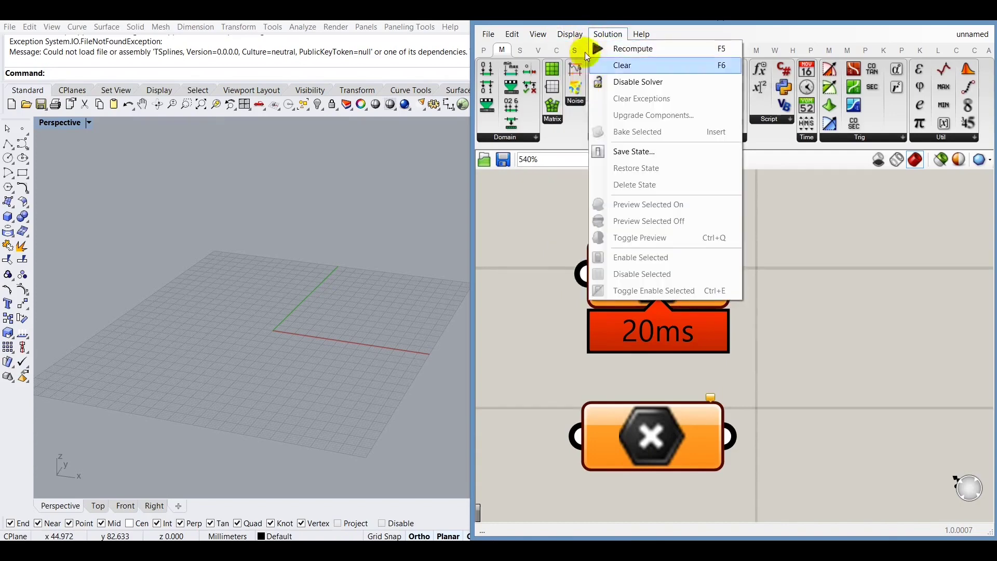
pyautogui.click(639, 358)
pyautogui.scroll(-2, 640, 358)
pyautogui.scroll(2, 609, 363)
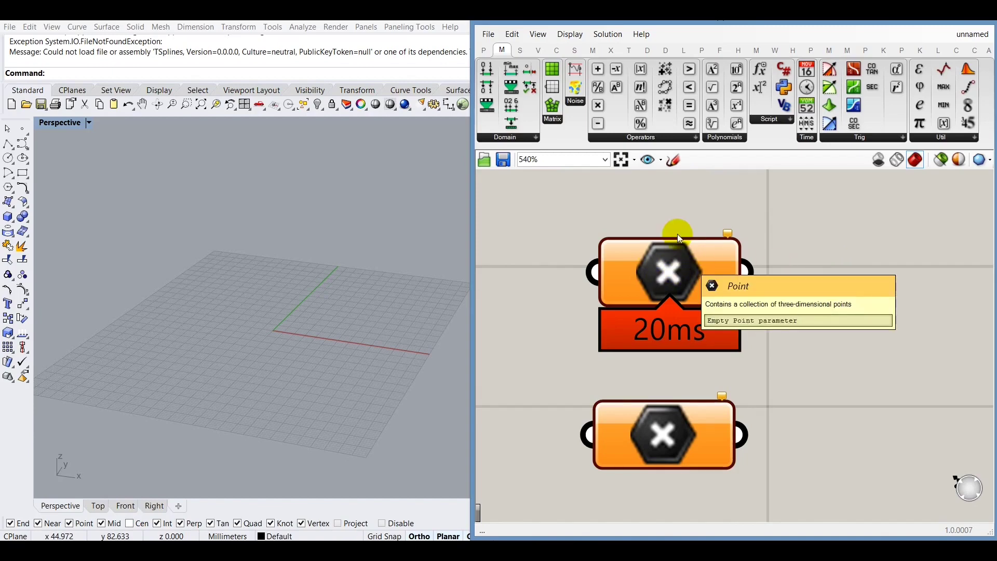
# - Set one point for the upper Point parameter as a coordinate at about x -36, y 17 in the Perspective viewport, and leave it deselected
pyautogui.click(664, 267)
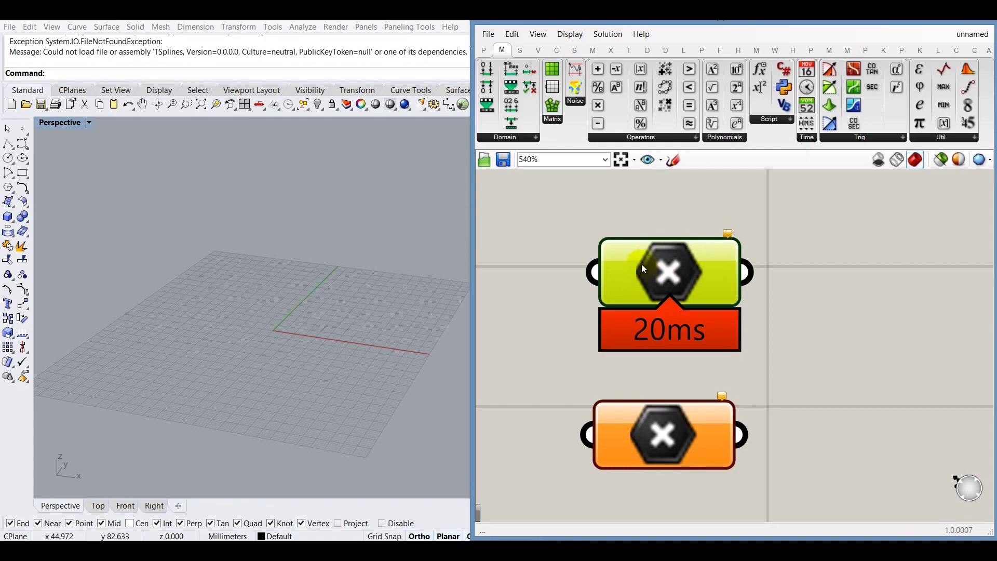
pyautogui.rightClick(665, 278)
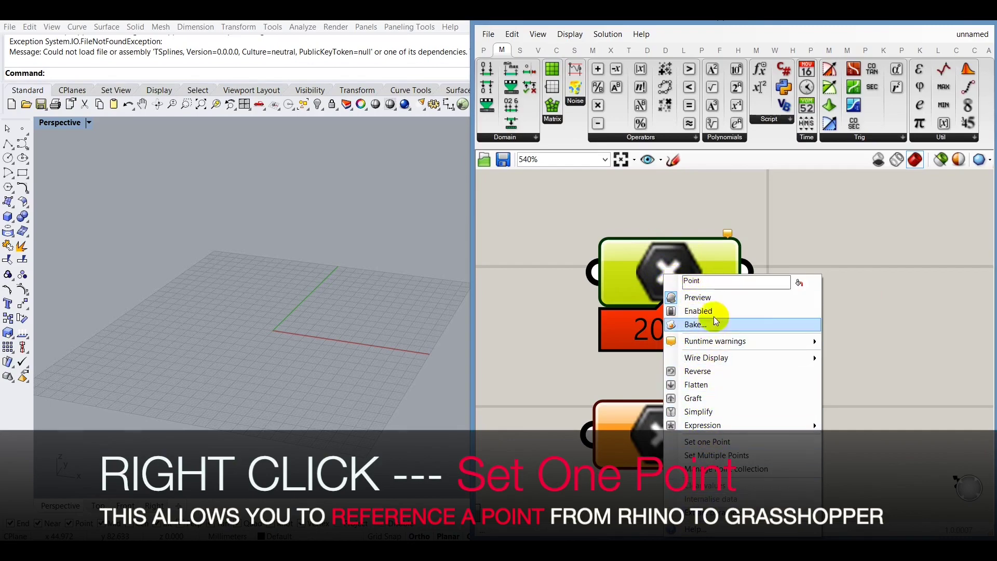
pyautogui.click(716, 442)
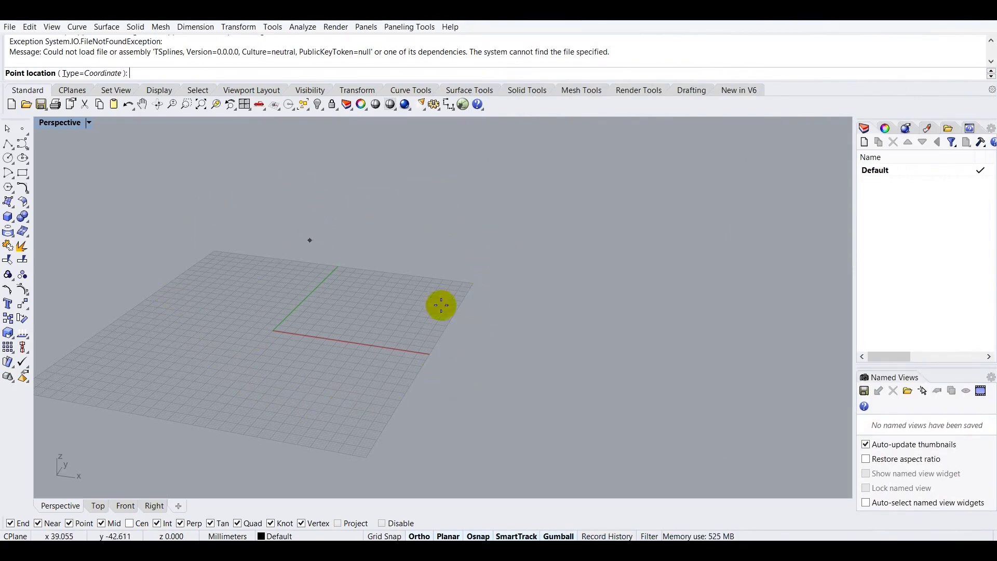
pyautogui.click(219, 303)
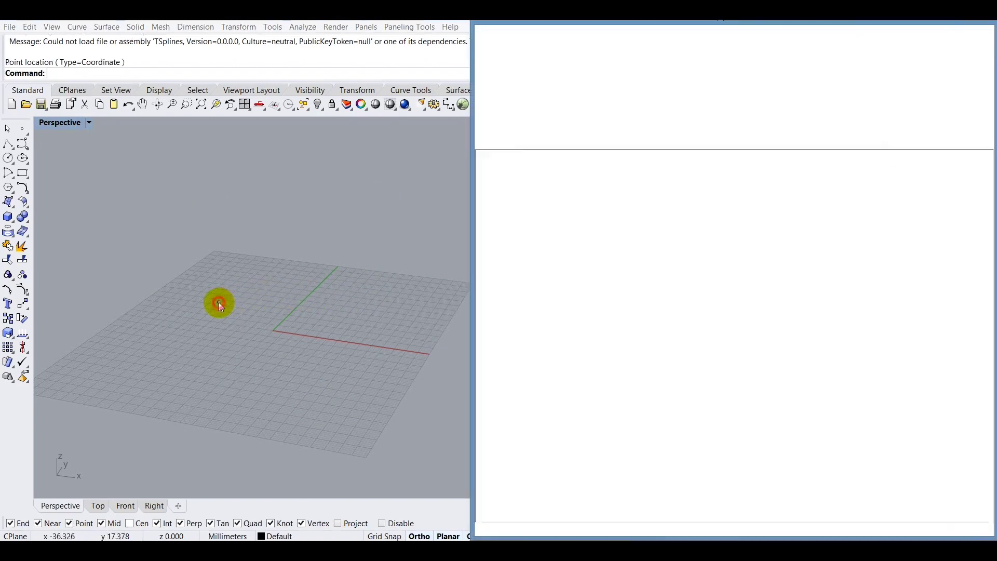
pyautogui.click(555, 333)
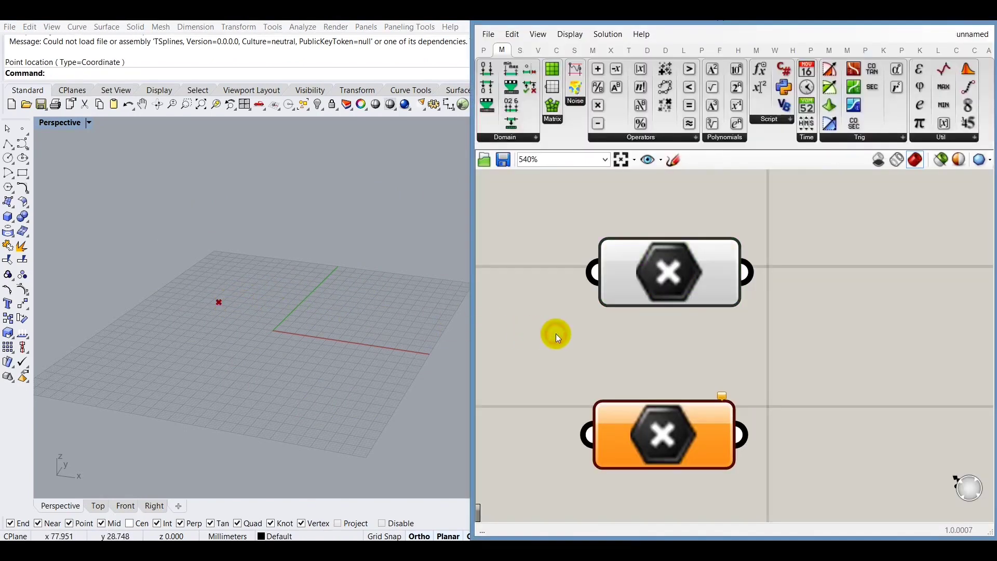
# - Examine the referenced point's preview in the Perspective viewport from several angles and distances, checking it against the upper Point parameter
pyautogui.moveTo(282, 329)
pyautogui.mouseDown(button='right')
pyautogui.moveTo(296, 345)
pyautogui.moveTo(203, 341)
pyautogui.mouseUp(button='right')
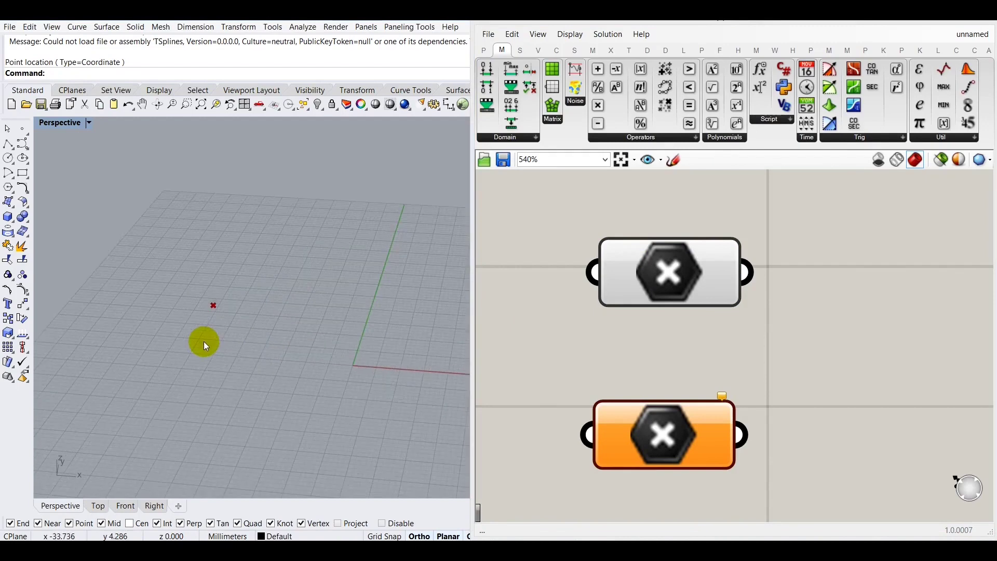
pyautogui.click(649, 280)
pyautogui.click(643, 209)
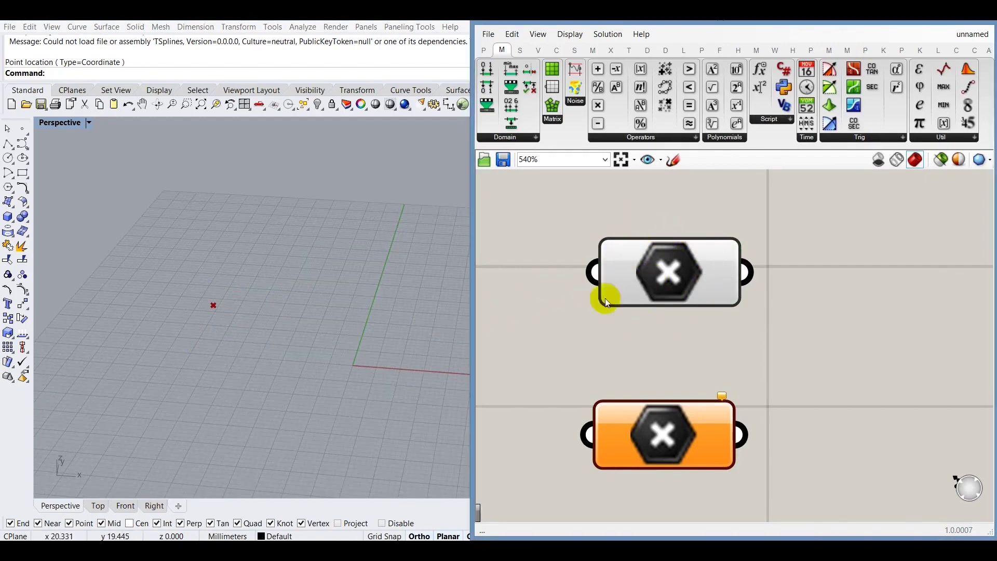
pyautogui.click(638, 347)
pyautogui.moveTo(387, 348); pyautogui.dragTo(270, 252, button='right')
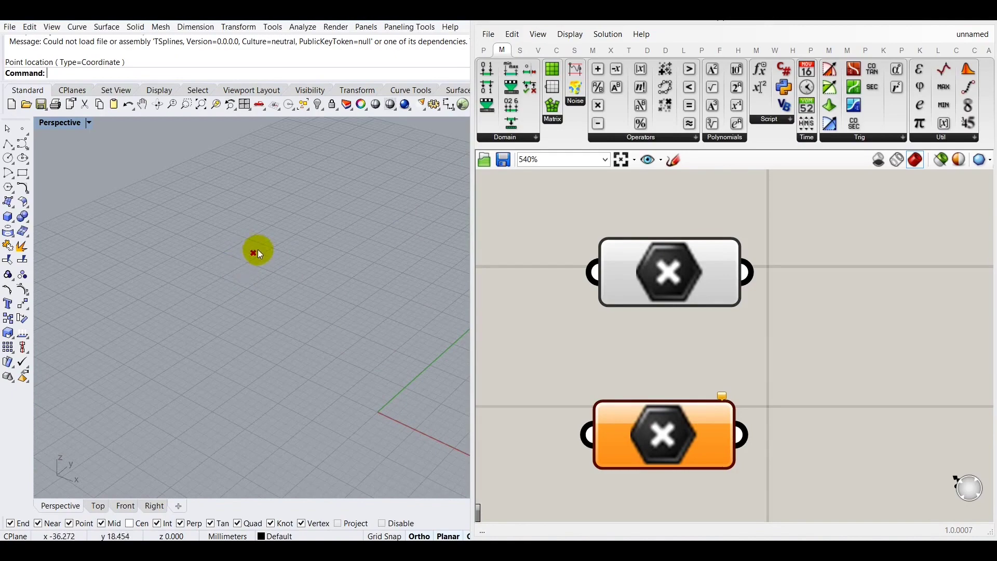
pyautogui.scroll(-10, 278, 288)
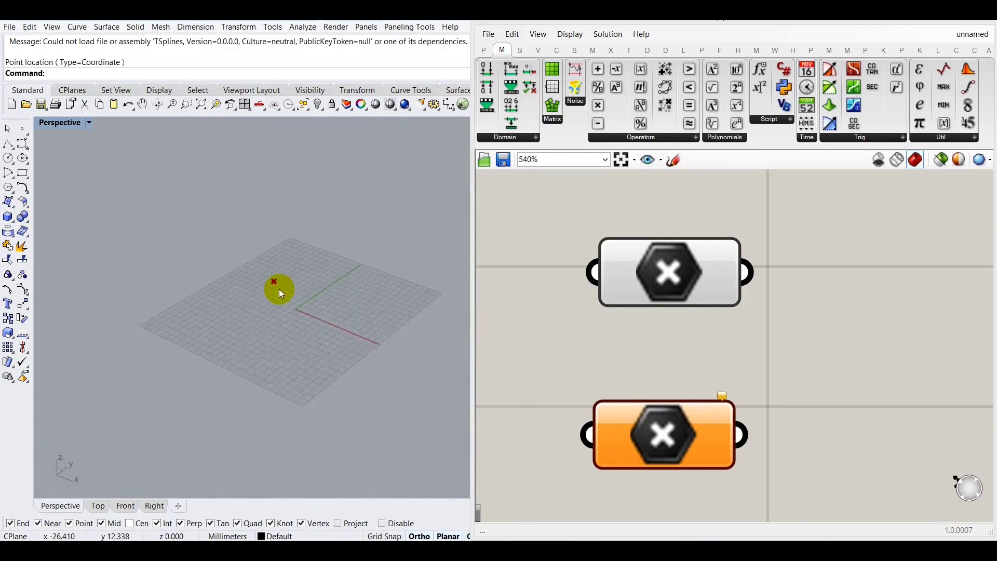
pyautogui.scroll(8, 267, 338)
pyautogui.scroll(5, 280, 351)
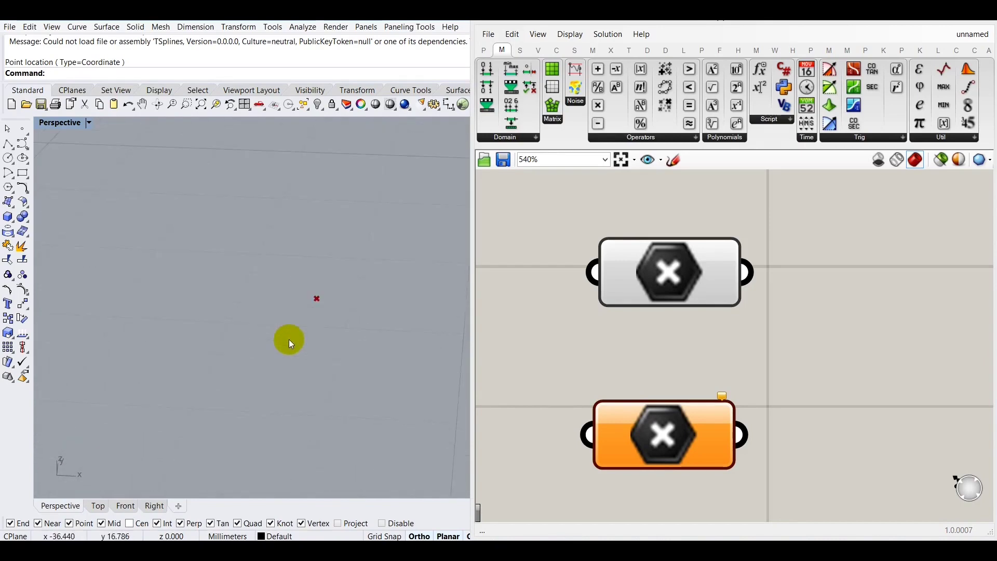
pyautogui.scroll(-8, 288, 338)
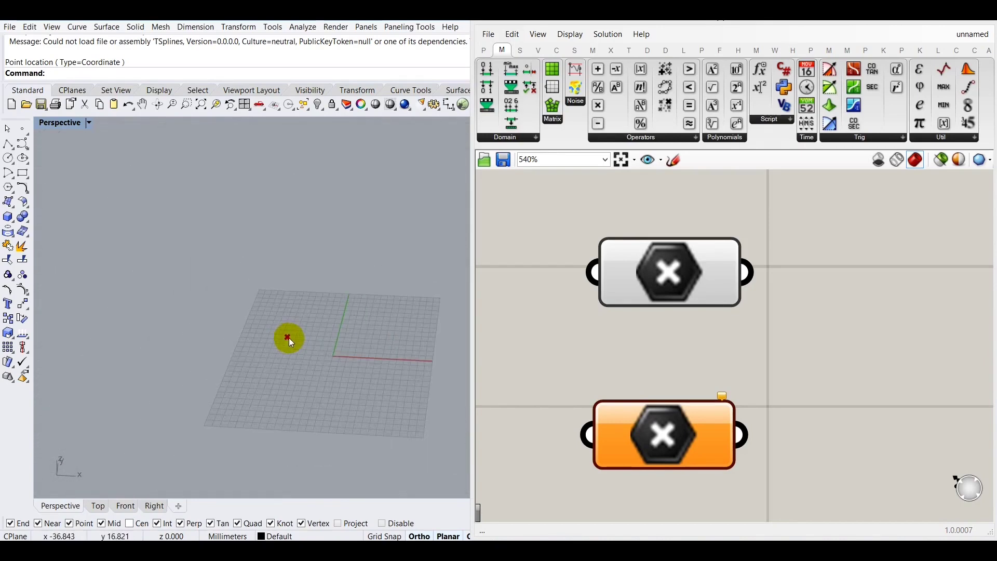
# - Compare how the upper Point parameter's point appears in the Perspective viewport when the parameter is selected and when it is deselected
pyautogui.moveTo(669, 276)
pyautogui.click(607, 303)
pyautogui.moveTo(358, 385); pyautogui.dragTo(300, 285, button='right')
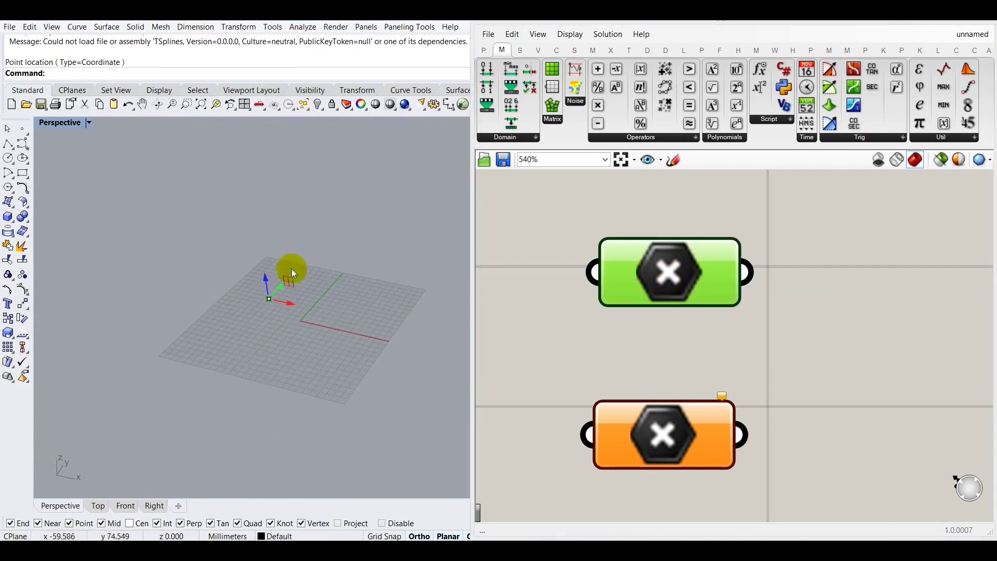
pyautogui.click(568, 34)
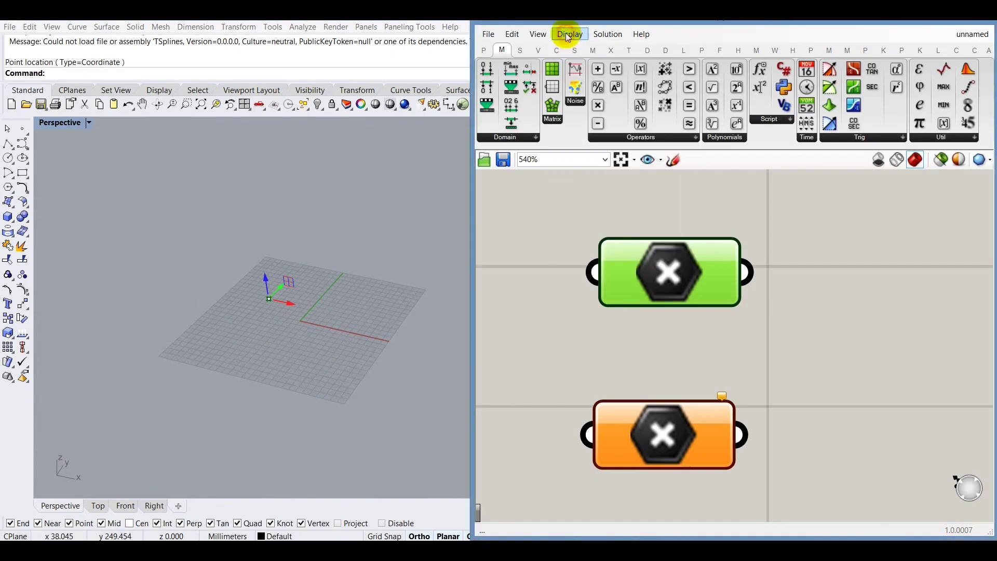
pyautogui.click(571, 207)
pyautogui.moveTo(274, 327); pyautogui.dragTo(284, 332, button='right')
pyautogui.scroll(2, 284, 331)
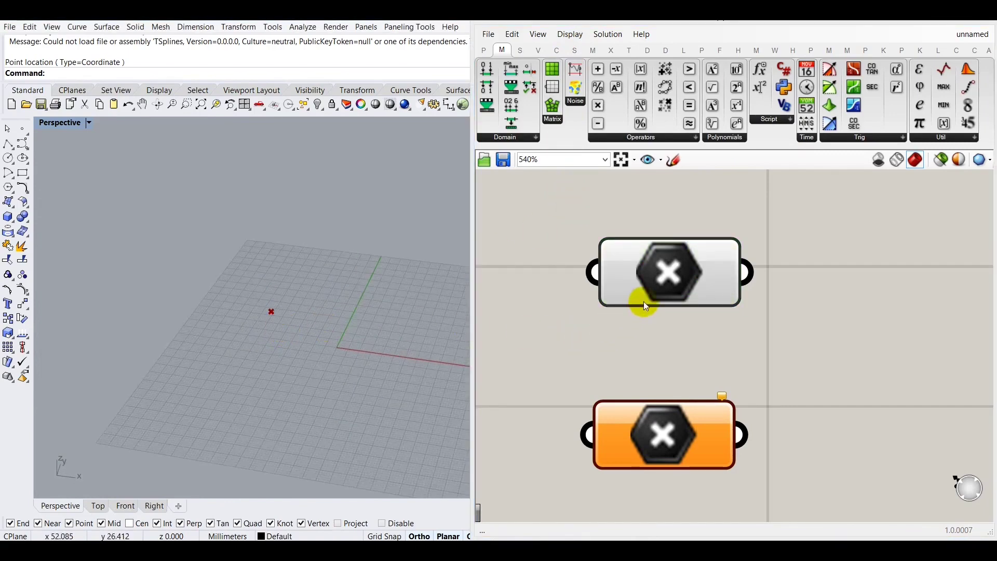
pyautogui.click(653, 279)
pyautogui.rightClick(364, 239)
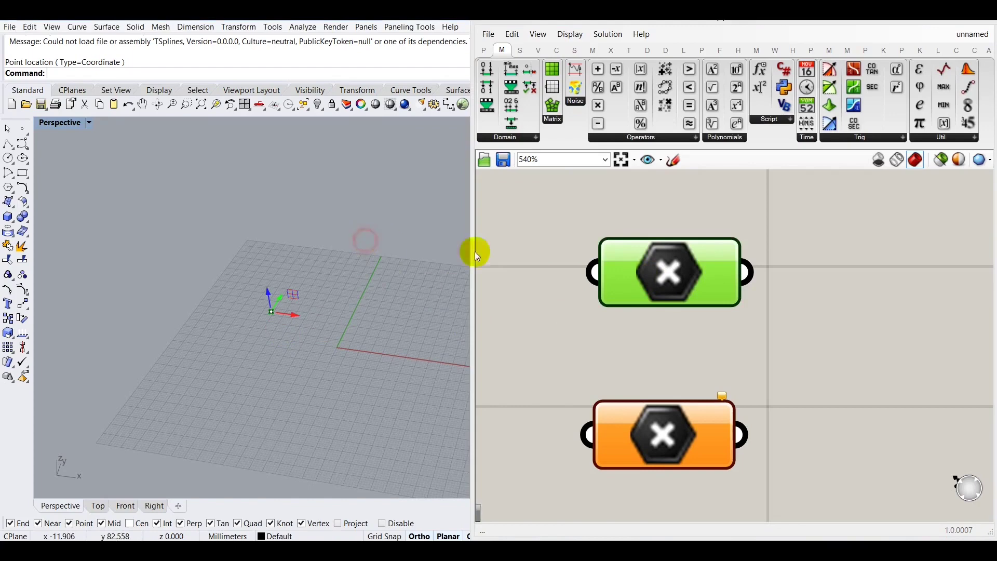
pyautogui.click(619, 208)
pyautogui.click(394, 214)
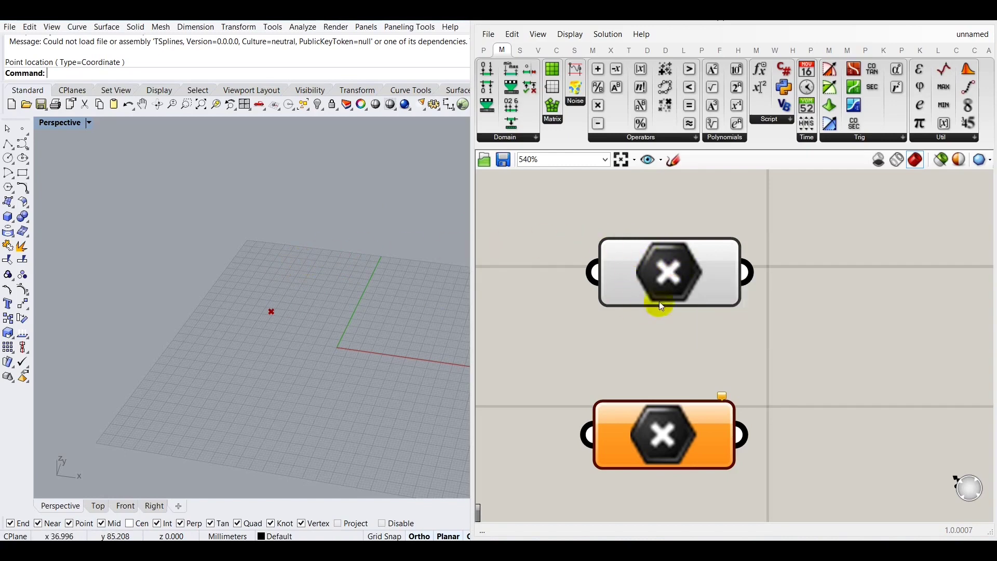
pyautogui.click(646, 342)
# - Create a Rhino point object in the Perspective viewport at about x 20, y -28
pyautogui.scroll(-3, 758, 216)
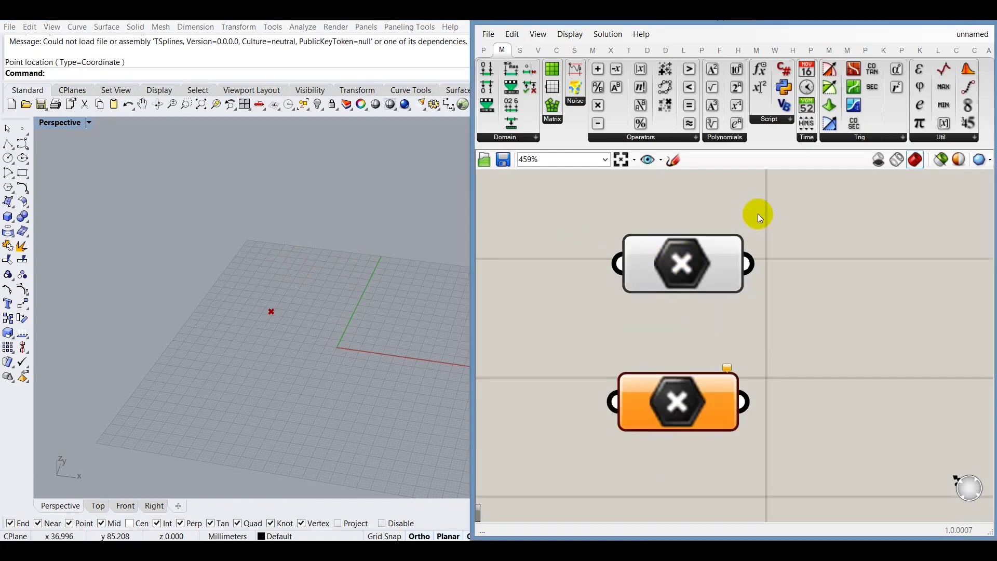
pyautogui.scroll(2, 628, 338)
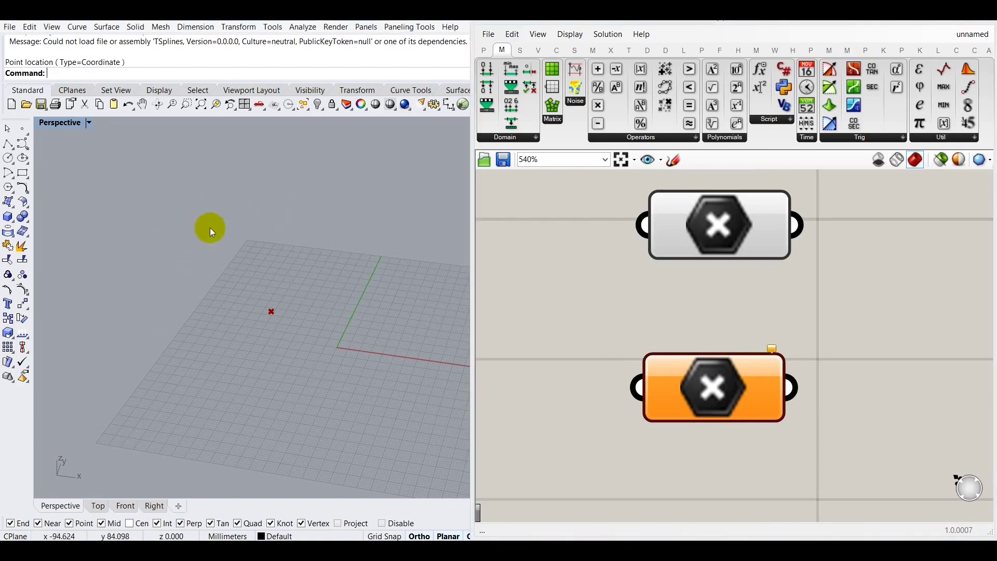
pyautogui.click(23, 130)
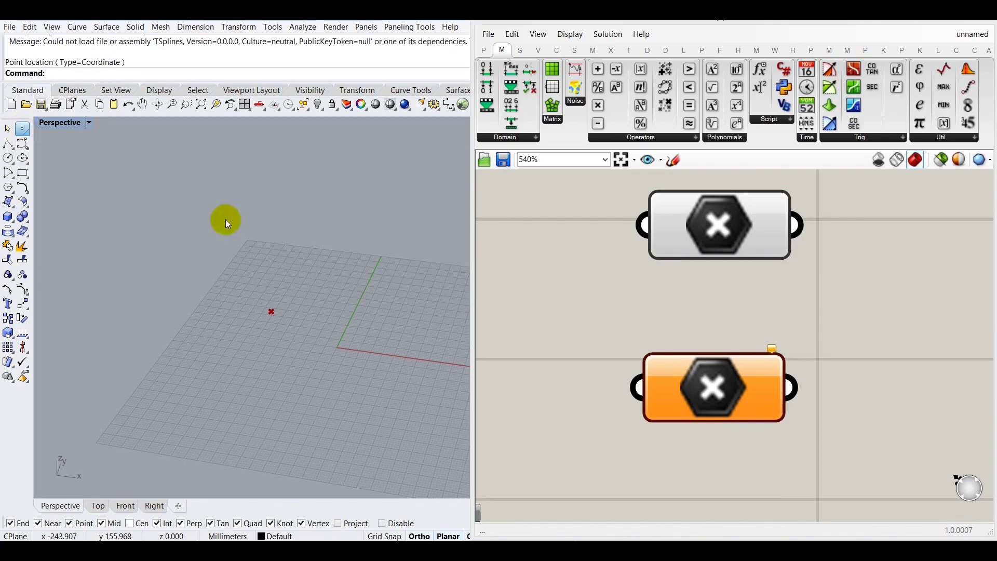
pyautogui.click(362, 401)
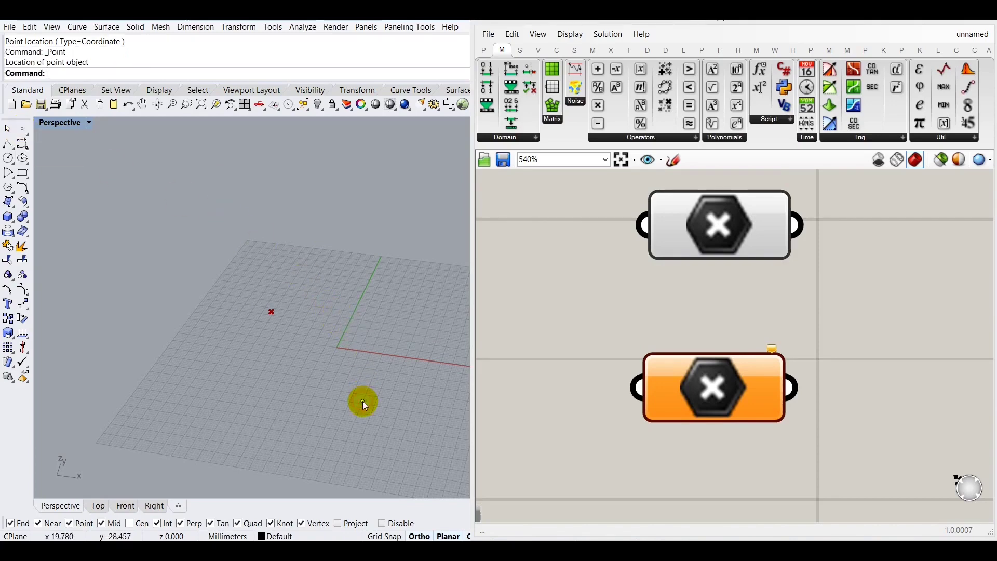
pyautogui.moveTo(383, 398); pyautogui.dragTo(342, 334, button='right')
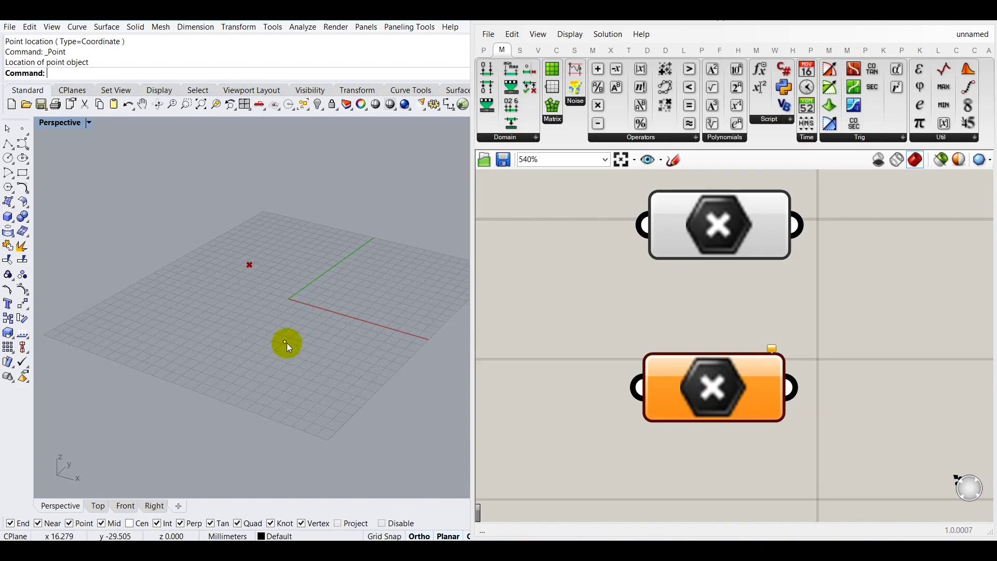
# - Set one point for the lower Point parameter by referencing the new Rhino point object, with Type set to Point
pyautogui.click(702, 399)
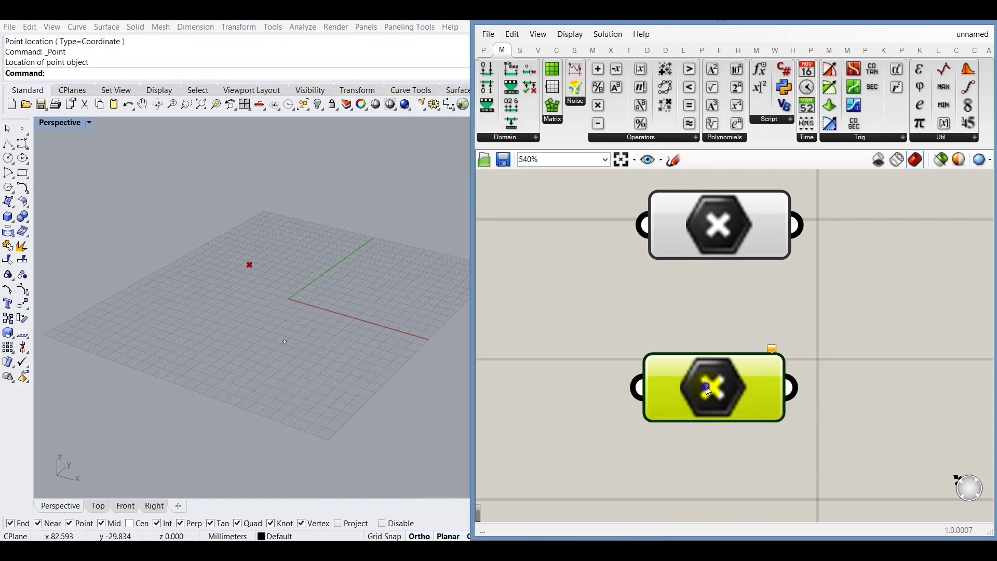
pyautogui.rightClick(709, 391)
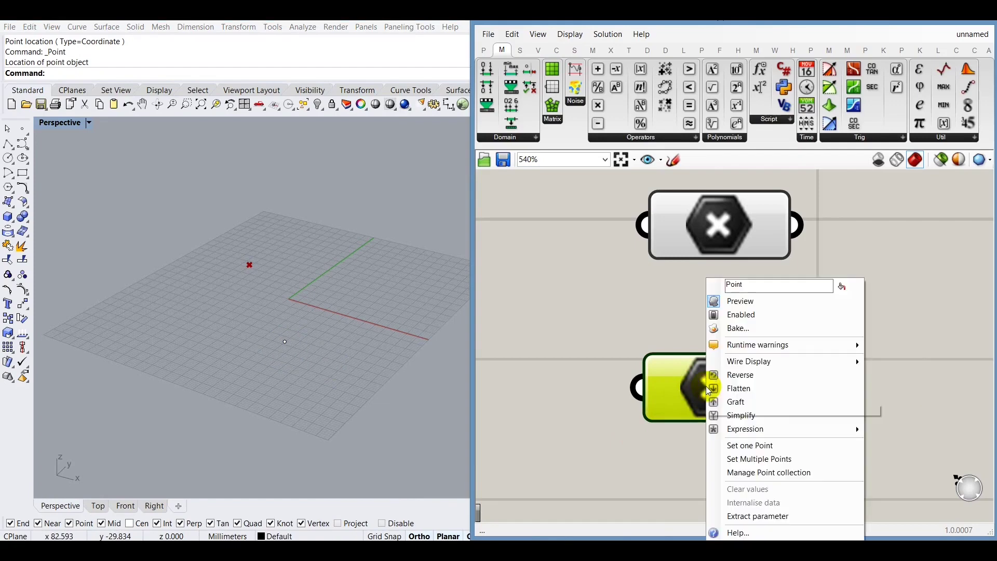
pyautogui.click(748, 450)
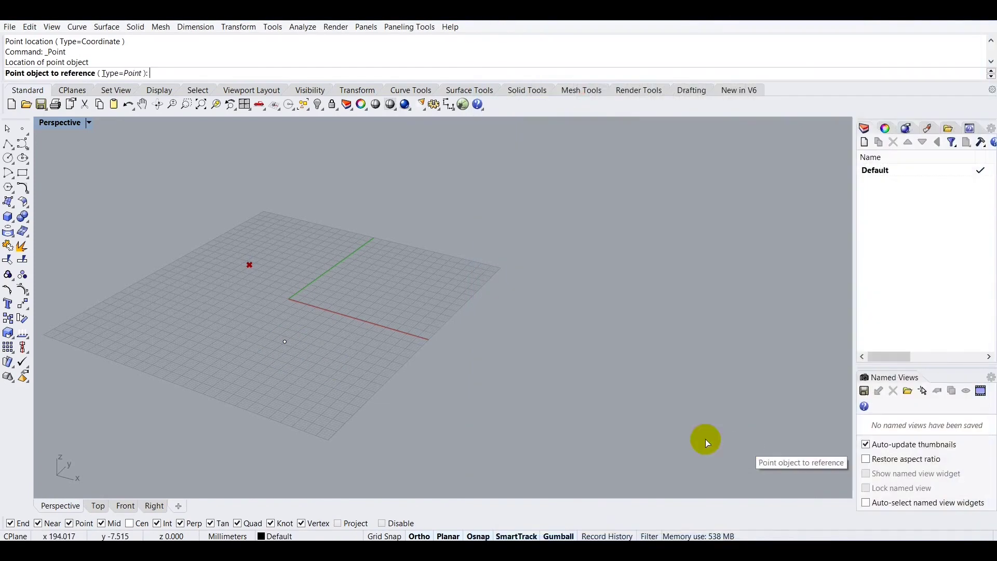
pyautogui.click(285, 342)
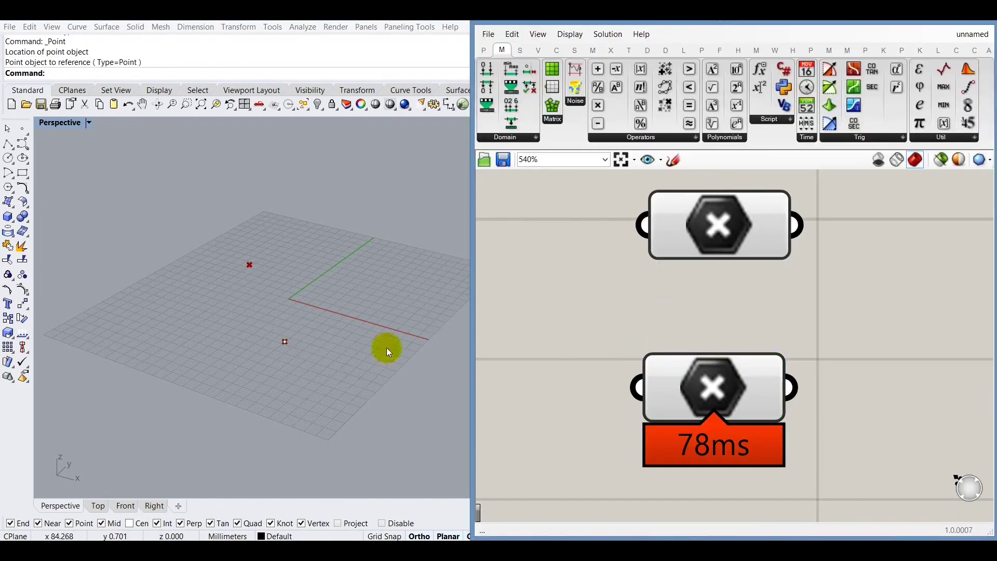
# - Select the lower Point parameter to check its preview on the referenced Rhino point, and deselect it
pyautogui.click(685, 375)
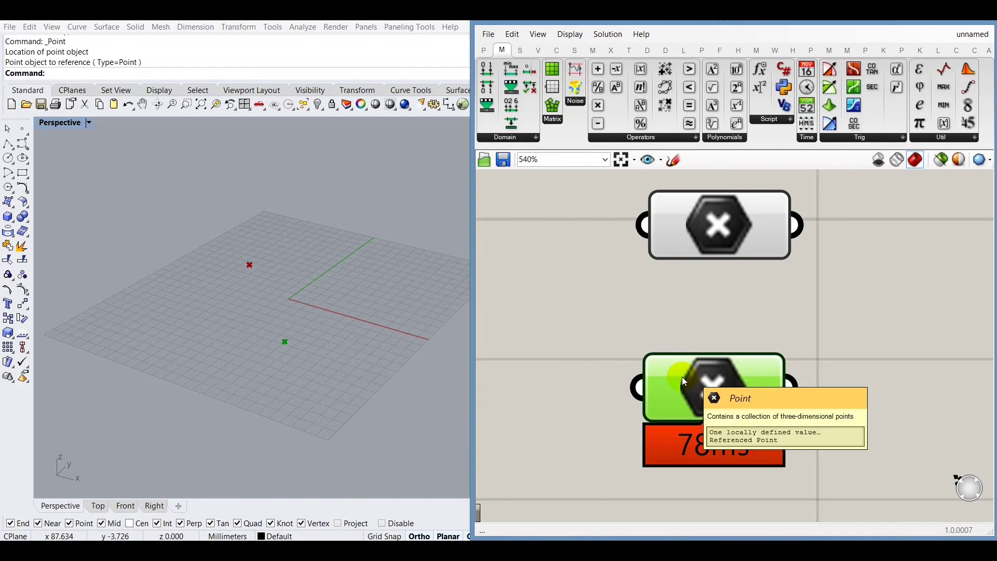
pyautogui.moveTo(281, 392); pyautogui.dragTo(327, 360, button='right')
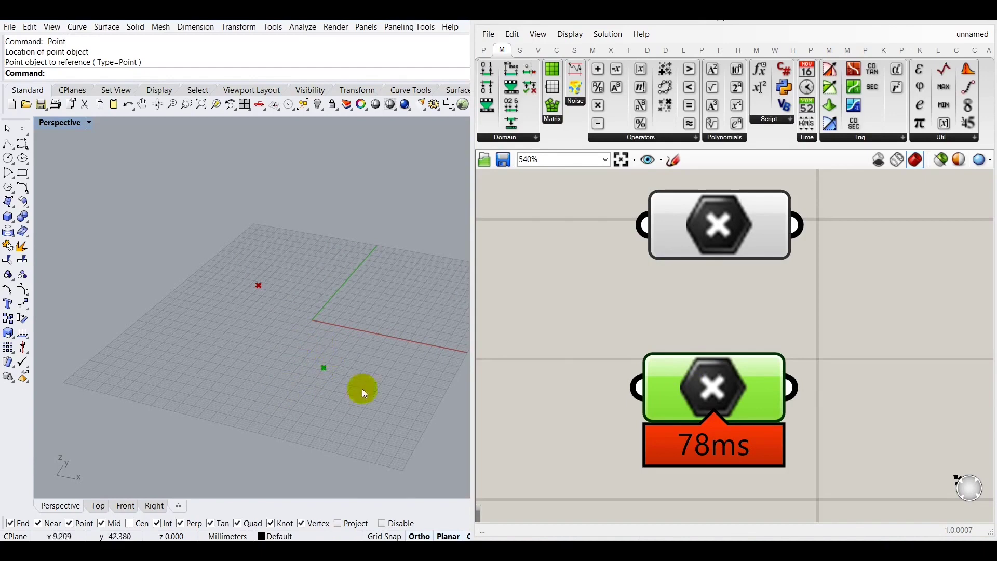
pyautogui.click(568, 315)
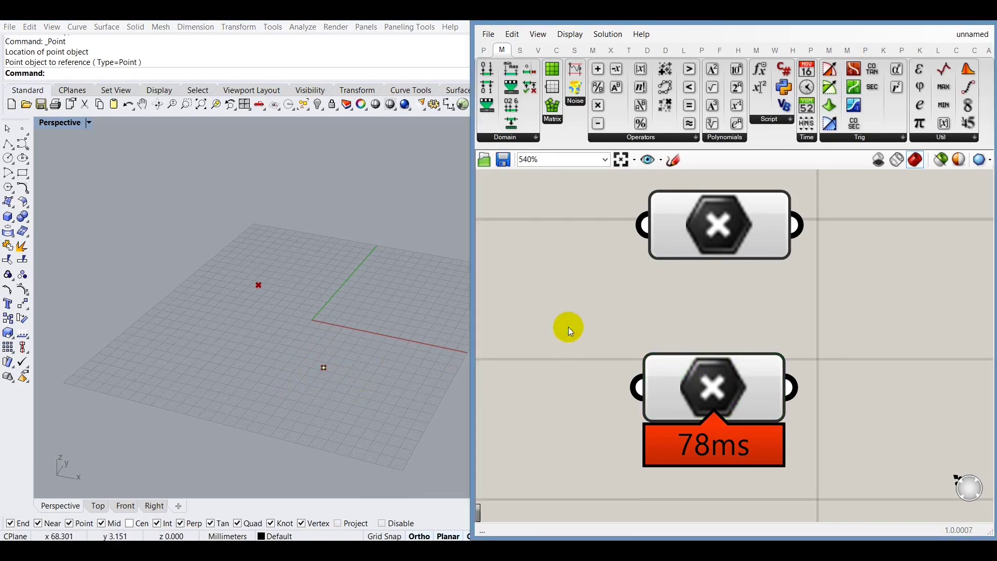
# - Delete the Rhino point object referenced by the lower Point parameter from the Perspective viewport
pyautogui.click(323, 368)
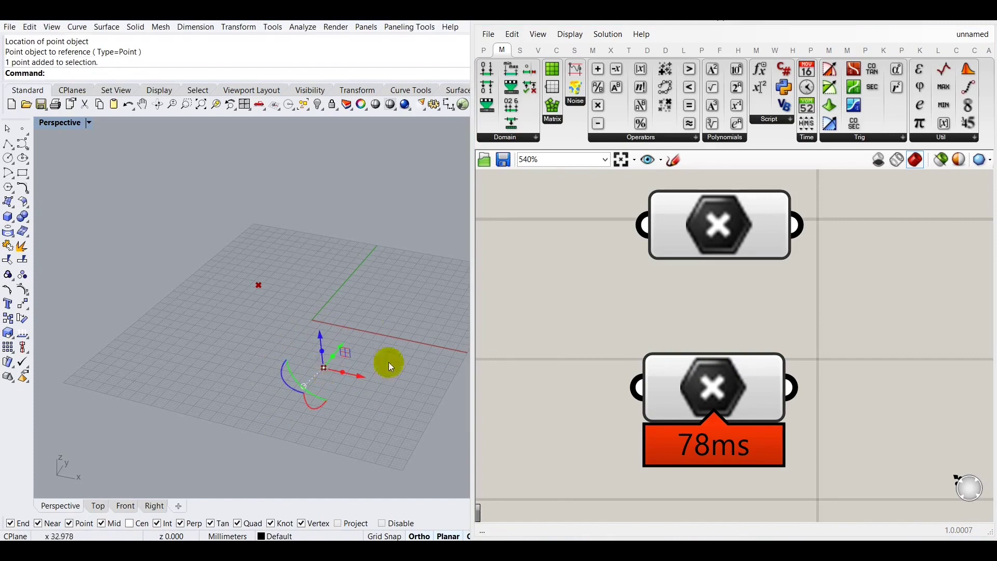
pyautogui.click(381, 322)
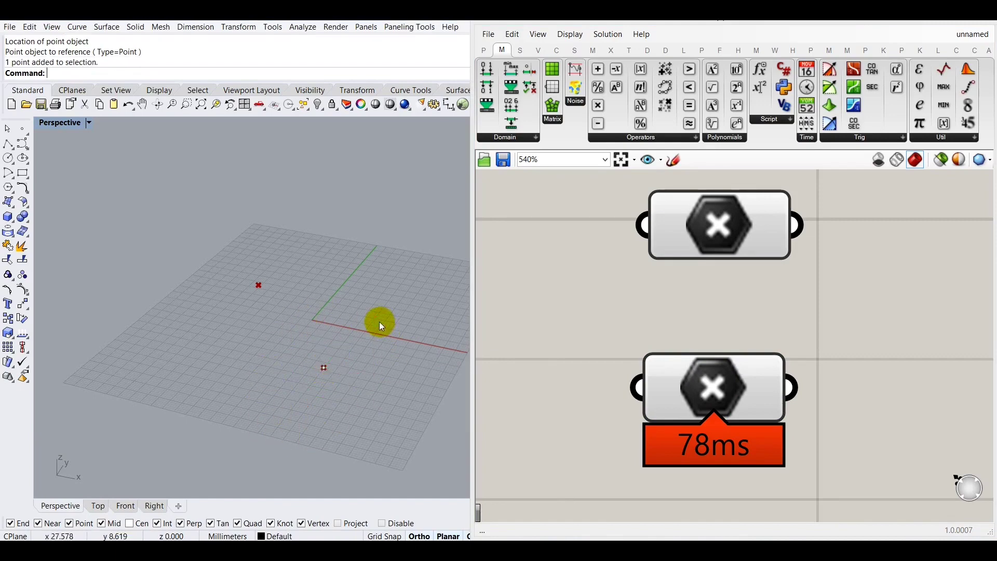
pyautogui.click(369, 391)
pyautogui.moveTo(341, 357); pyautogui.dragTo(306, 379)
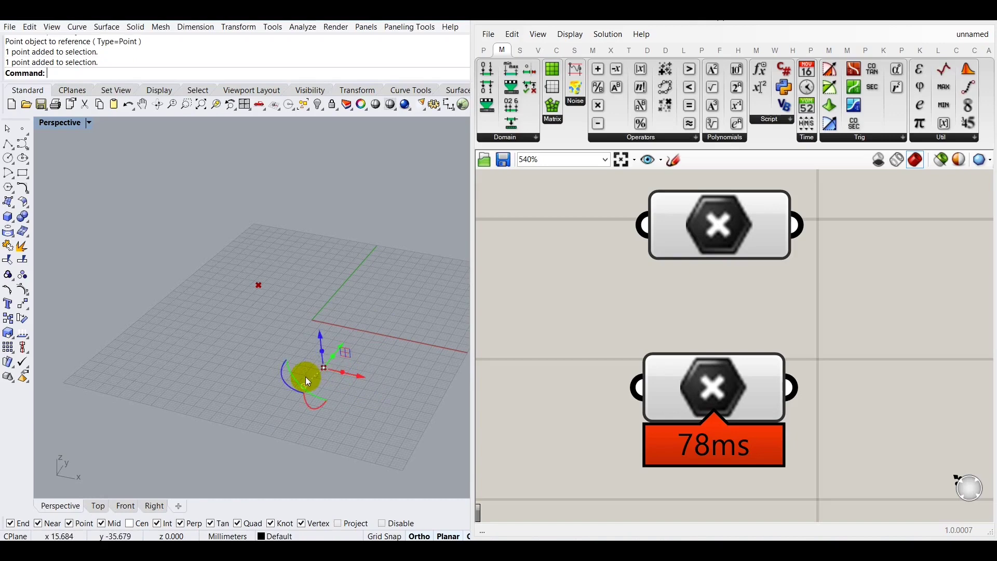
pyautogui.press('Delete')
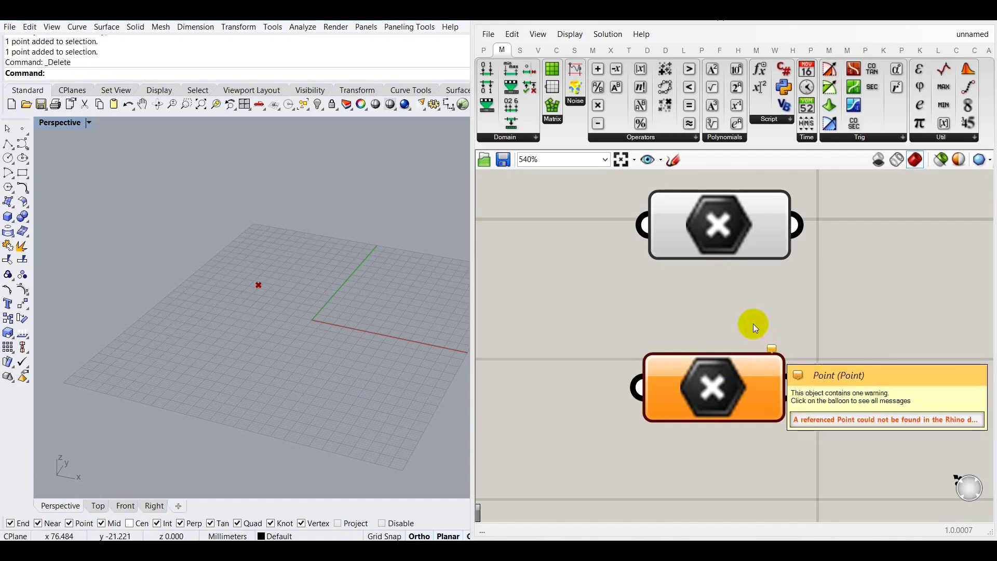
# - Check the Message Balloons option among the canvas widgets and read the warning balloon on the lower Point parameter
pyautogui.click(567, 35)
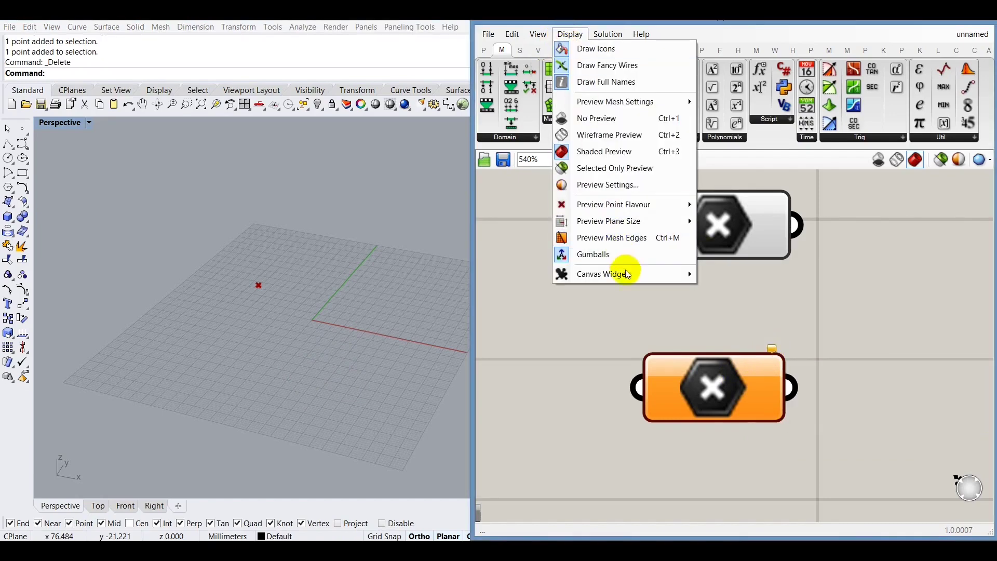
pyautogui.moveTo(679, 274)
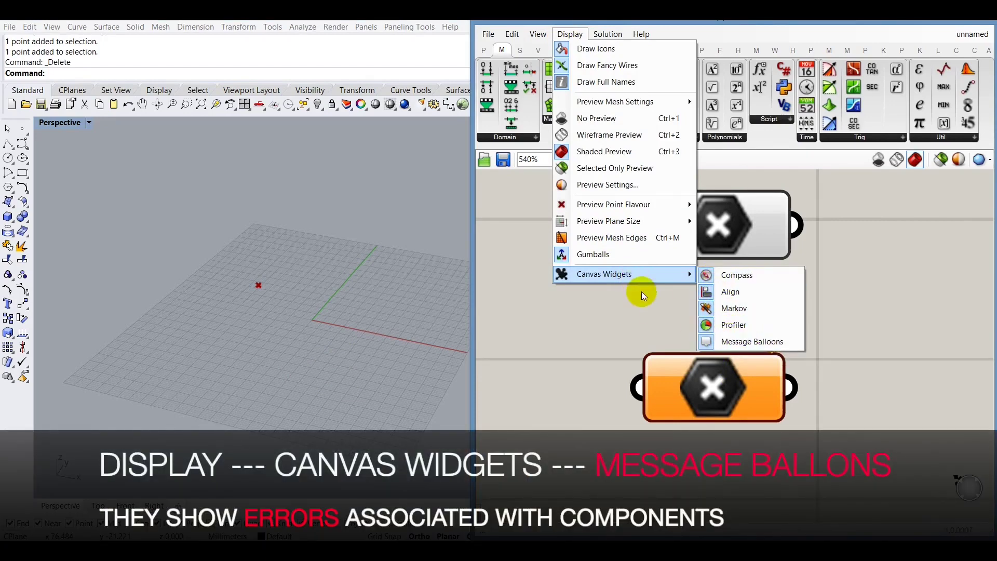
pyautogui.click(630, 323)
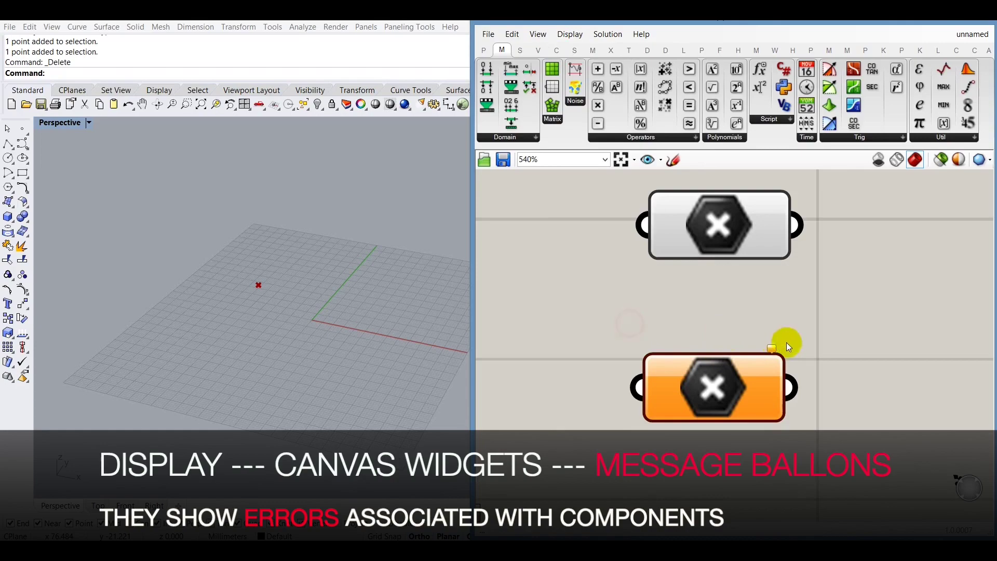
pyautogui.moveTo(772, 349)
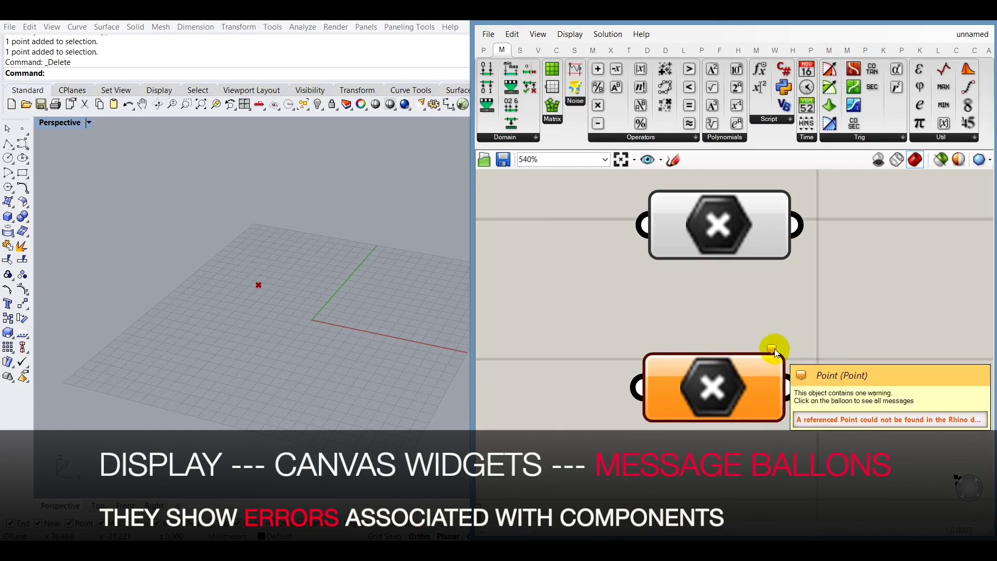
pyautogui.click(771, 349)
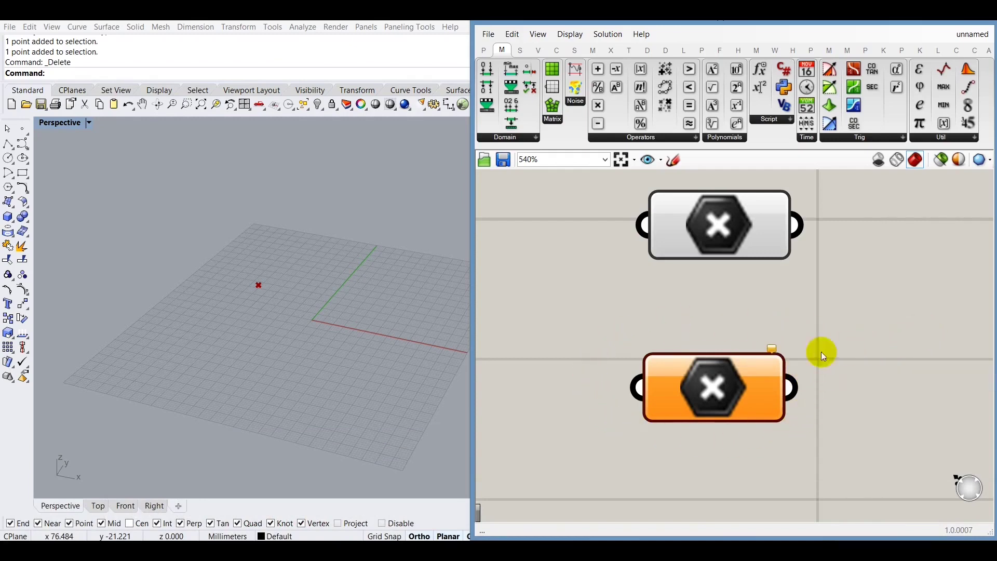
# - Compare the values stored in the upper and lower Point parameters, checking the upper one's viewport preview as well
pyautogui.scroll(-1, 697, 323)
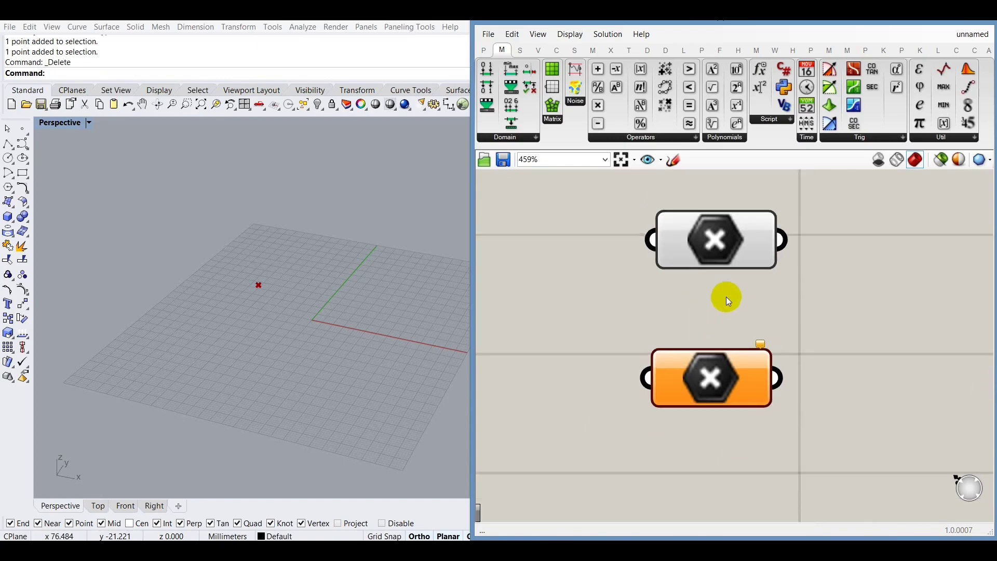
pyautogui.scroll(1, 726, 297)
pyautogui.scroll(-1, 722, 303)
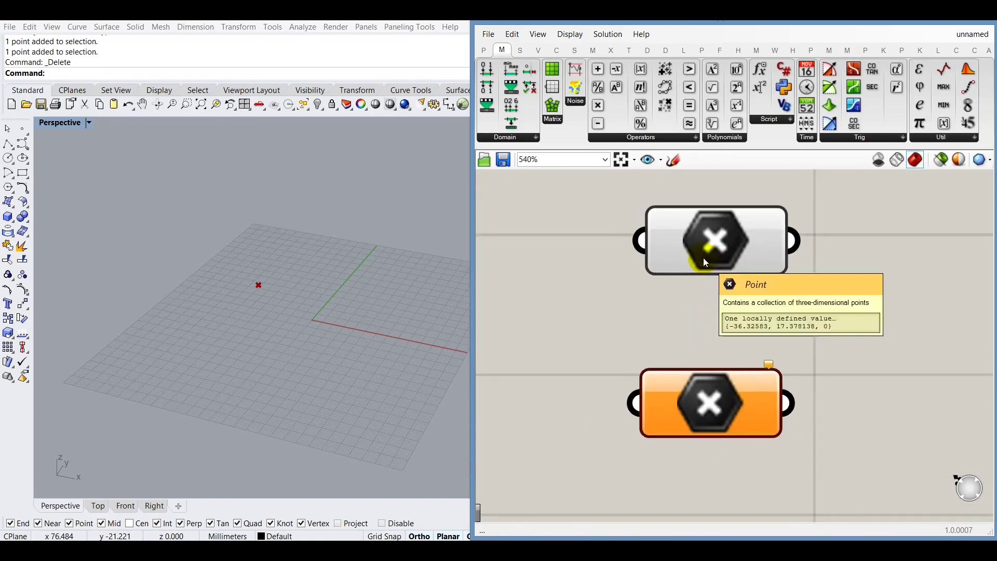
pyautogui.scroll(1, 703, 260)
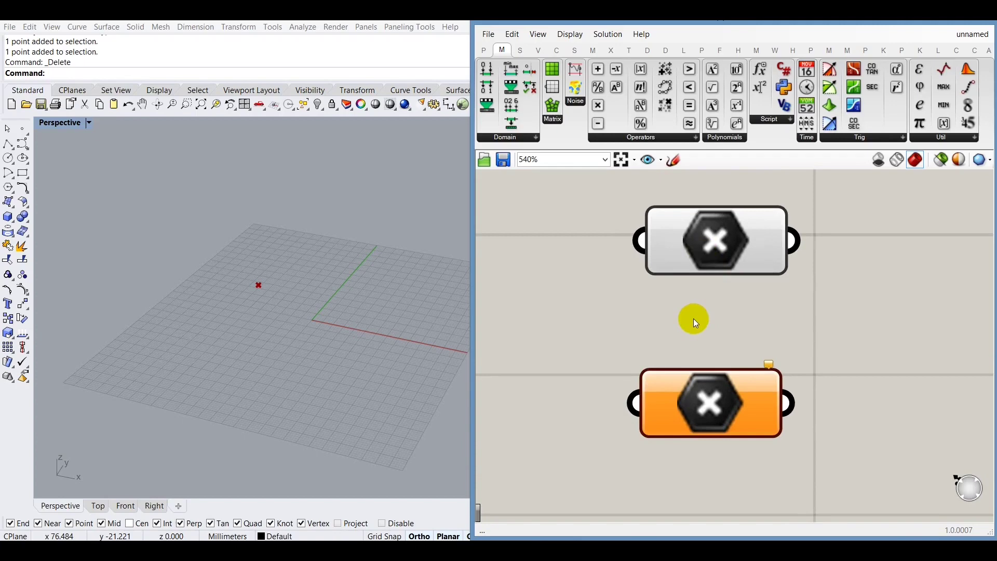
pyautogui.click(690, 269)
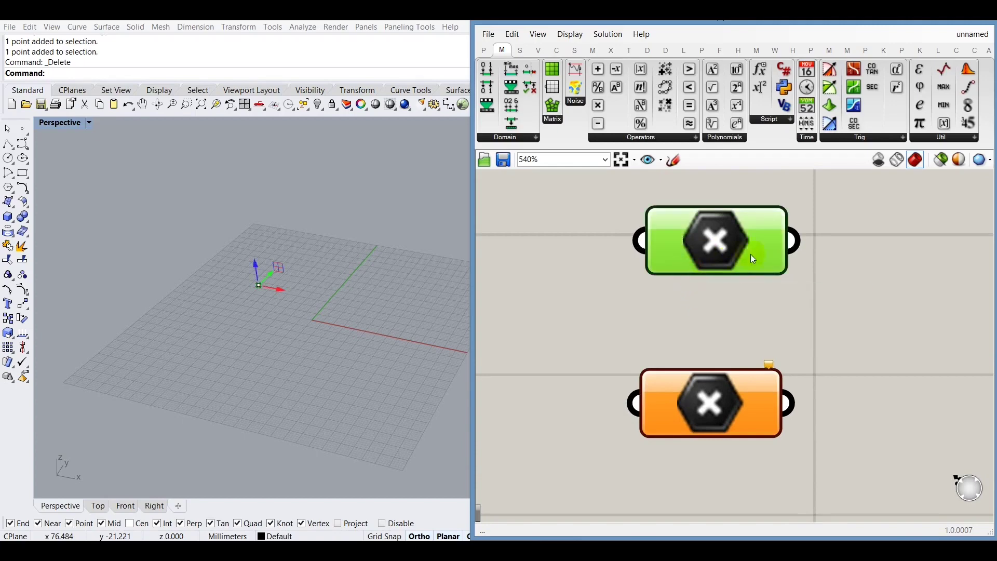
pyautogui.click(730, 298)
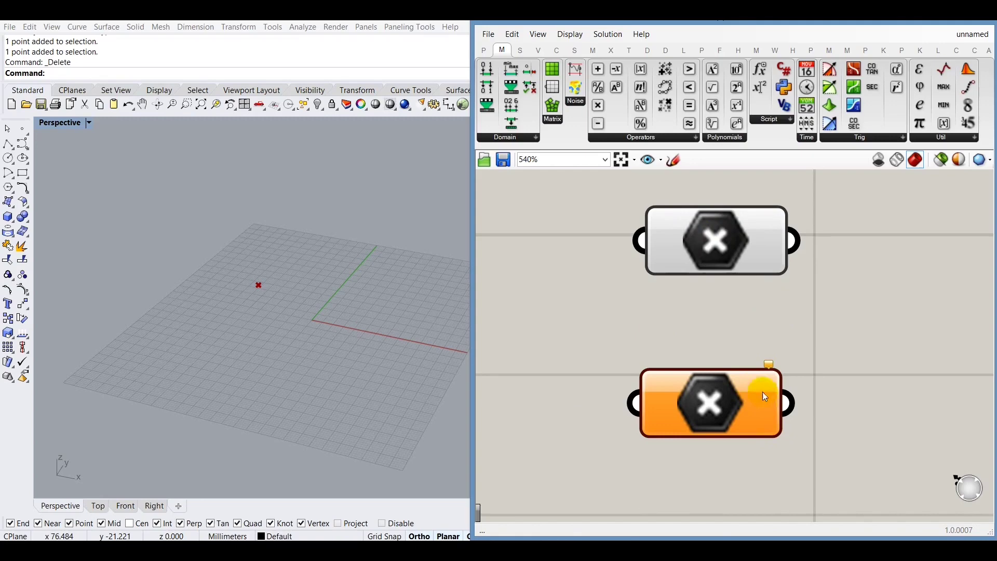
pyautogui.moveTo(668, 408)
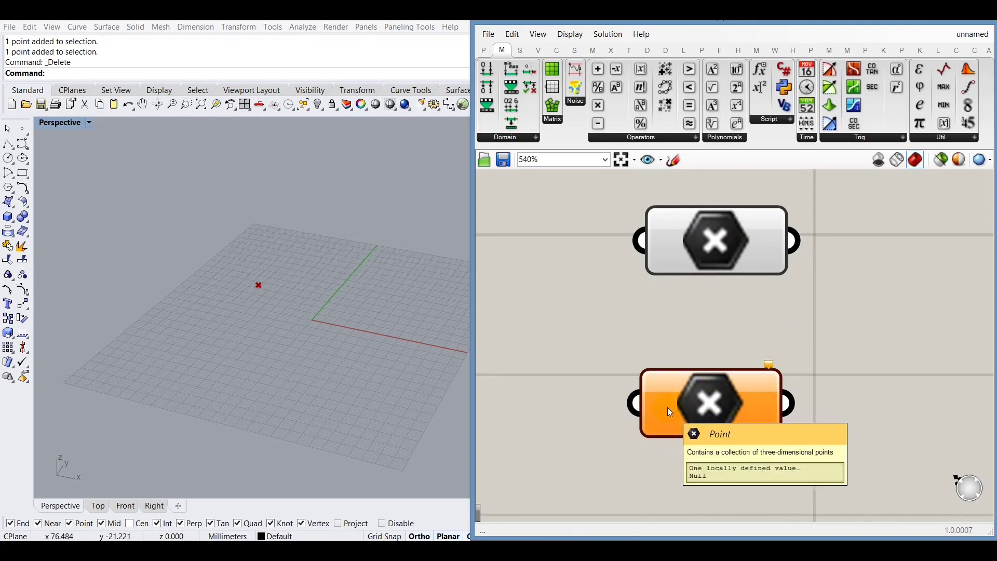
pyautogui.click(688, 350)
pyautogui.click(770, 381)
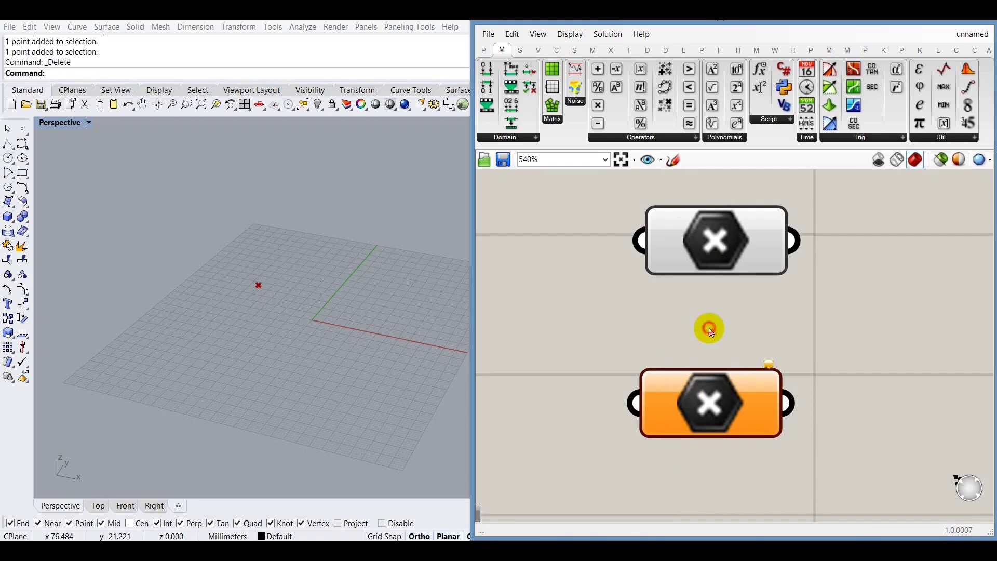
# - Set one coordinate point for the lower Point parameter, placed at about x 41, y -17 in the Perspective viewport, and deselect the parameter
pyautogui.click(718, 402)
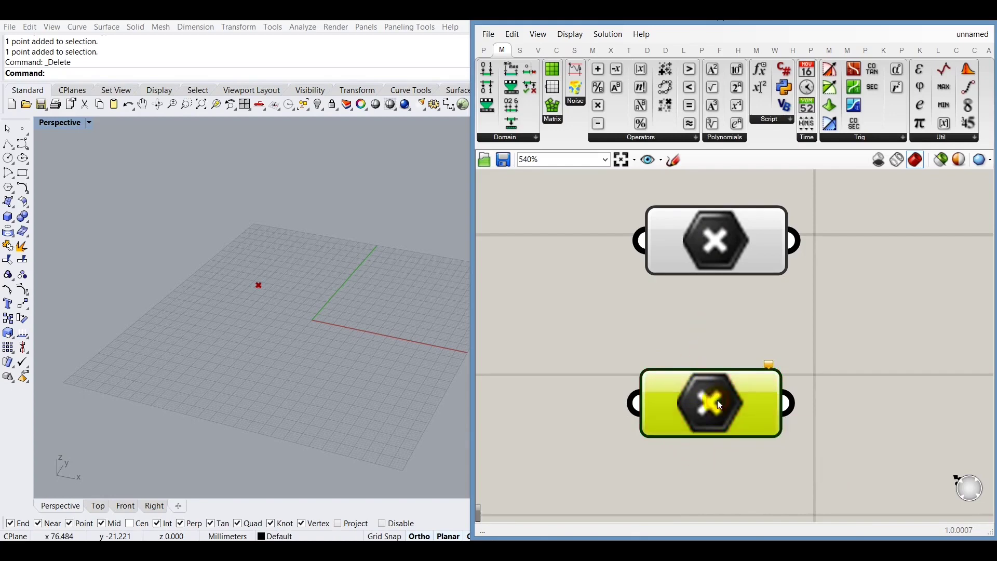
pyautogui.rightClick(718, 403)
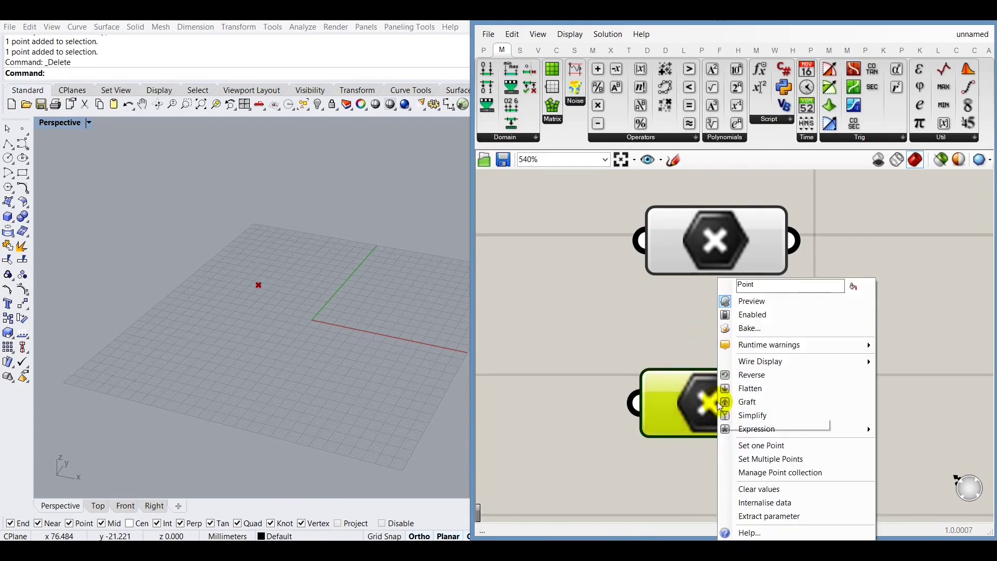
pyautogui.click(781, 446)
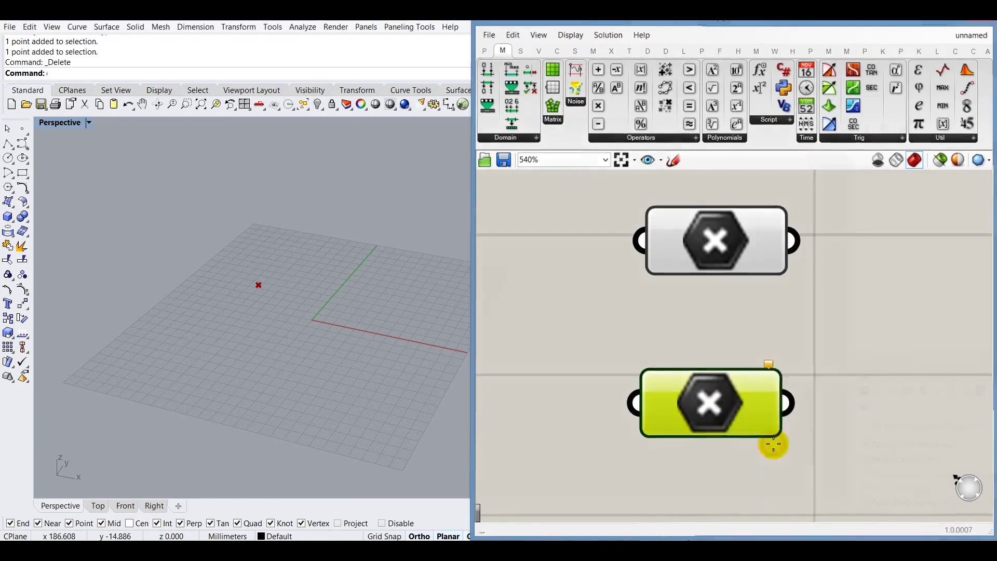
pyautogui.click(385, 363)
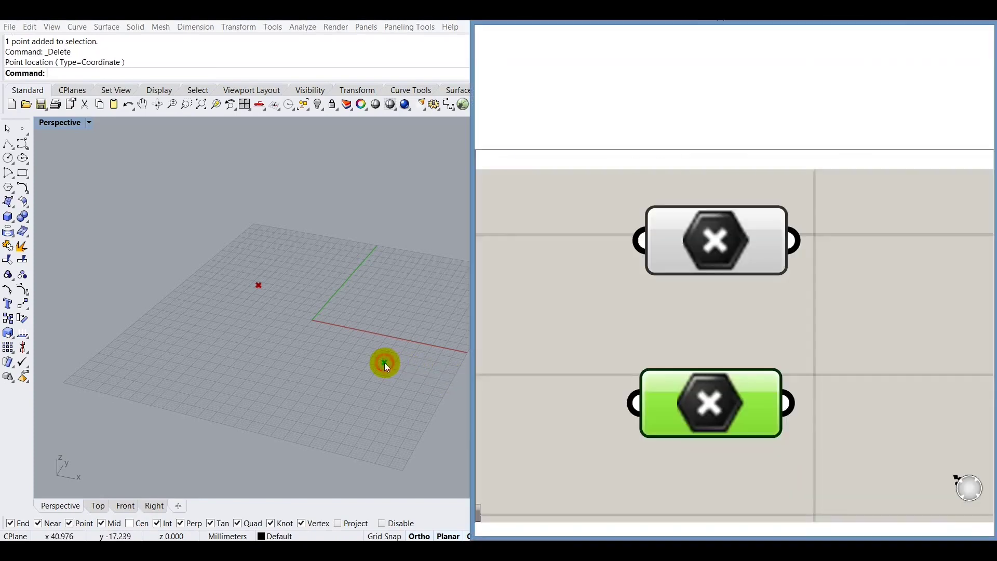
pyautogui.click(572, 340)
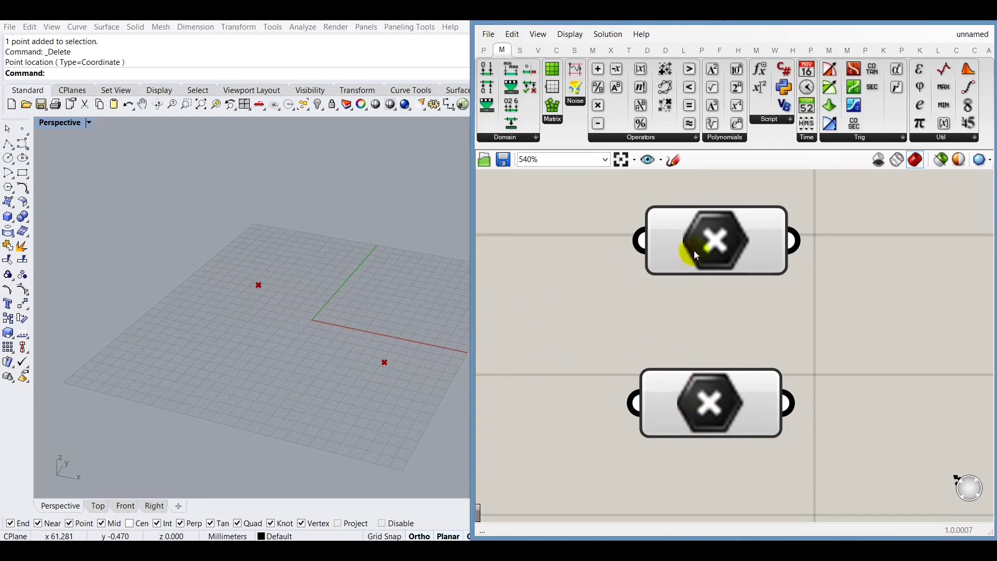
# - Move the lower Point parameter slightly so it lines up directly beneath the upper Point parameter
pyautogui.moveTo(695, 394); pyautogui.dragTo(702, 394)
pyautogui.click(702, 323)
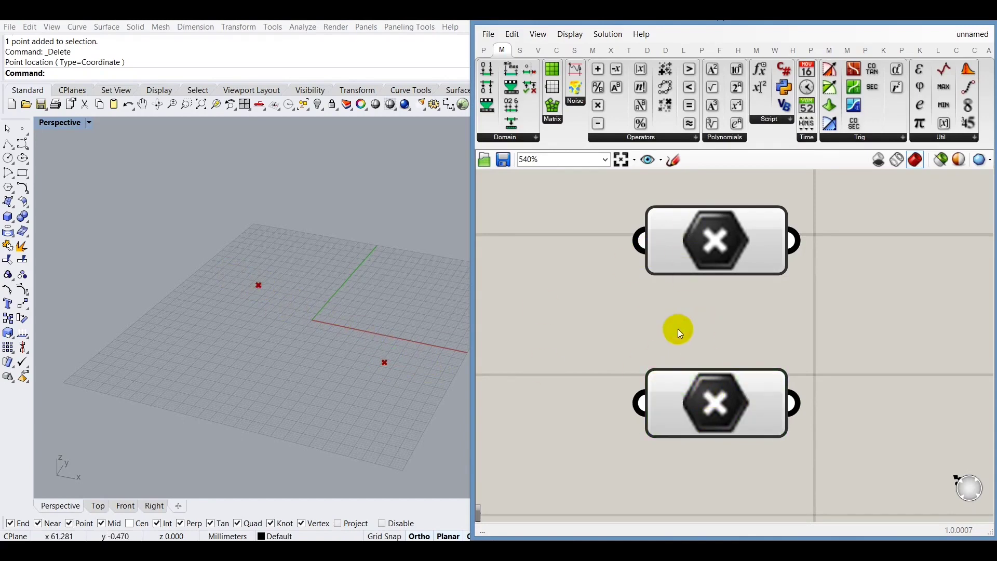
pyautogui.moveTo(406, 289); pyautogui.dragTo(375, 284, button='right')
pyautogui.click(576, 321)
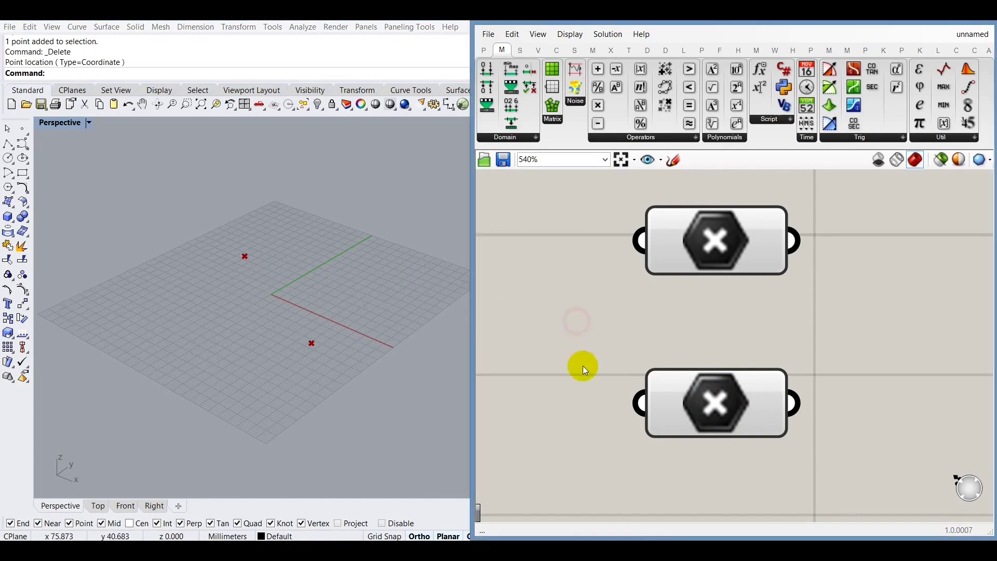
# - Add a Line component that creates a line between two points, and place it to the right of the two Point parameters
pyautogui.scroll(-3, 582, 365)
pyautogui.scroll(2, 843, 314)
pyautogui.scroll(-2, 843, 313)
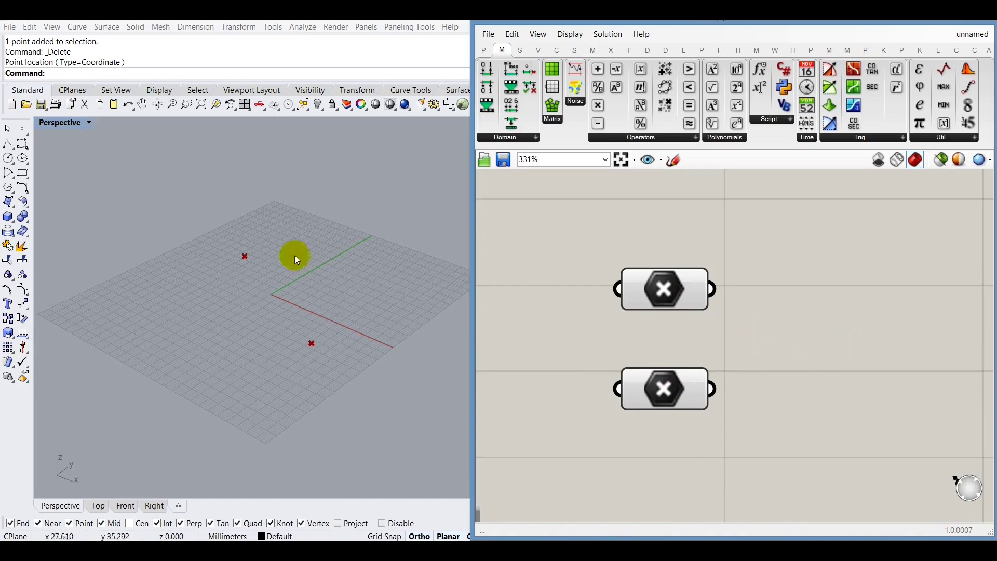
pyautogui.doubleClick(812, 344)
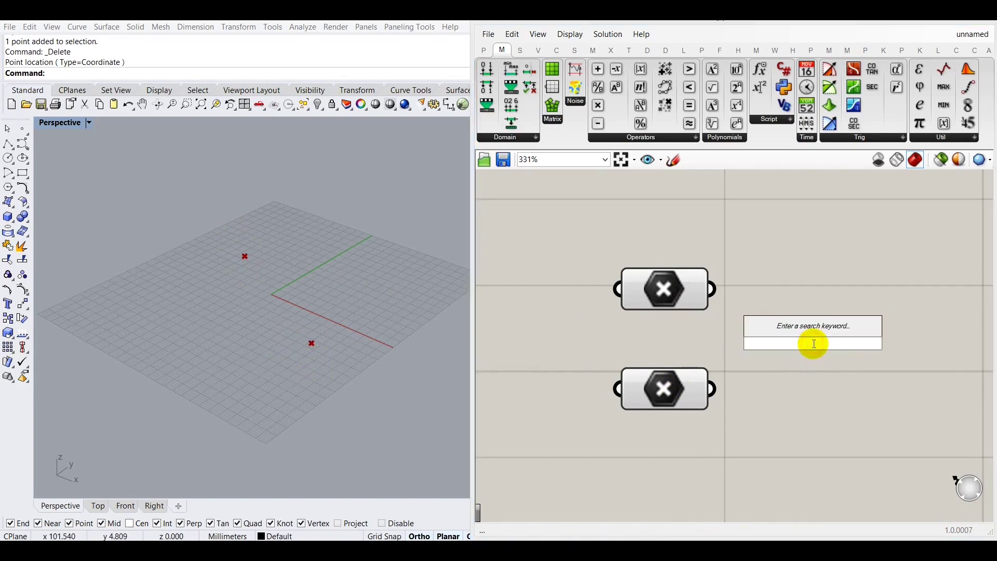
pyautogui.write('line')
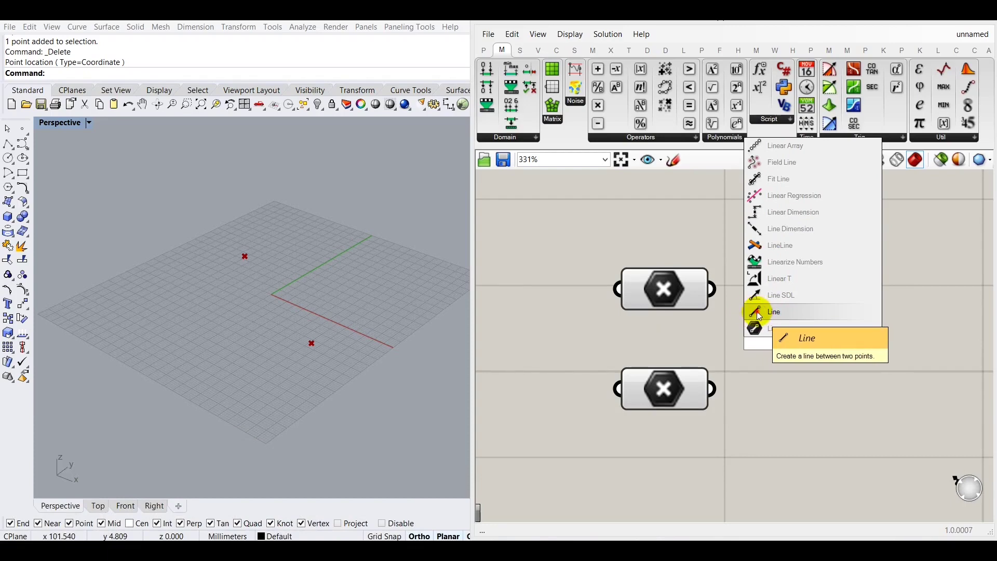
pyautogui.click(758, 313)
pyautogui.scroll(-3, 617, 341)
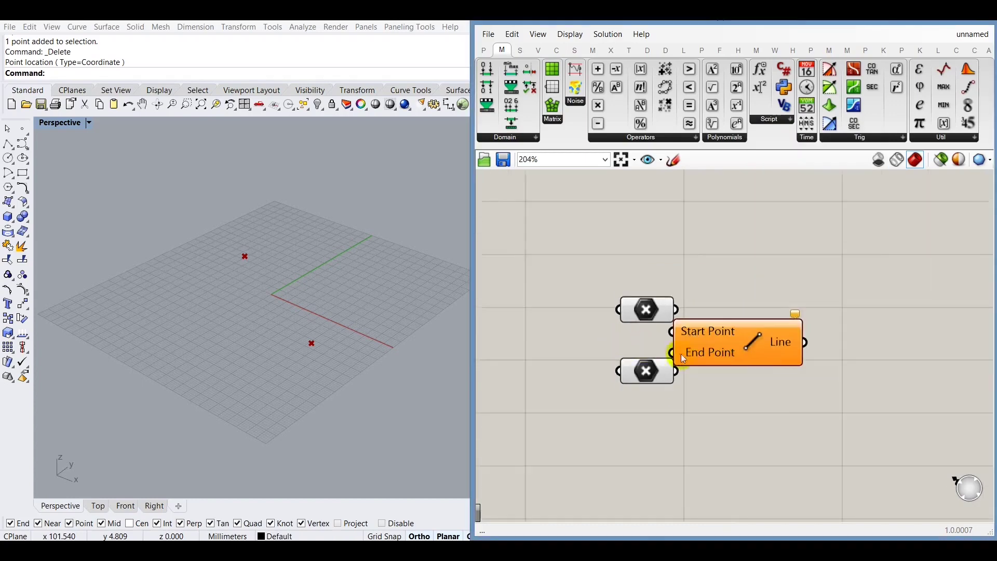
pyautogui.scroll(2, 769, 370)
pyautogui.moveTo(747, 333); pyautogui.dragTo(794, 330)
pyautogui.click(776, 391)
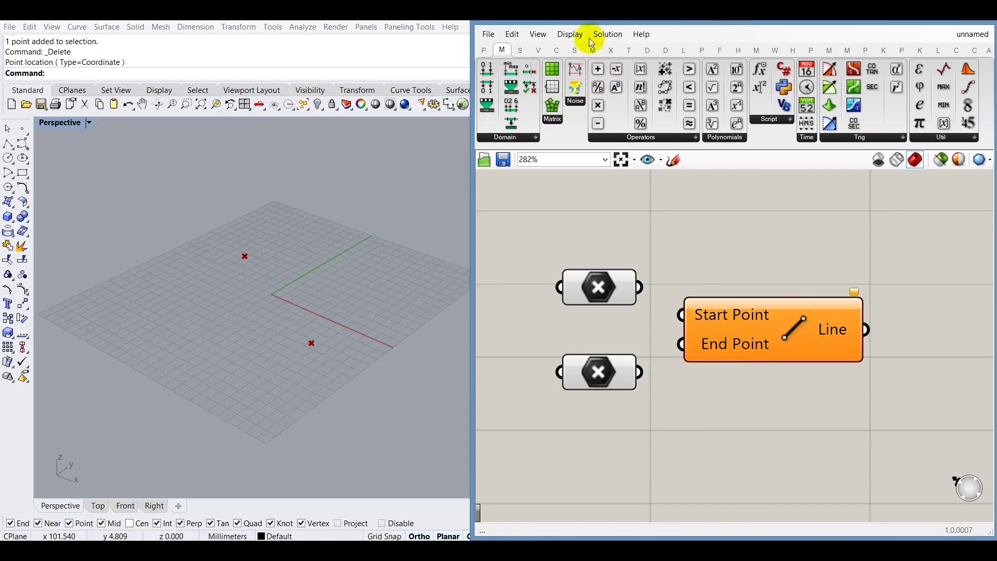
# - Check the Draw Full Names display option and read the input warnings in the Line component's message balloon
pyautogui.click(570, 34)
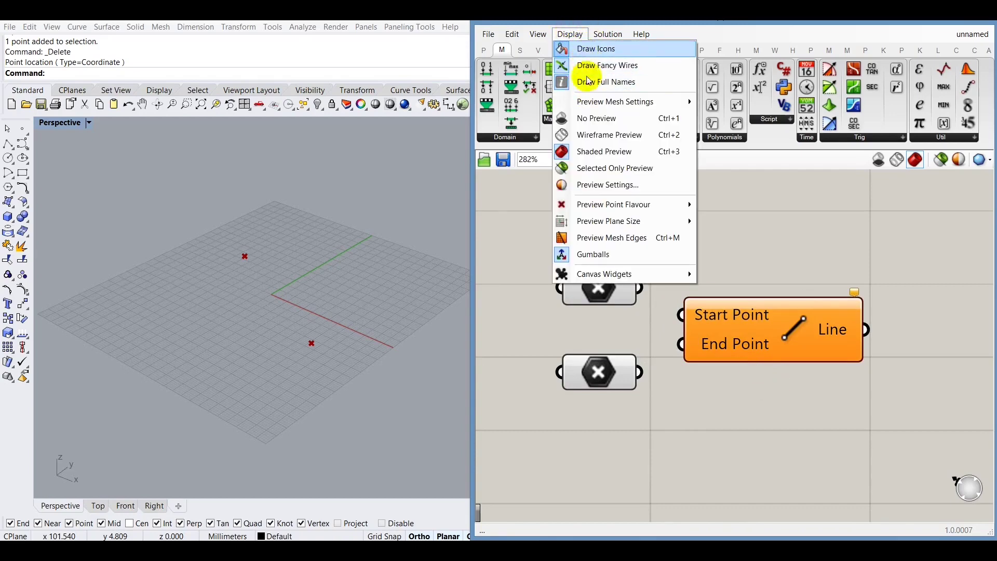
pyautogui.click(764, 220)
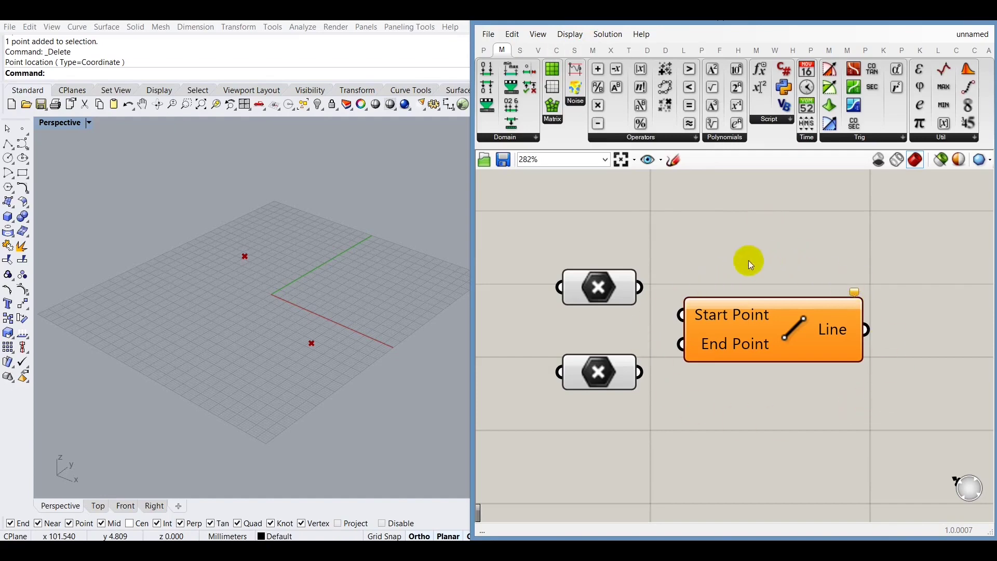
pyautogui.scroll(1, 895, 325)
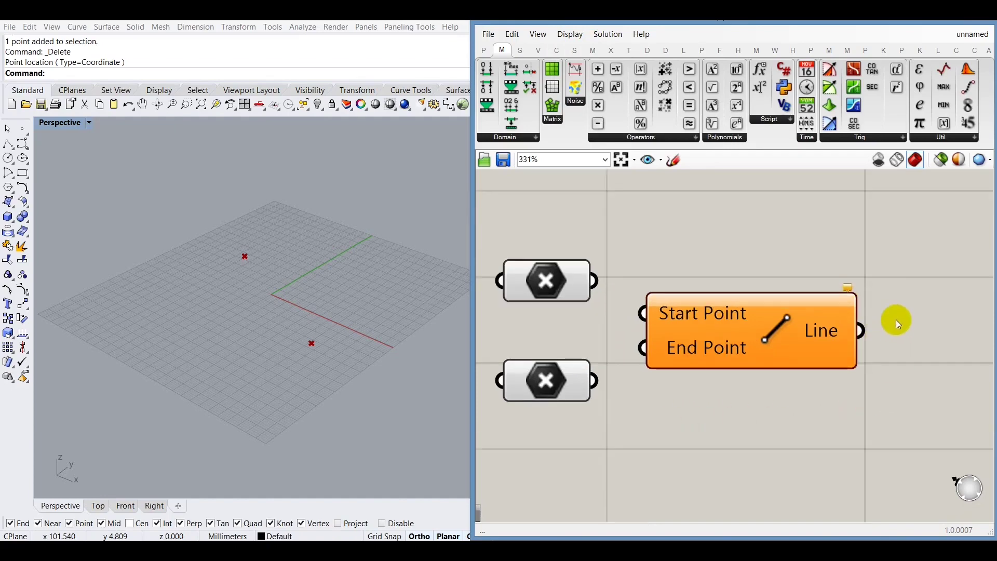
pyautogui.click(848, 286)
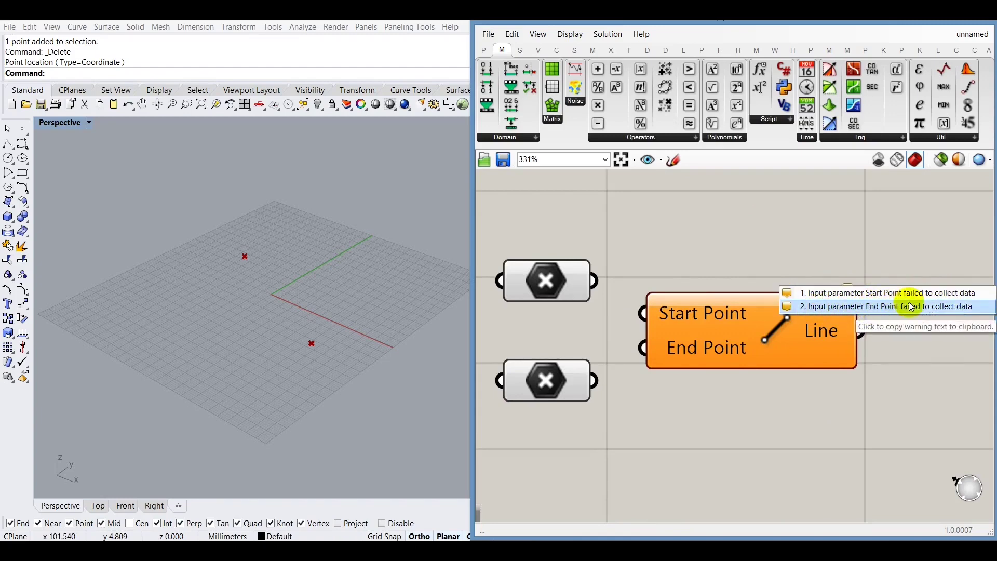
pyautogui.click(933, 307)
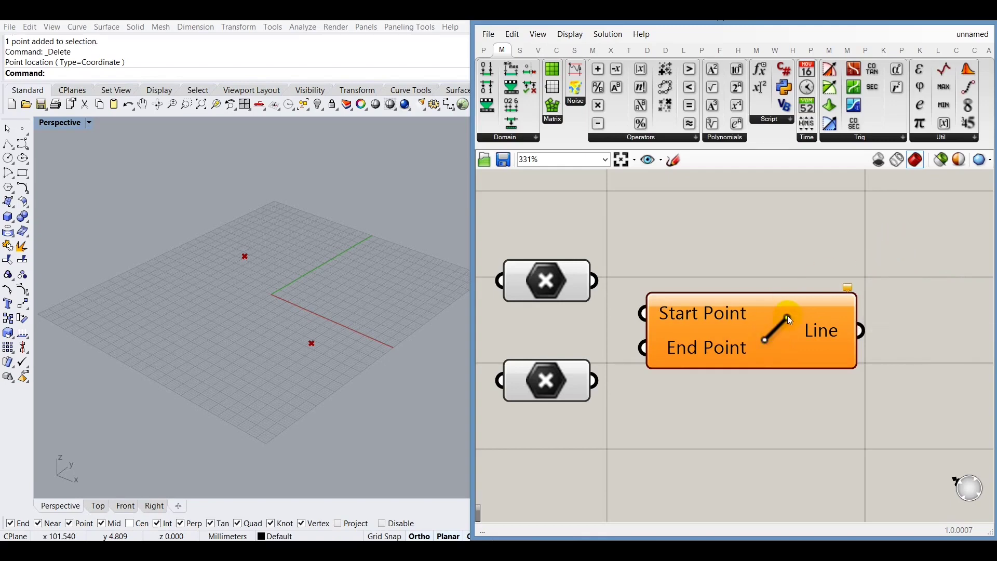
# - Select the upper and the lower Point parameter in turn to check which viewport point each one holds, and deselect them
pyautogui.click(324, 300)
pyautogui.click(546, 284)
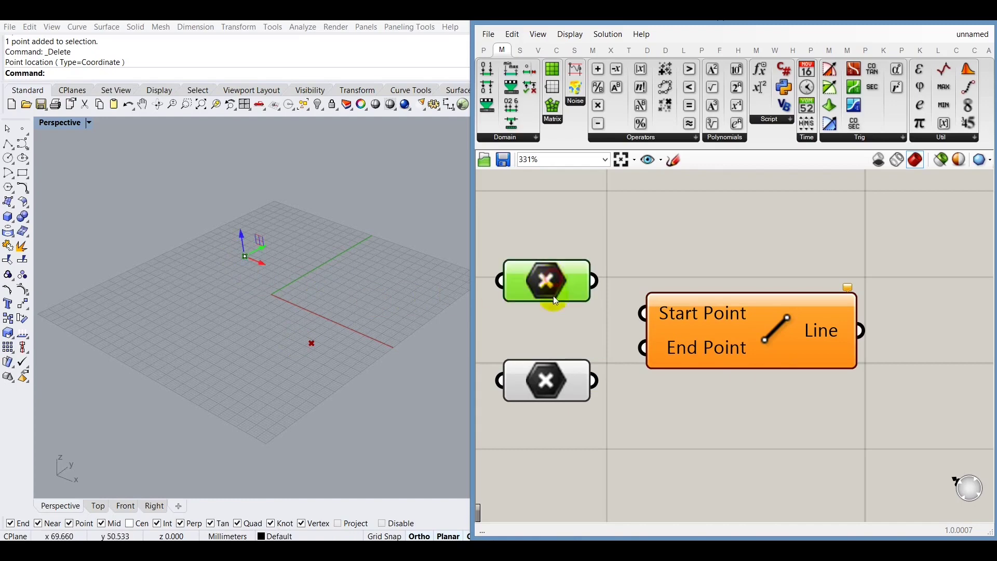
pyautogui.click(548, 378)
pyautogui.click(542, 239)
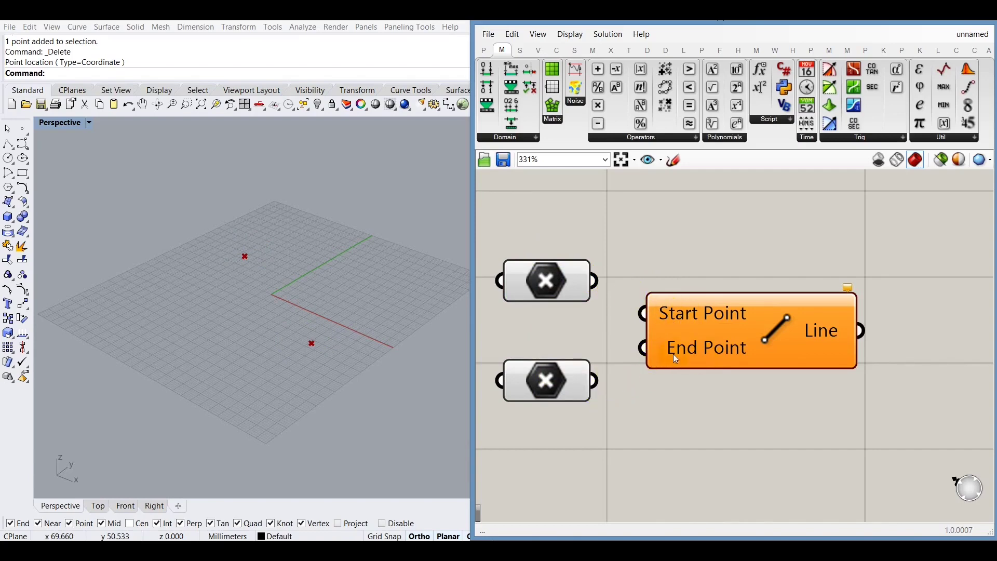
# - Examine the coordinates stored in both Point parameters and compare them with the points' locations in the Perspective viewport
pyautogui.scroll(-2, 764, 394)
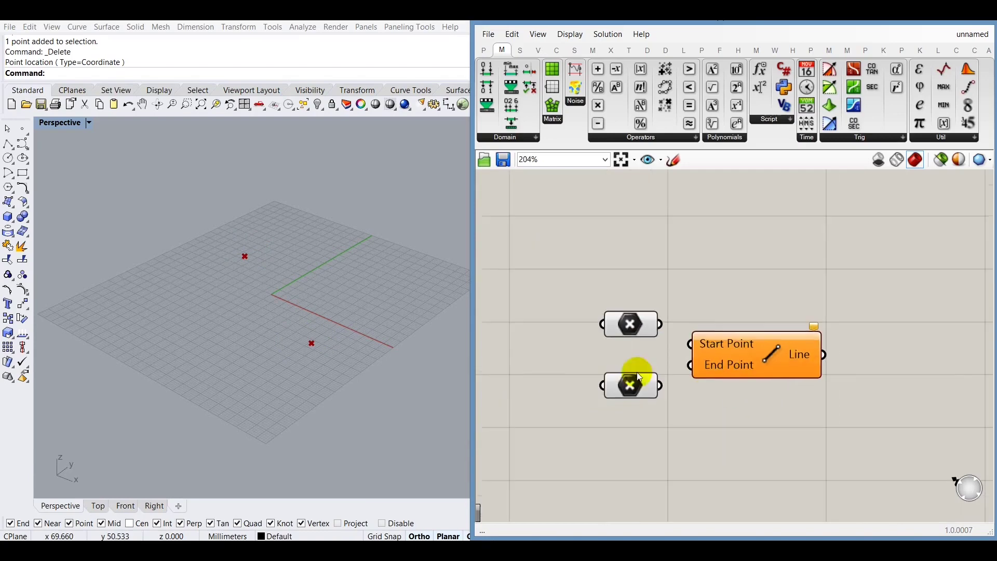
pyautogui.scroll(1, 593, 357)
pyautogui.scroll(6, 593, 357)
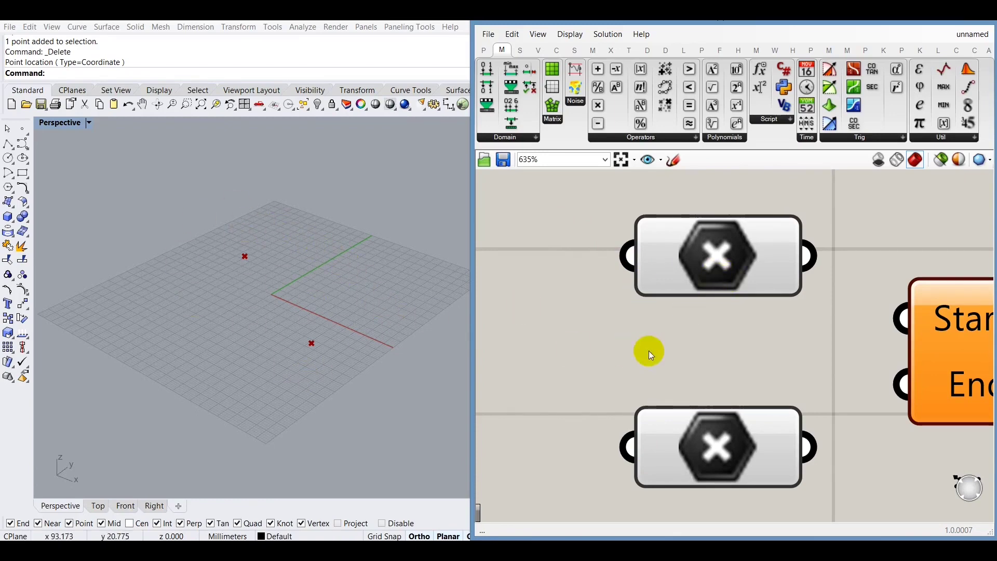
pyautogui.scroll(-3, 605, 367)
pyautogui.scroll(2, 741, 374)
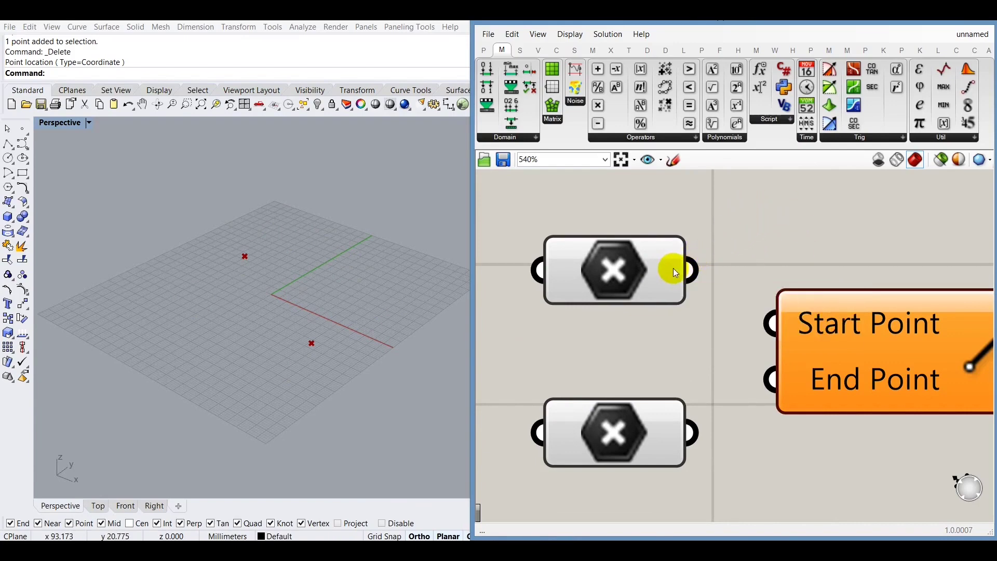
pyautogui.moveTo(673, 268)
pyautogui.moveTo(229, 356); pyautogui.dragTo(279, 209, button='right')
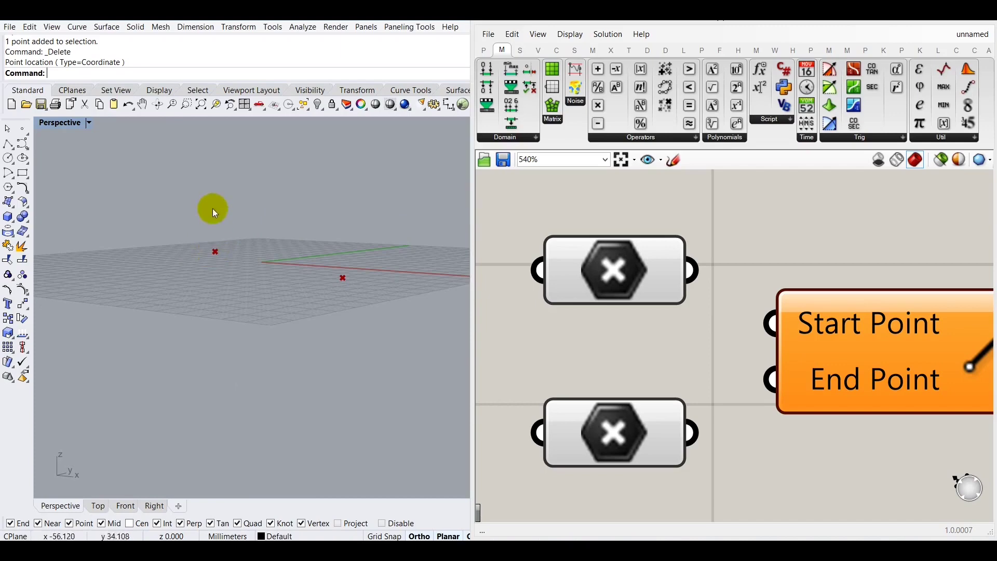
pyautogui.moveTo(229, 340); pyautogui.dragTo(231, 304, button='right')
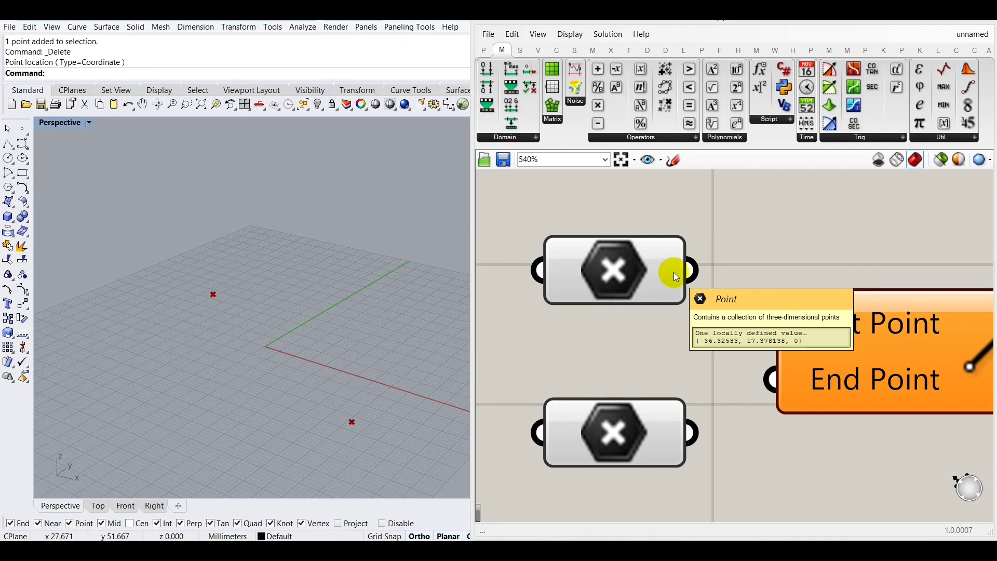
pyautogui.moveTo(674, 428)
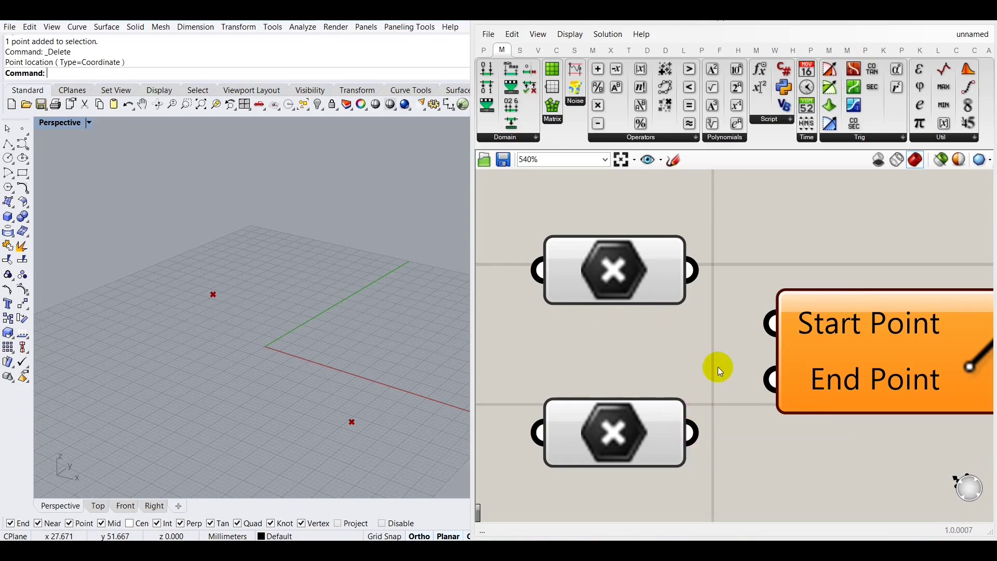
# - Alternate the selection between the two Point parameters to match each with its viewport point, leaving both deselected
pyautogui.scroll(-3, 634, 362)
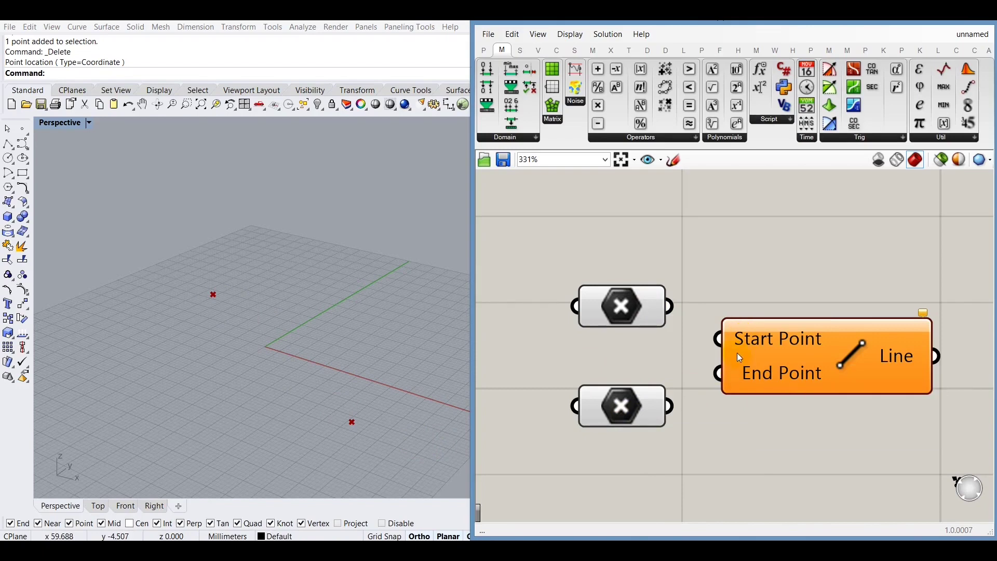
pyautogui.click(622, 412)
pyautogui.click(627, 310)
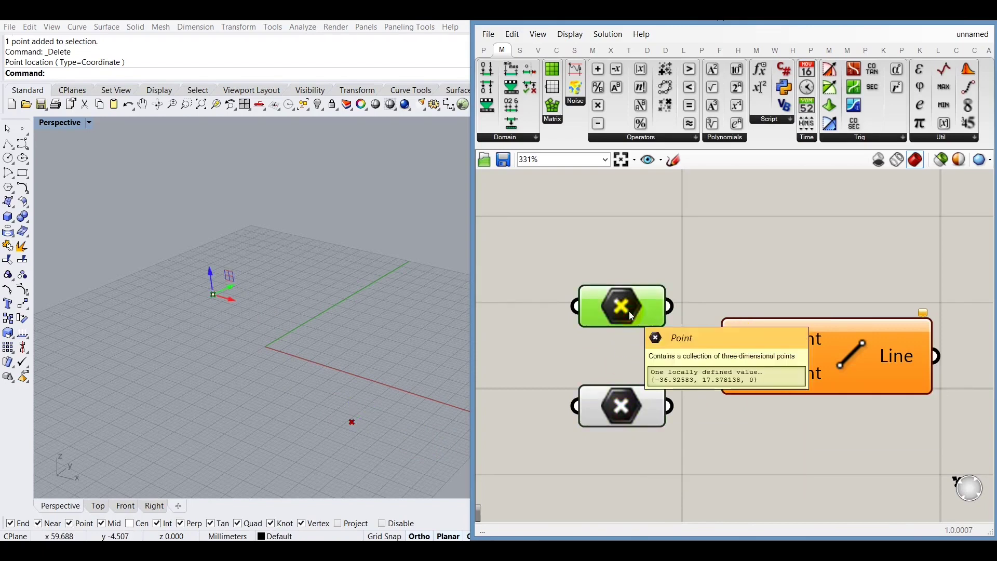
pyautogui.click(655, 347)
pyautogui.click(637, 309)
pyautogui.click(651, 396)
pyautogui.click(642, 360)
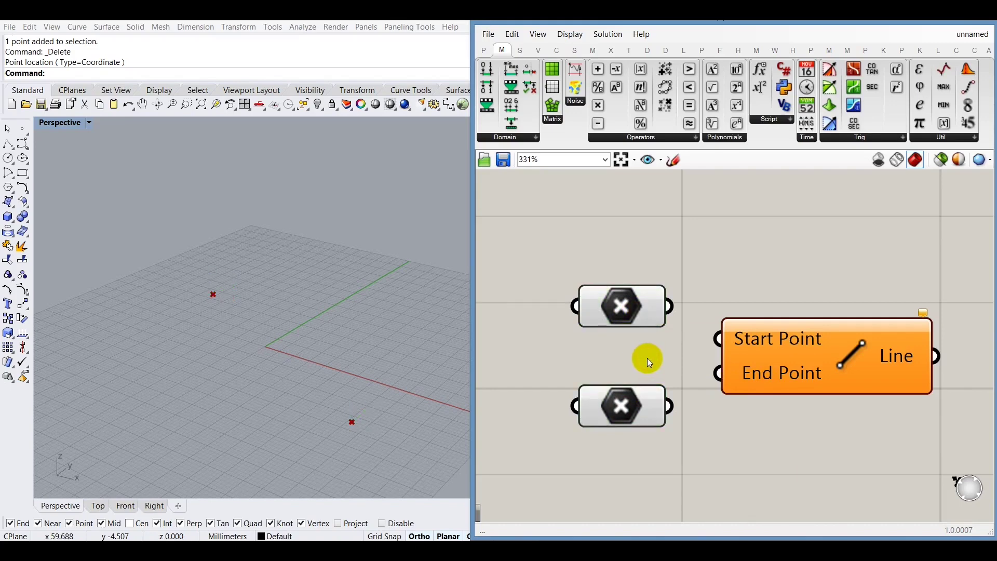
# - Move the Line component slightly farther to the right of the Point parameters and deselect it
pyautogui.scroll(1, 732, 418)
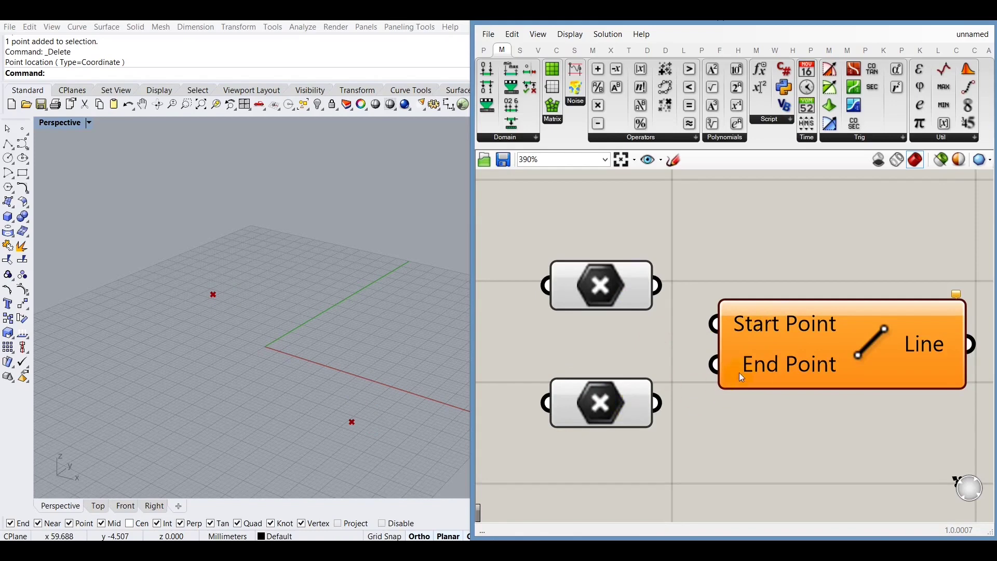
pyautogui.moveTo(867, 342); pyautogui.dragTo(900, 345)
pyautogui.click(775, 415)
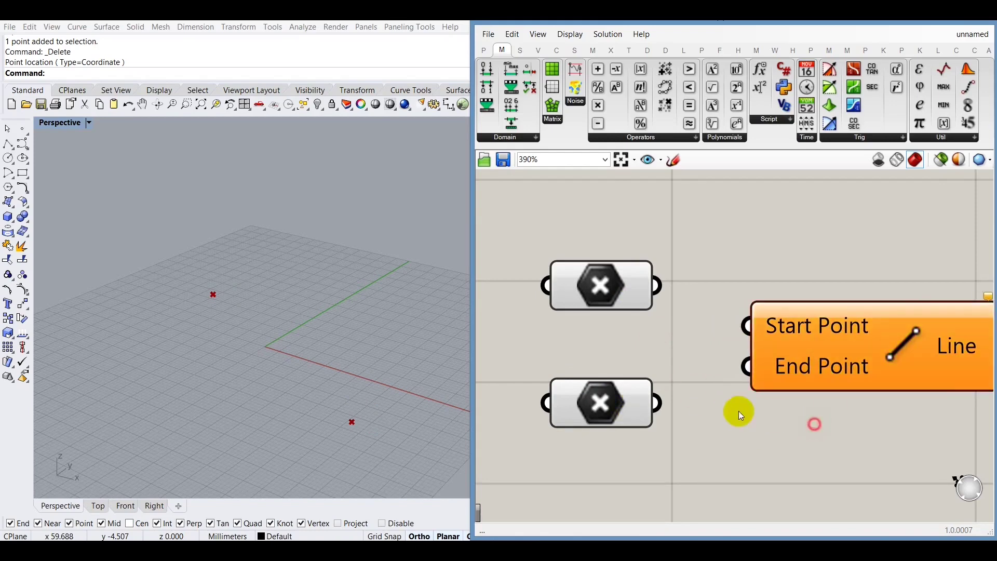
pyautogui.scroll(-1, 717, 408)
pyautogui.scroll(1, 844, 428)
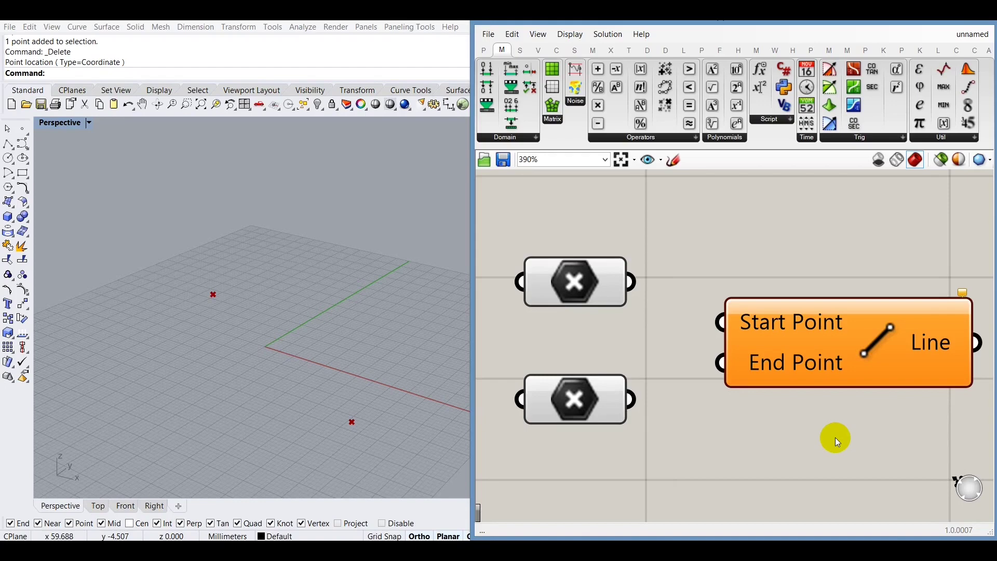
# - Identify the start and end point candidates by selecting the upper, then the lower Point parameter, and clear the selection
pyautogui.scroll(1, 609, 344)
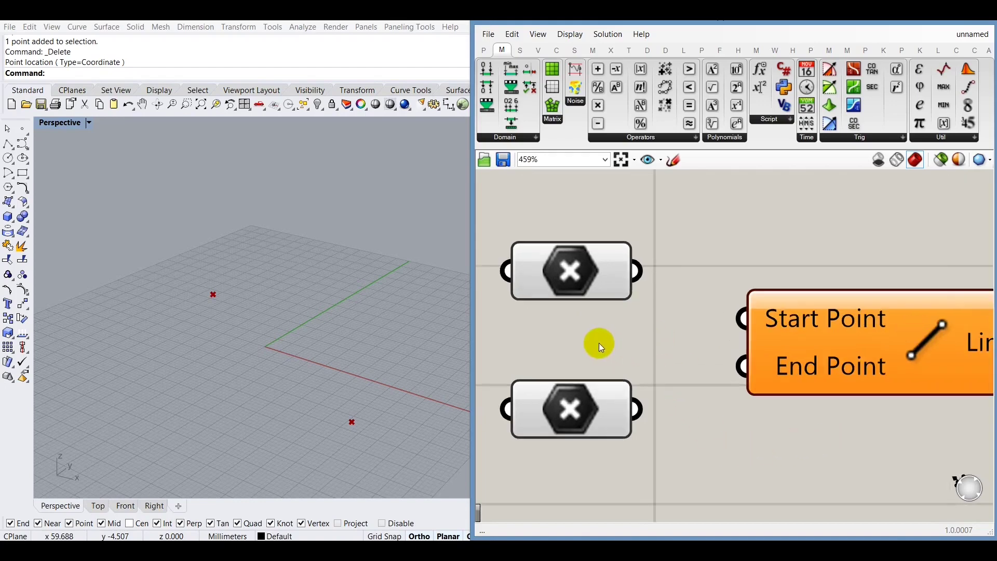
pyautogui.click(597, 268)
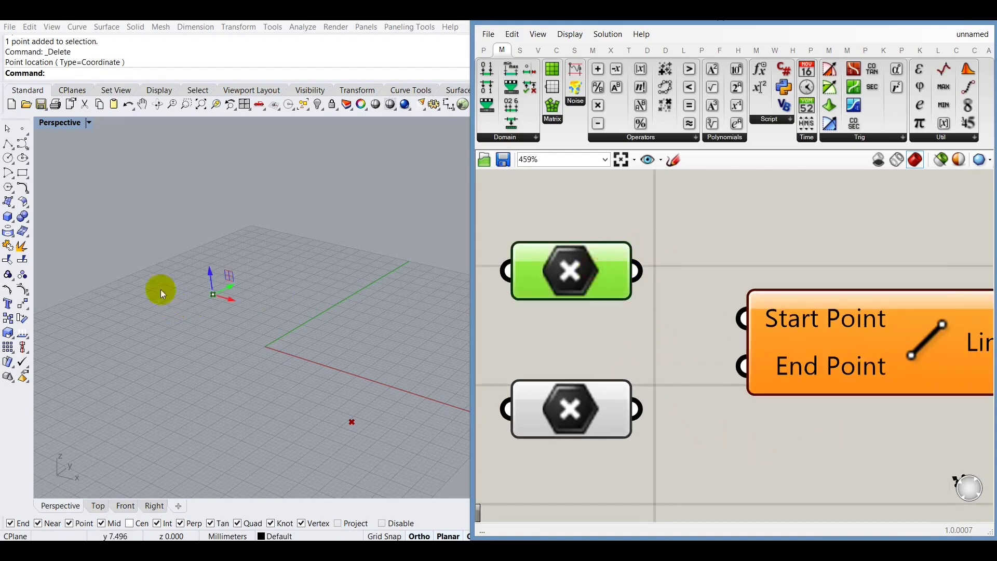
pyautogui.click(643, 344)
pyautogui.click(594, 430)
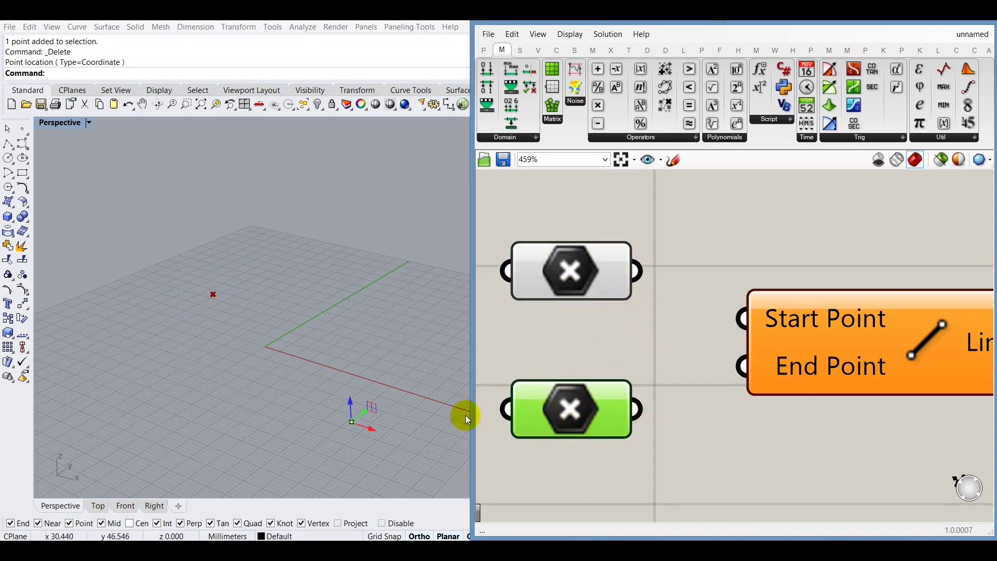
pyautogui.click(652, 284)
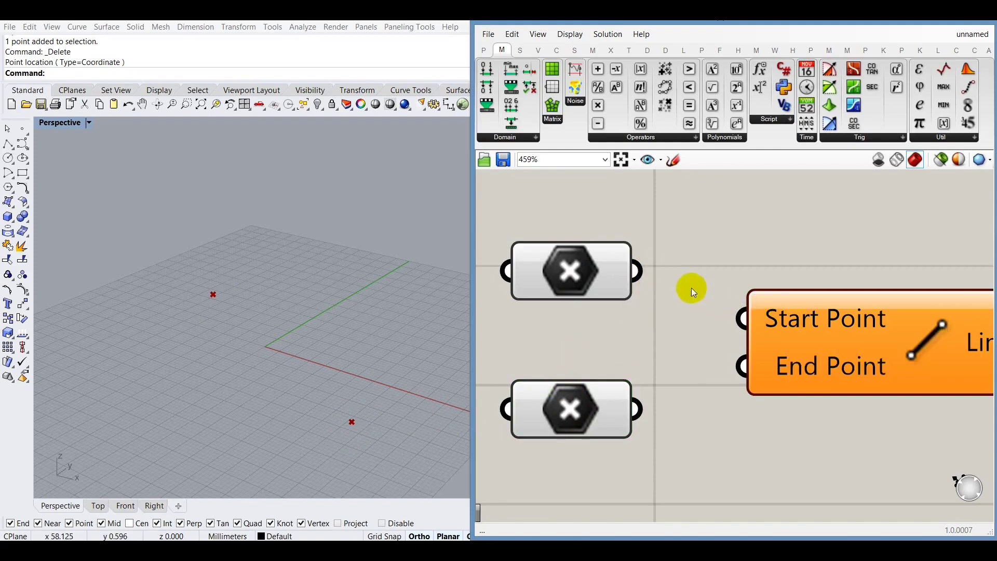
# - Connect the upper Point parameter to the Line component's Start Point input and the lower one to its End Point input
pyautogui.scroll(3, 655, 269)
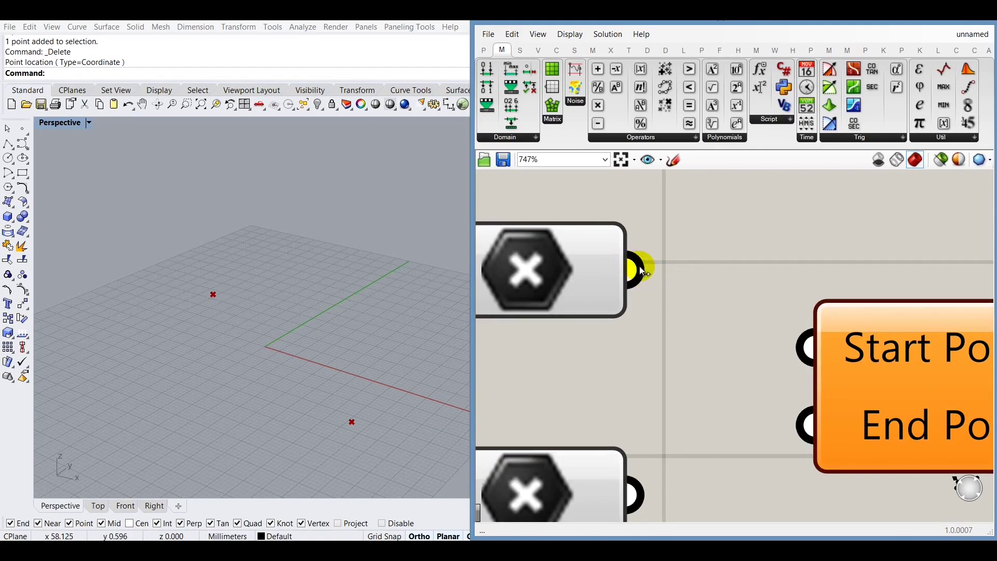
pyautogui.click(640, 267)
pyautogui.moveTo(646, 266); pyautogui.dragTo(799, 348)
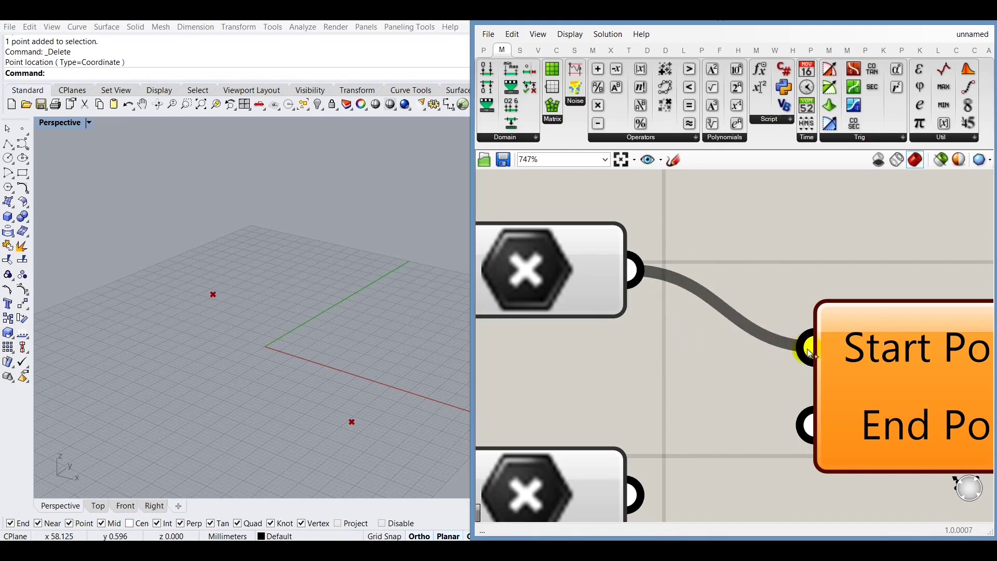
pyautogui.scroll(-3, 684, 345)
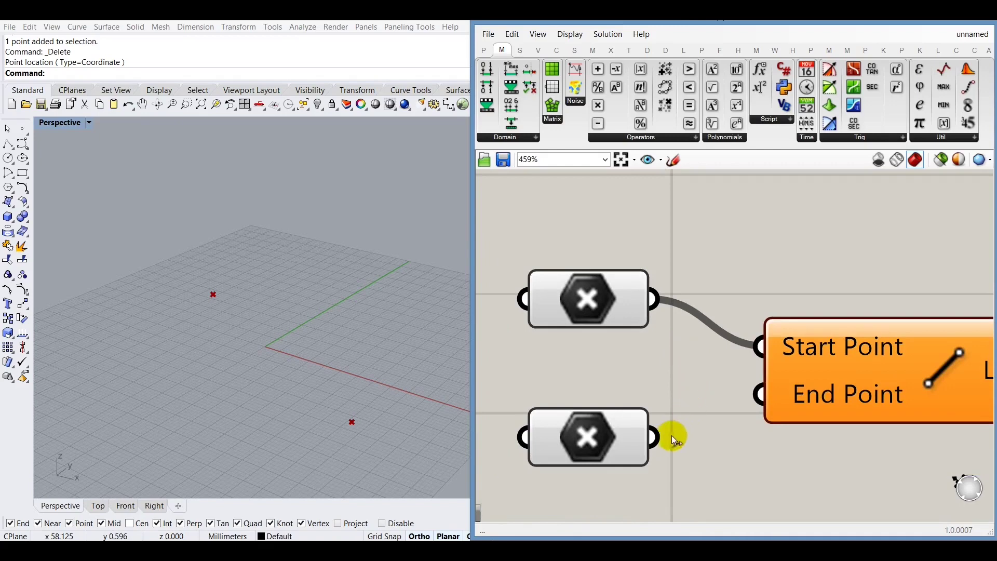
pyautogui.moveTo(656, 435); pyautogui.dragTo(762, 397)
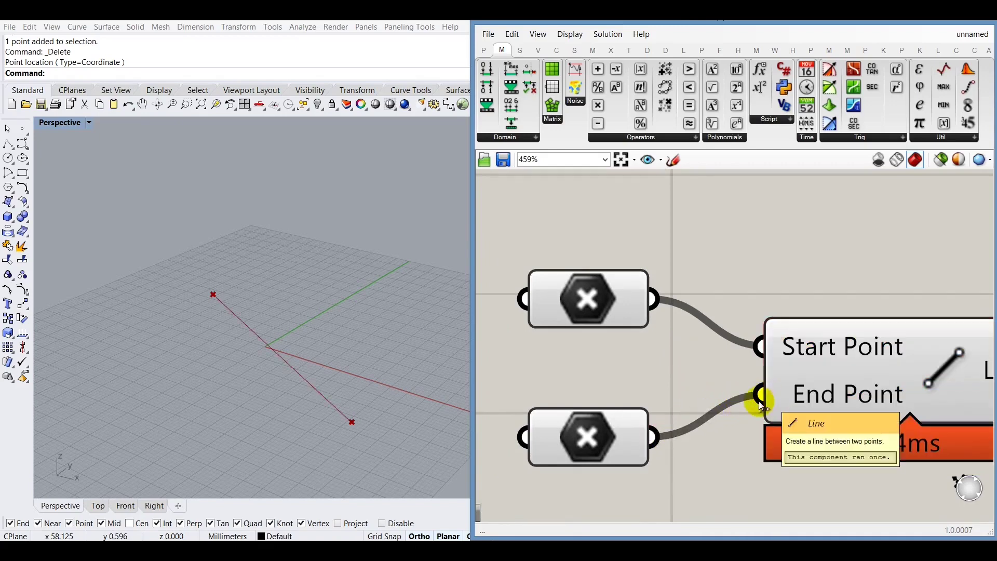
pyautogui.scroll(-4, 675, 384)
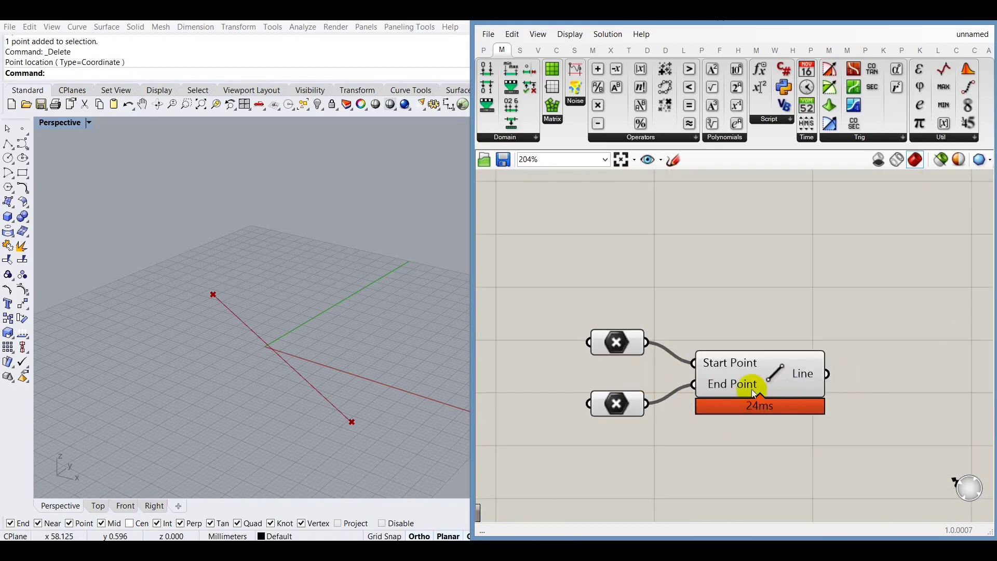
# - Examine the Line component's Start Point and End Point inputs and the line data at its output
pyautogui.scroll(3, 752, 389)
pyautogui.scroll(2, 752, 388)
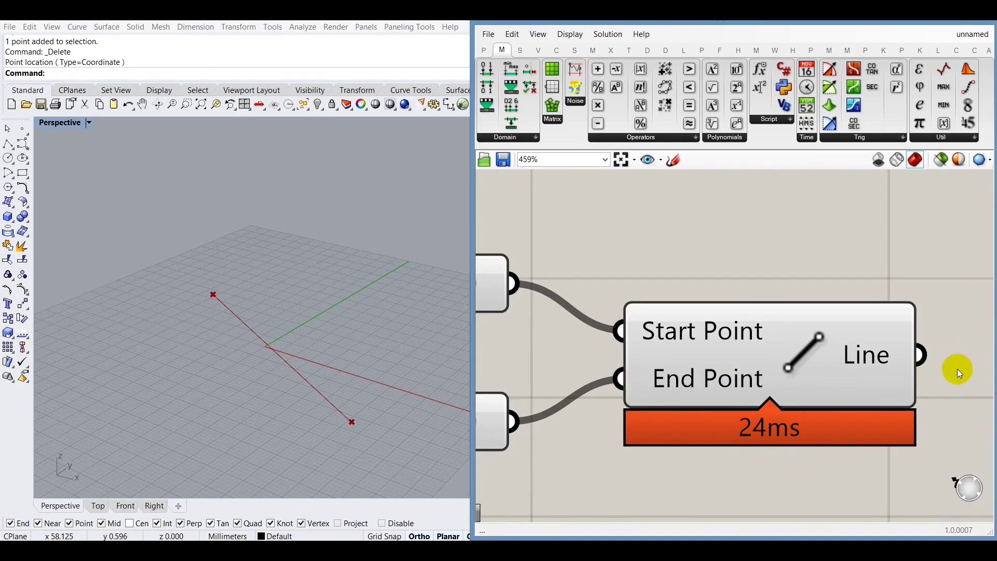
pyautogui.scroll(-3, 951, 353)
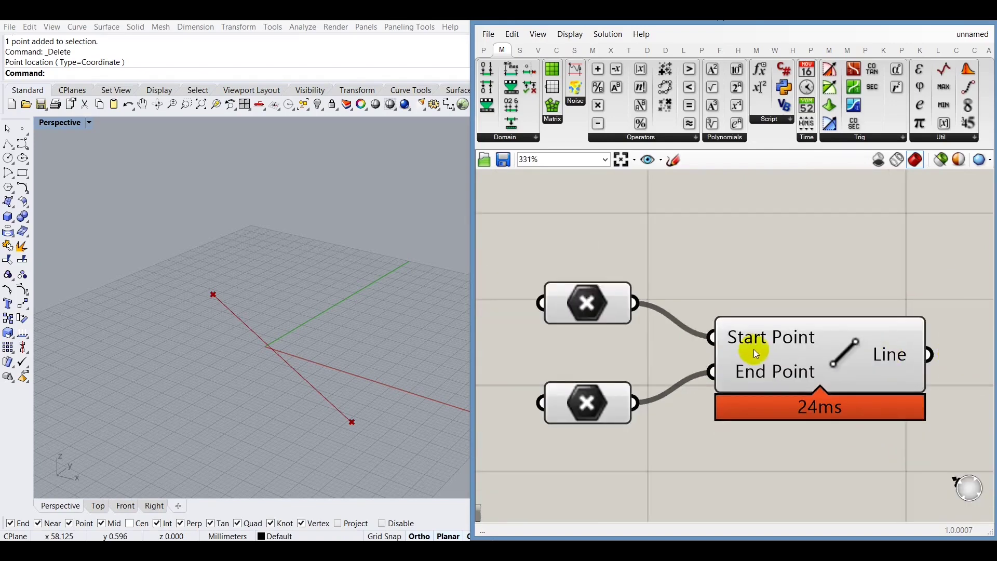
pyautogui.moveTo(736, 336)
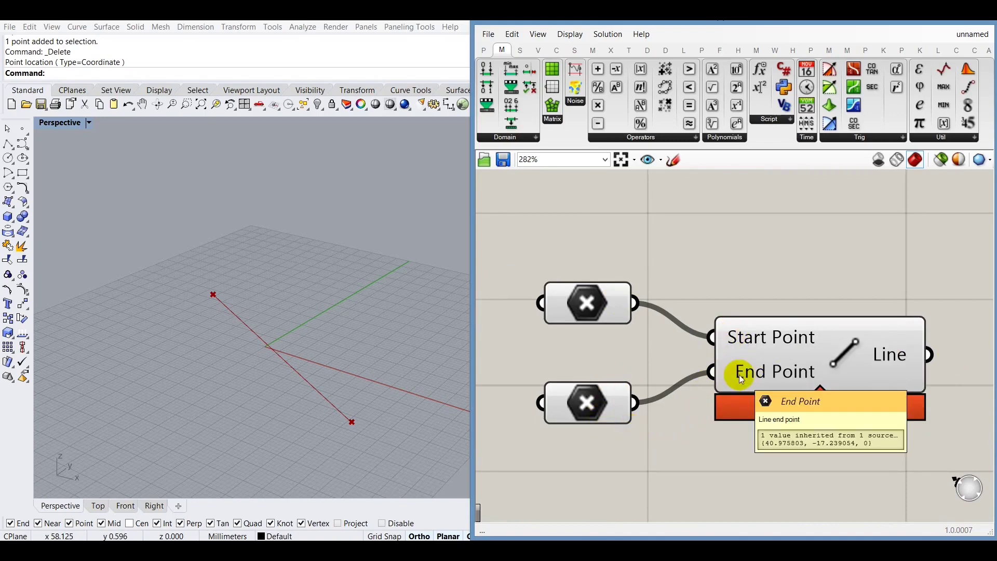
pyautogui.scroll(-2, 739, 375)
pyautogui.scroll(2, 906, 371)
pyautogui.scroll(2, 895, 381)
pyautogui.moveTo(753, 357)
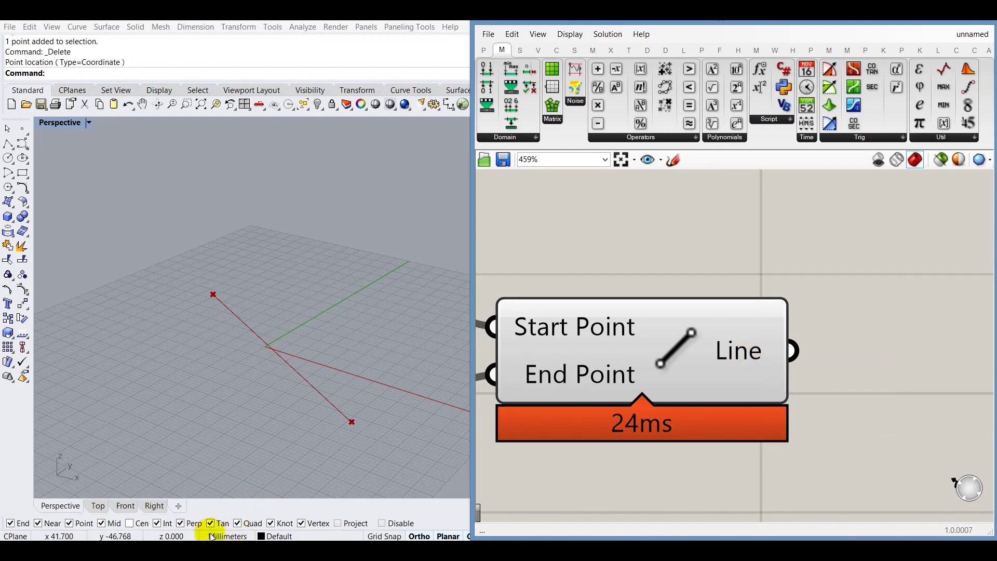
pyautogui.moveTo(777, 392)
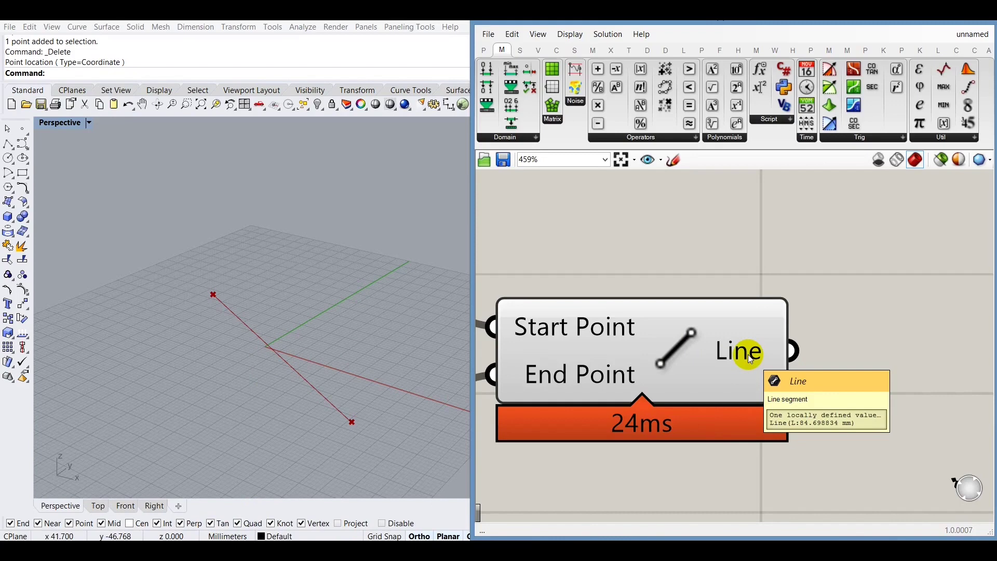
pyautogui.scroll(-4, 867, 354)
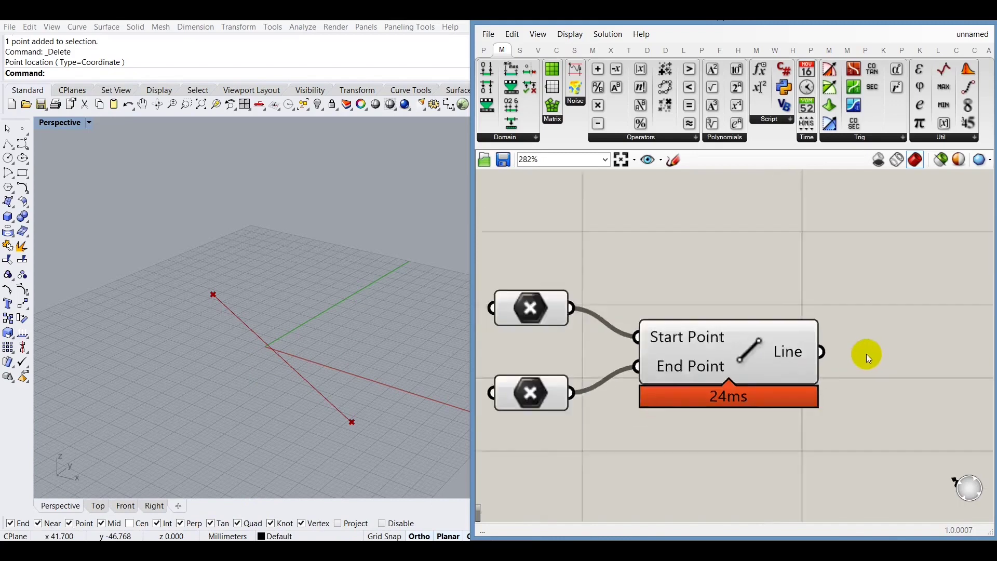
pyautogui.scroll(2, 736, 407)
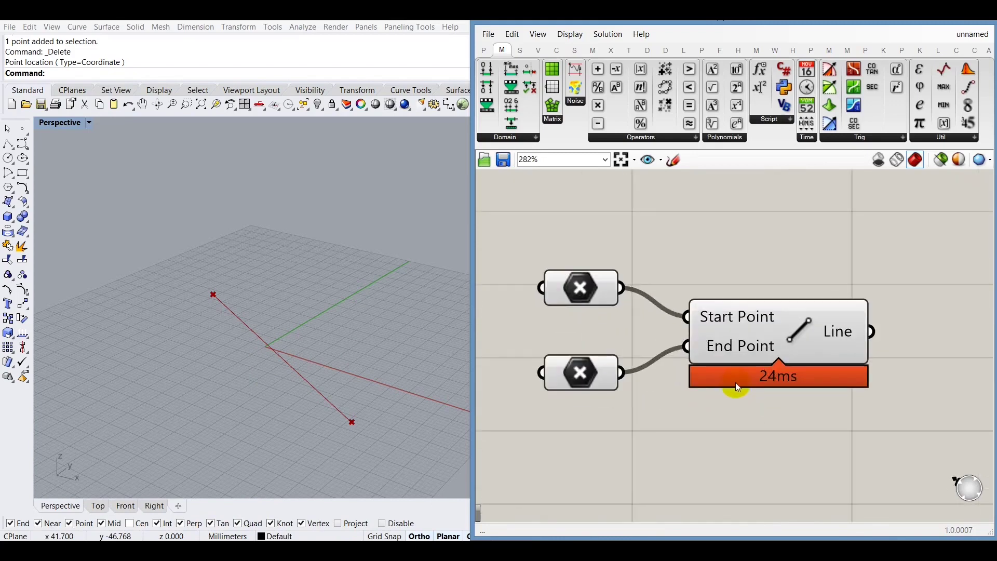
# - Select each Point parameter and the Line component in turn, shift the Line component slightly to the right, and deselect it
pyautogui.click(589, 297)
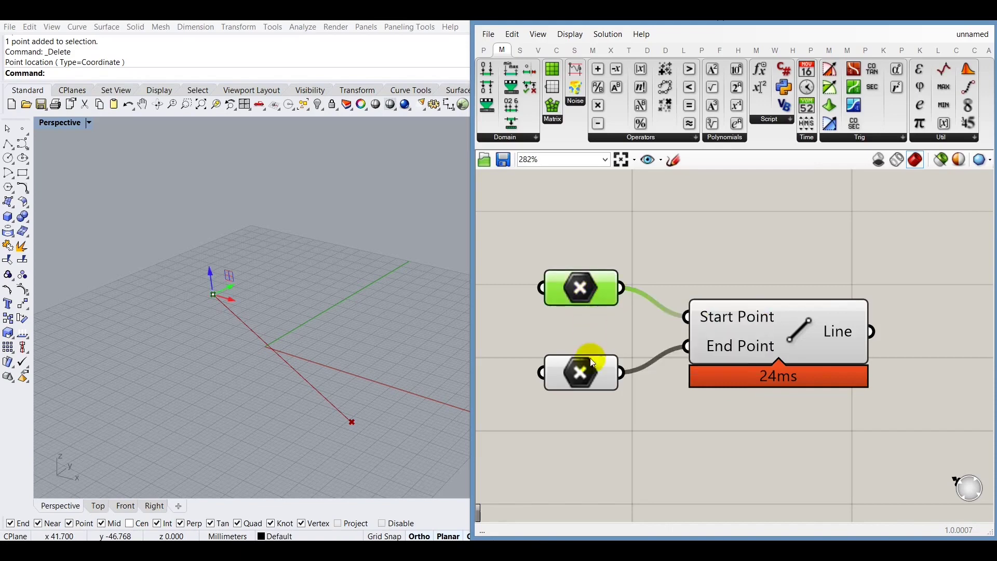
pyautogui.click(586, 372)
pyautogui.click(775, 326)
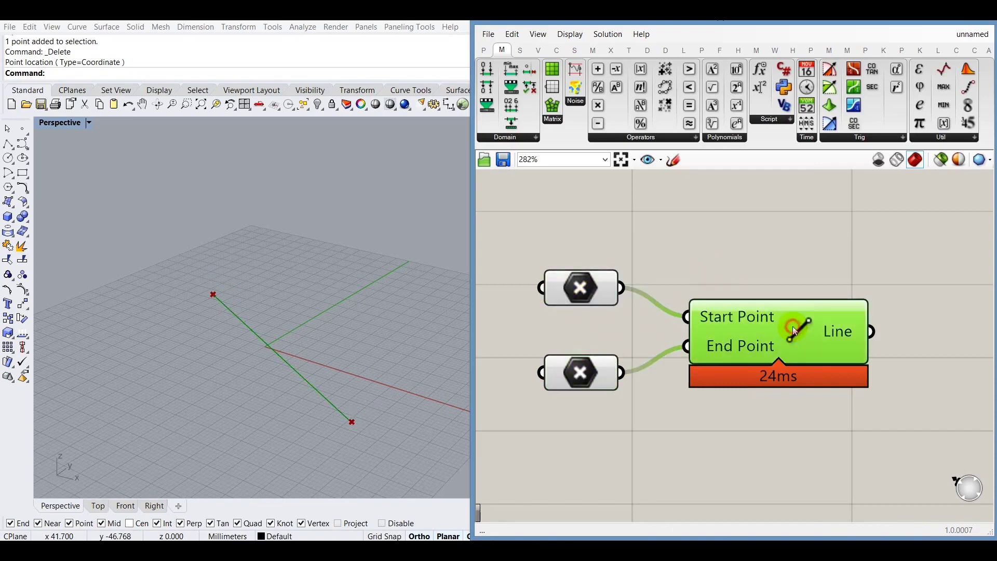
pyautogui.moveTo(786, 327); pyautogui.dragTo(787, 312)
pyautogui.click(778, 270)
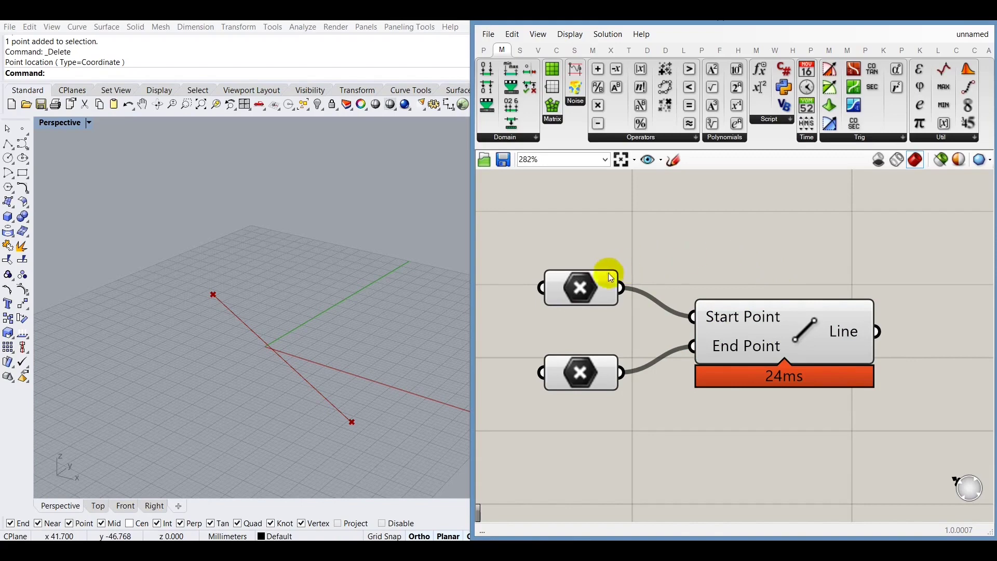
# - Inspect the upper Point parameter's location in the Perspective viewport by selecting it, and clear the selection
pyautogui.click(578, 283)
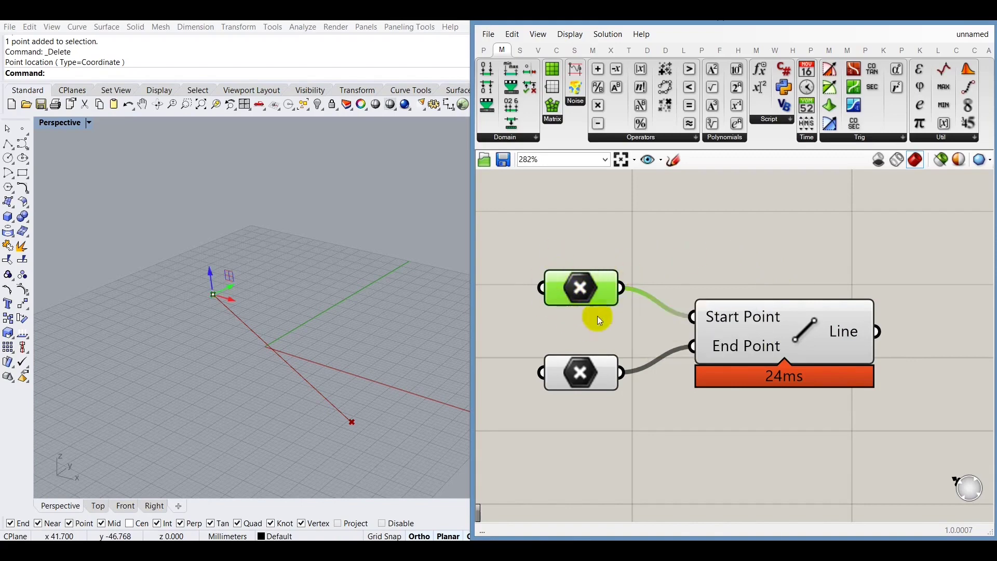
pyautogui.moveTo(581, 297)
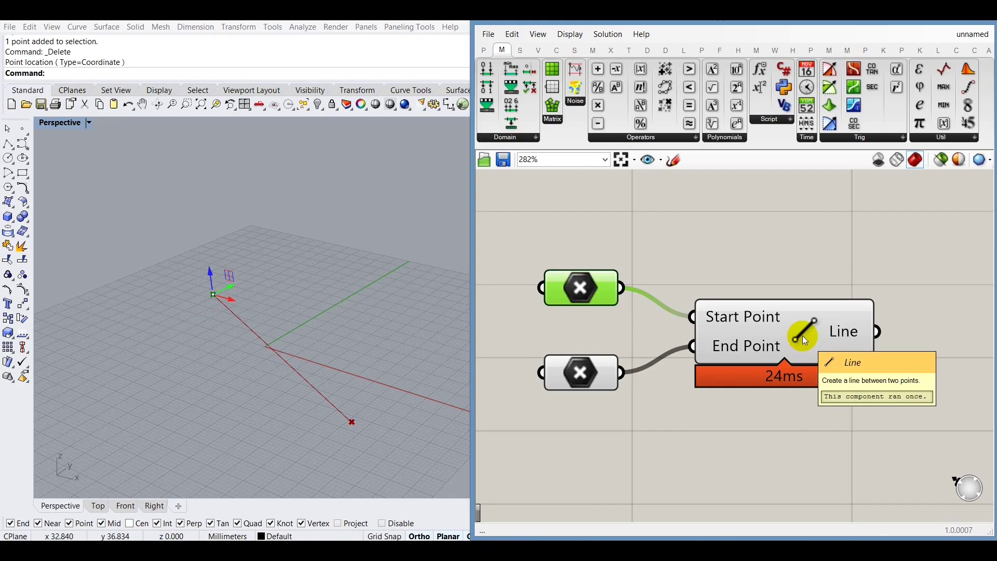
pyautogui.click(601, 248)
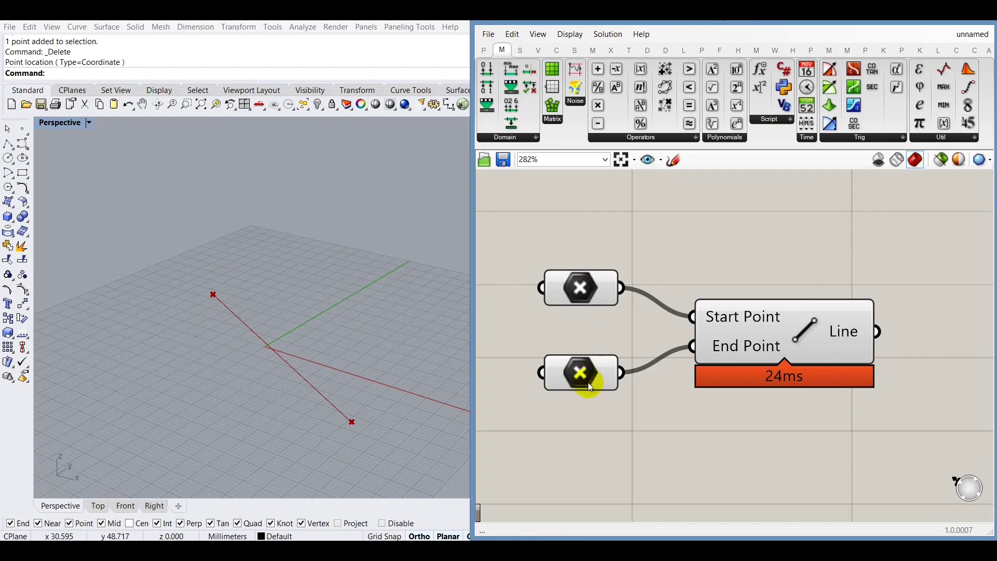
# - Reposition the lower Point parameter's point with its viewport gizmo, moving it along Y and upward along Z, and deselect the parameter
pyautogui.click(568, 378)
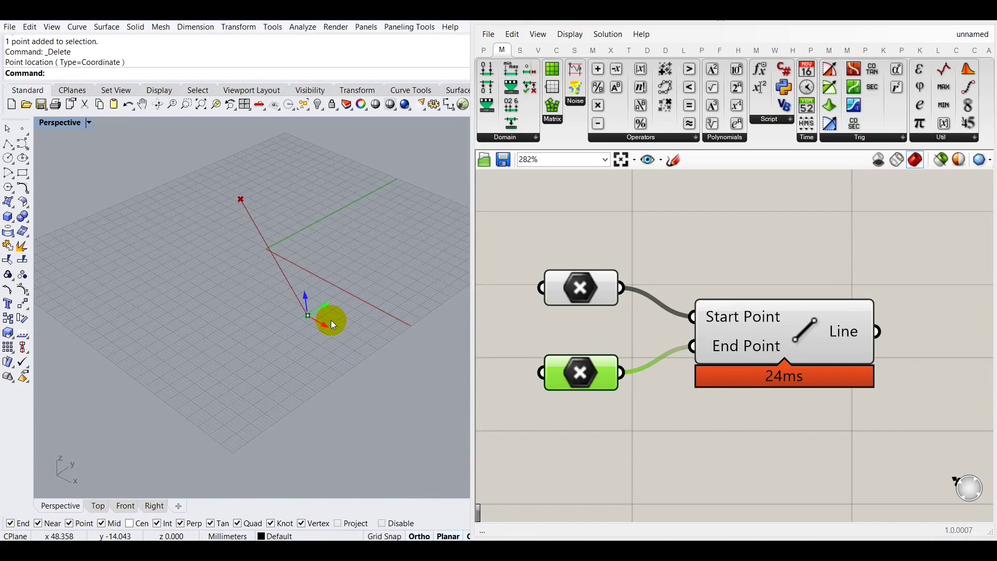
pyautogui.moveTo(325, 304); pyautogui.dragTo(401, 208)
pyautogui.moveTo(277, 362); pyautogui.dragTo(300, 337, button='right')
pyautogui.scroll(-2, 254, 319)
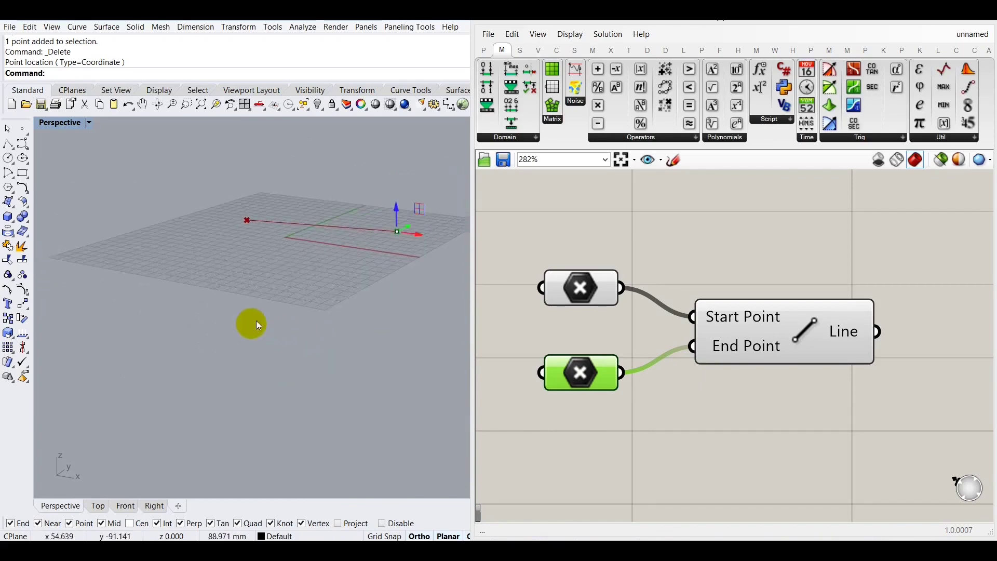
pyautogui.scroll(-2, 256, 319)
pyautogui.scroll(4, 389, 243)
pyautogui.moveTo(350, 232); pyautogui.dragTo(344, 151)
pyautogui.moveTo(145, 312); pyautogui.dragTo(179, 331, button='right')
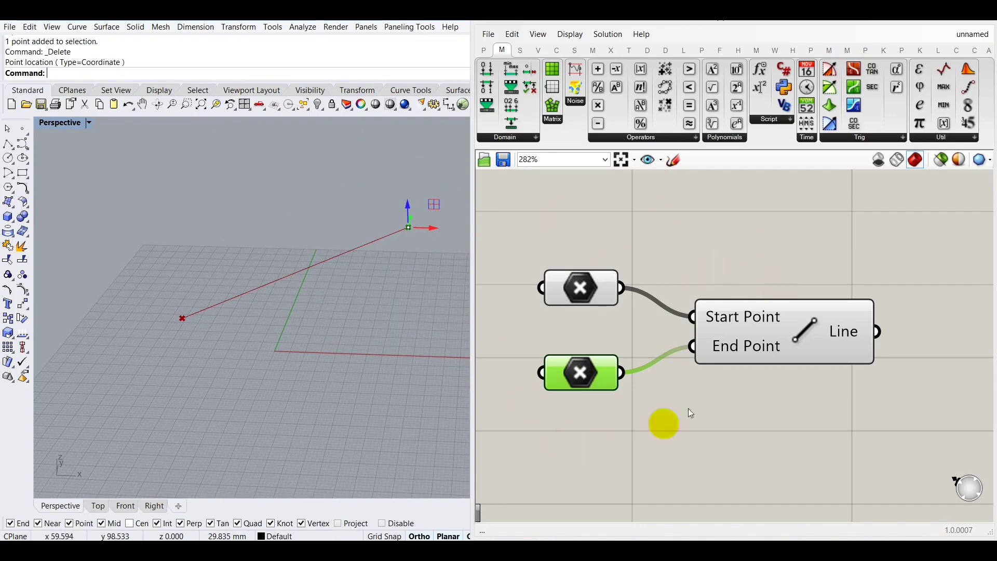
pyautogui.click(756, 235)
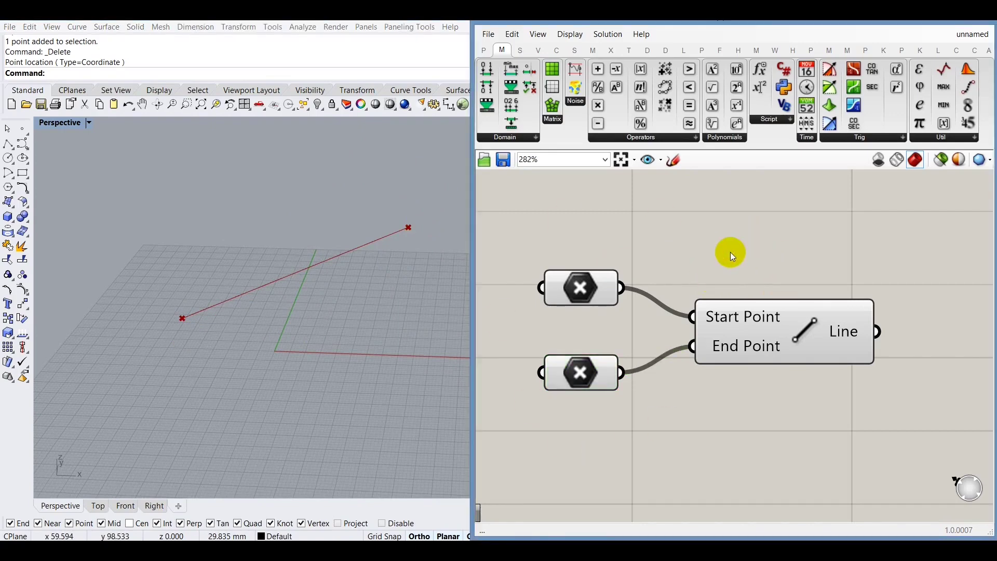
# - Alternate the selection between the Line component and the Point parameters to compare each with its geometry in the Perspective viewport
pyautogui.click(760, 325)
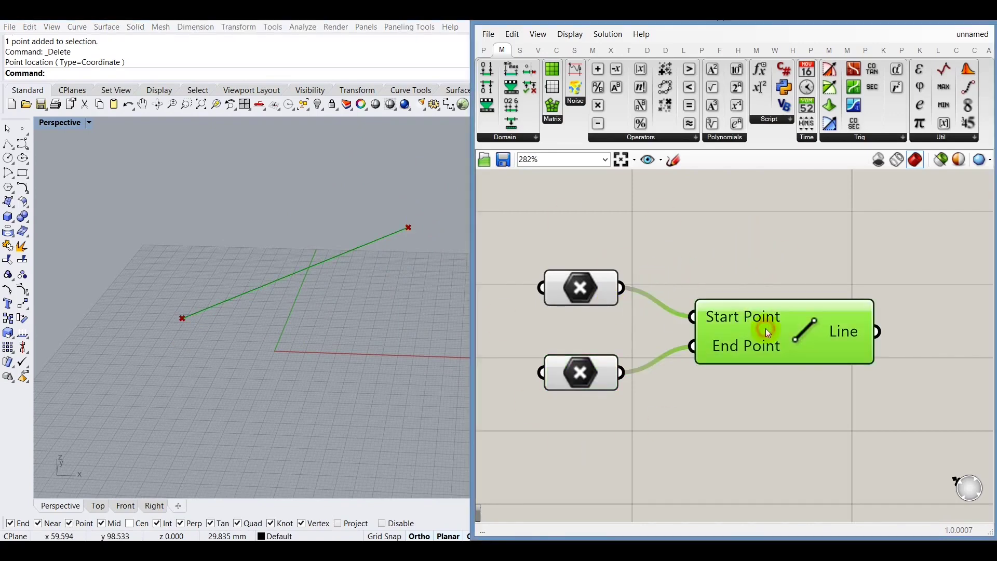
pyautogui.click(770, 261)
pyautogui.moveTo(573, 222); pyautogui.dragTo(544, 409)
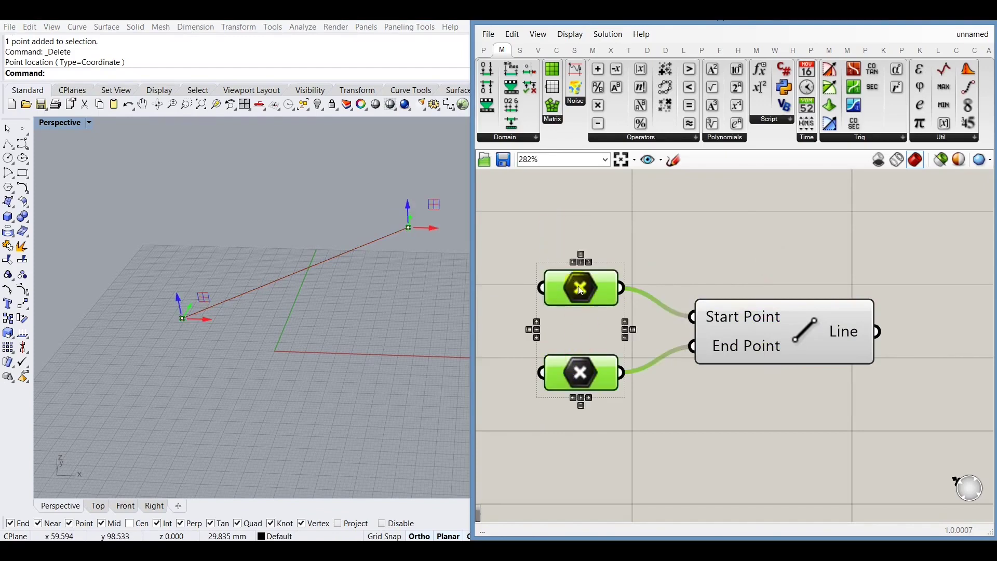
pyautogui.click(727, 225)
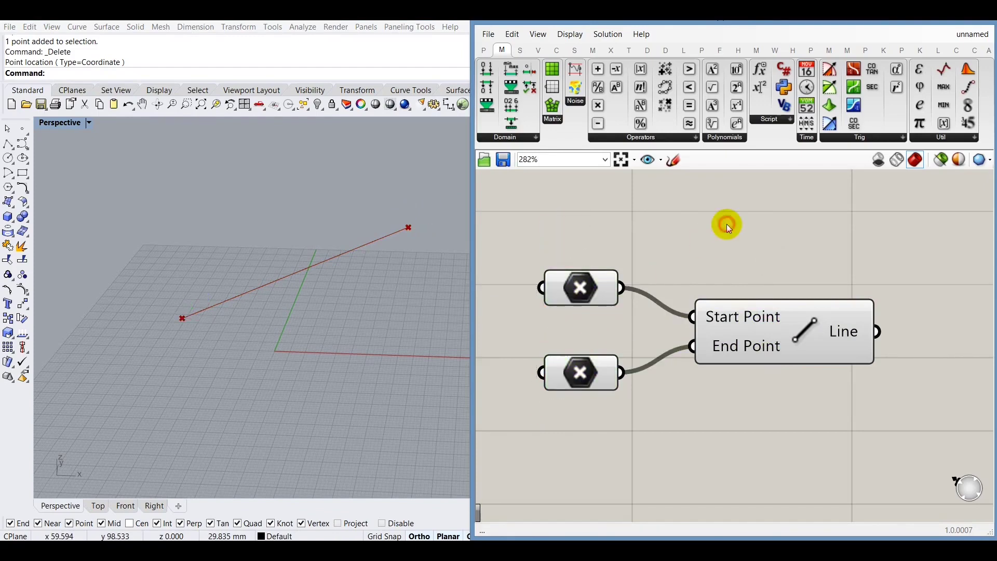
pyautogui.click(807, 330)
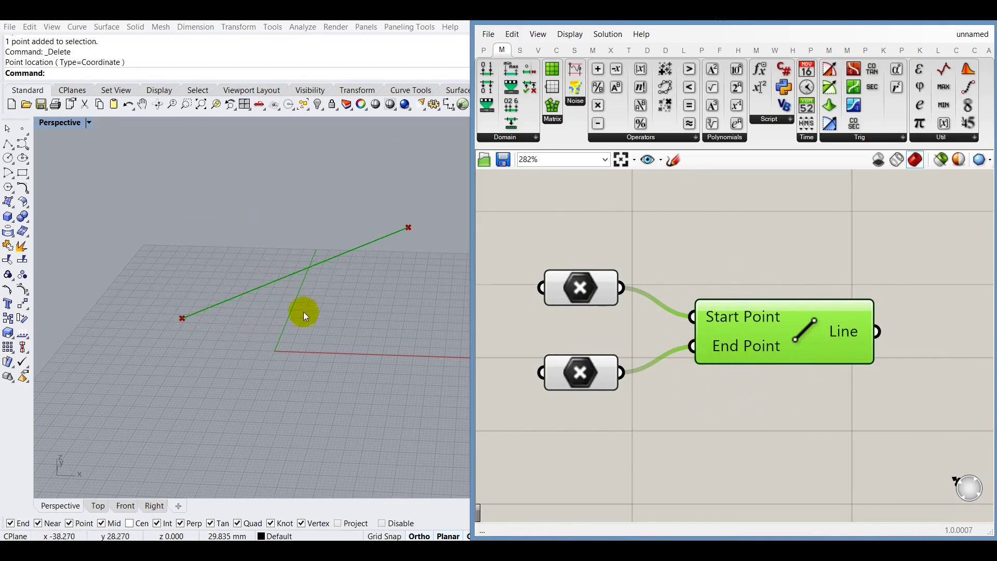
pyautogui.click(818, 253)
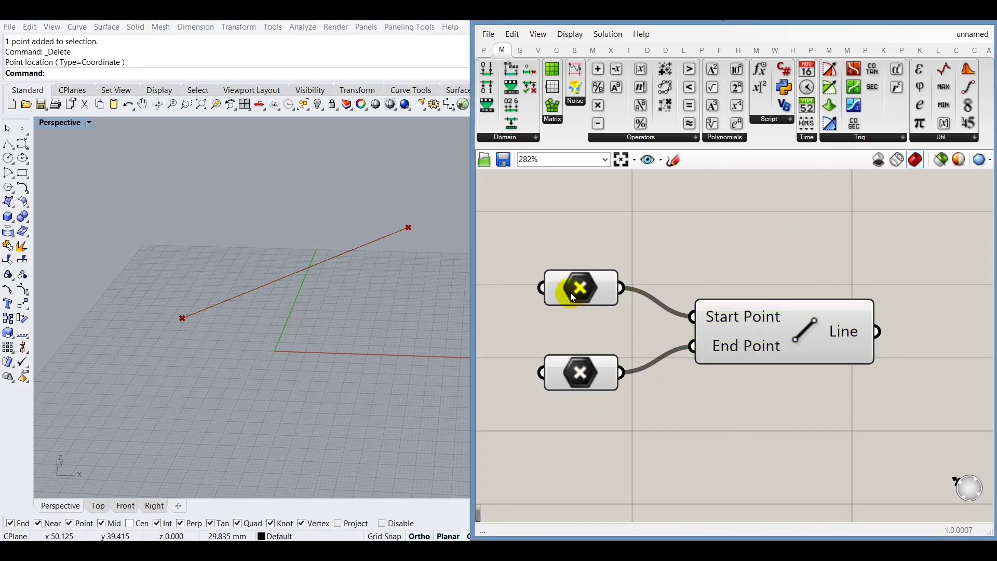
pyautogui.click(741, 318)
pyautogui.click(728, 274)
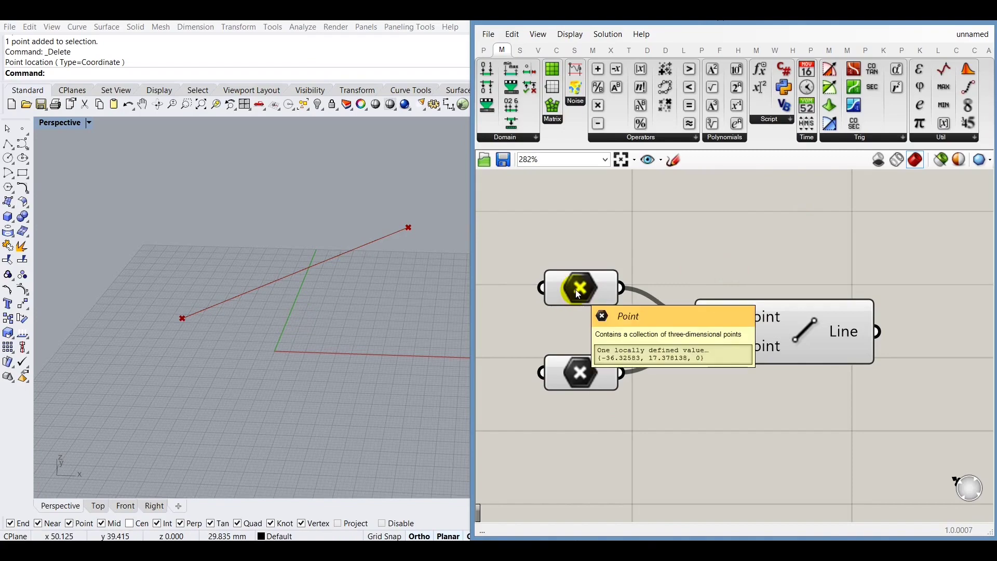
pyautogui.click(578, 294)
pyautogui.click(582, 373)
pyautogui.click(645, 233)
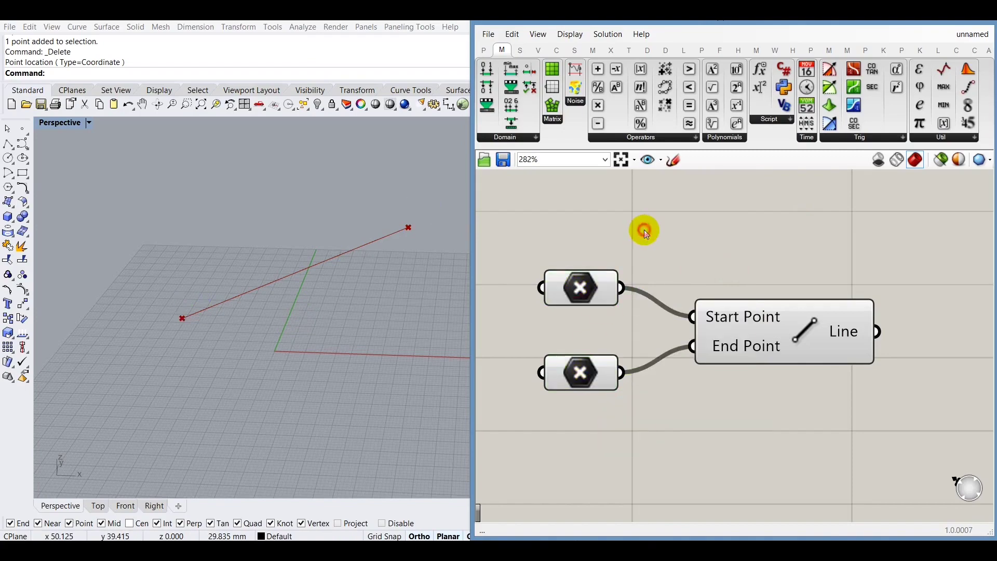
# - With both Point parameters selected, shift the line's end point along its gizmo axes in the Perspective viewport, and clear the selection
pyautogui.moveTo(646, 234); pyautogui.dragTo(600, 391)
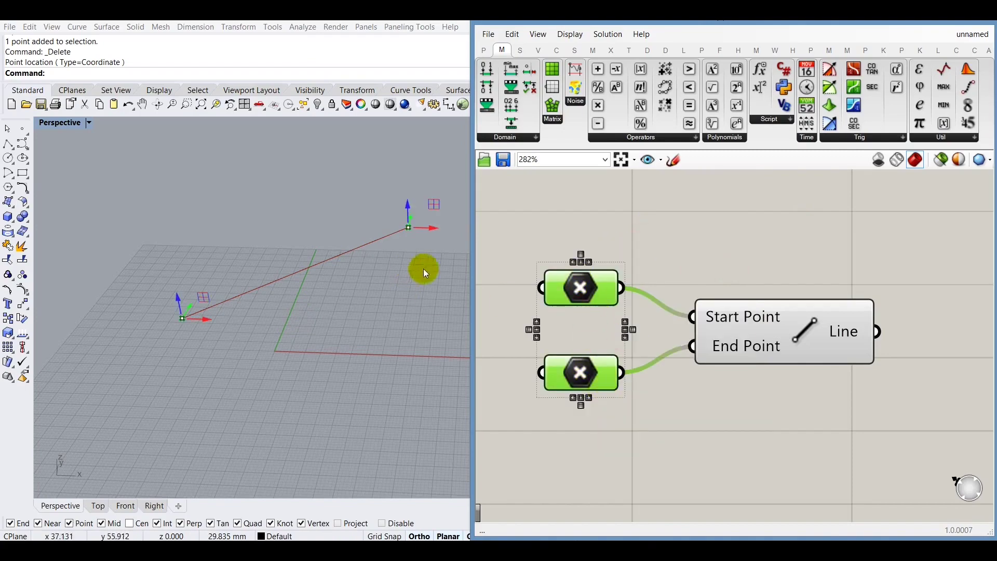
pyautogui.moveTo(411, 310); pyautogui.dragTo(329, 332, button='right')
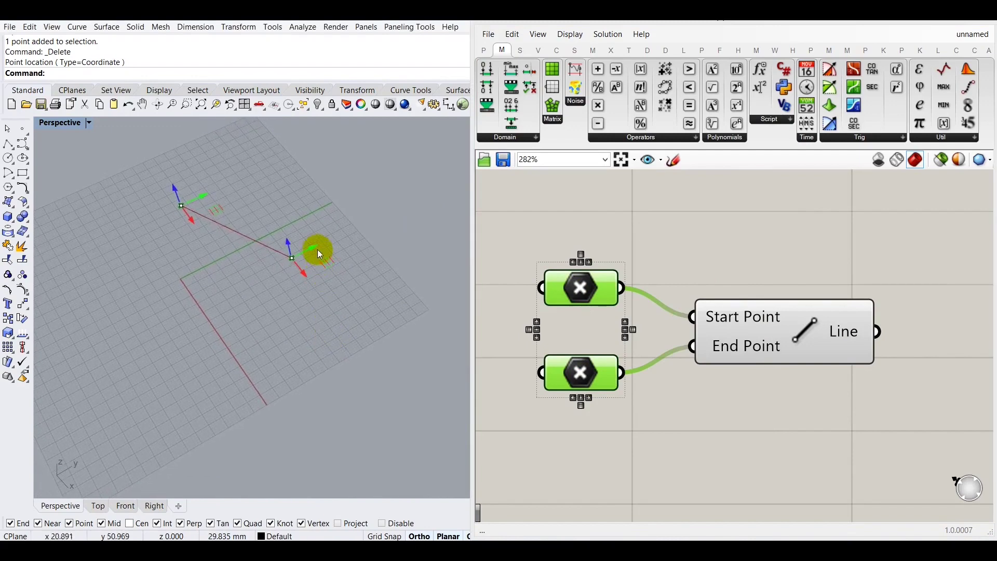
pyautogui.moveTo(313, 246); pyautogui.dragTo(399, 196)
pyautogui.moveTo(234, 362); pyautogui.dragTo(309, 308, button='right')
pyautogui.moveTo(435, 163); pyautogui.dragTo(338, 166)
pyautogui.moveTo(364, 306); pyautogui.dragTo(263, 344, button='right')
pyautogui.scroll(-3, 290, 365)
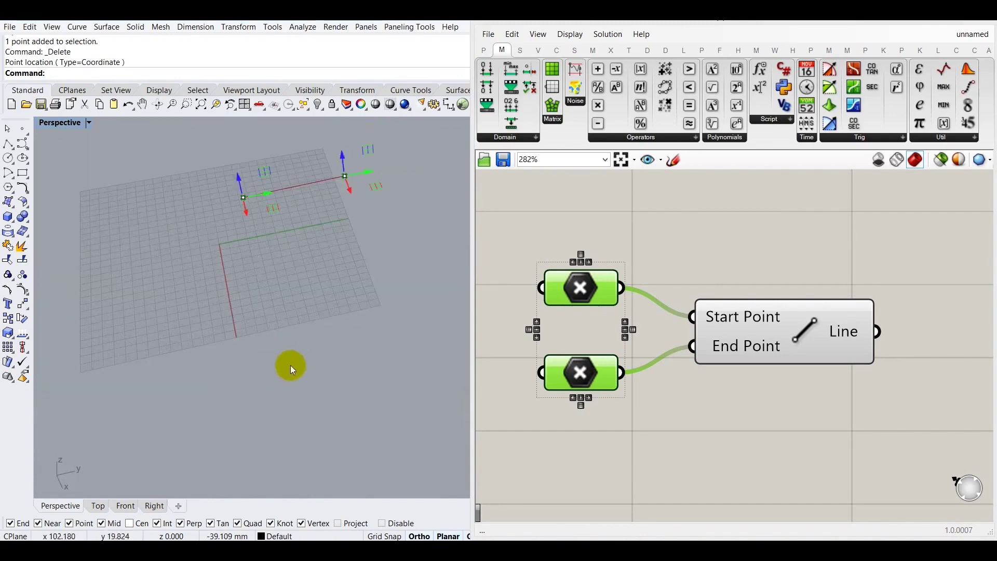
pyautogui.scroll(5, 288, 280)
pyautogui.click(707, 236)
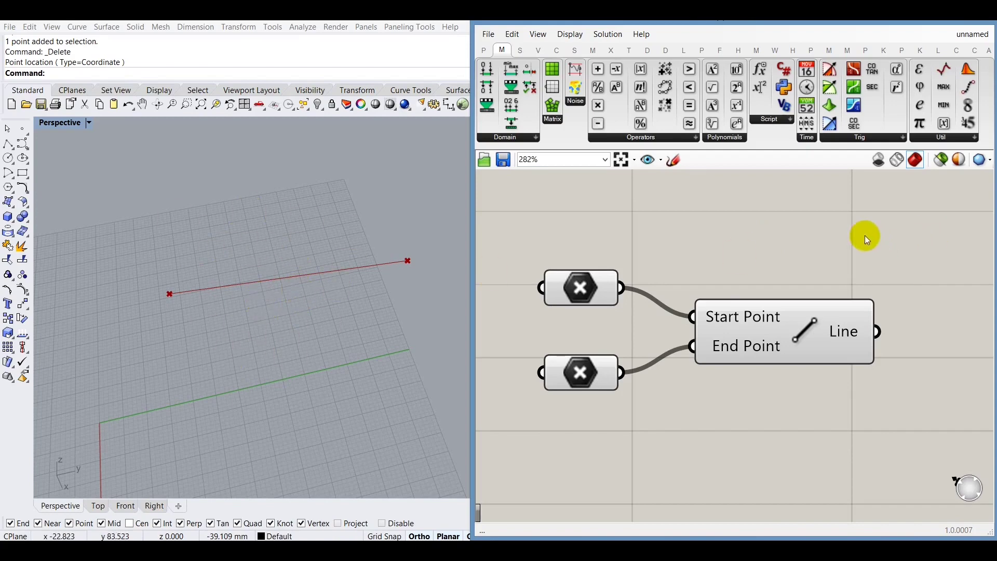
# - Add a Construct Point component to the canvas below the existing Point and Line definition
pyautogui.scroll(-4, 768, 229)
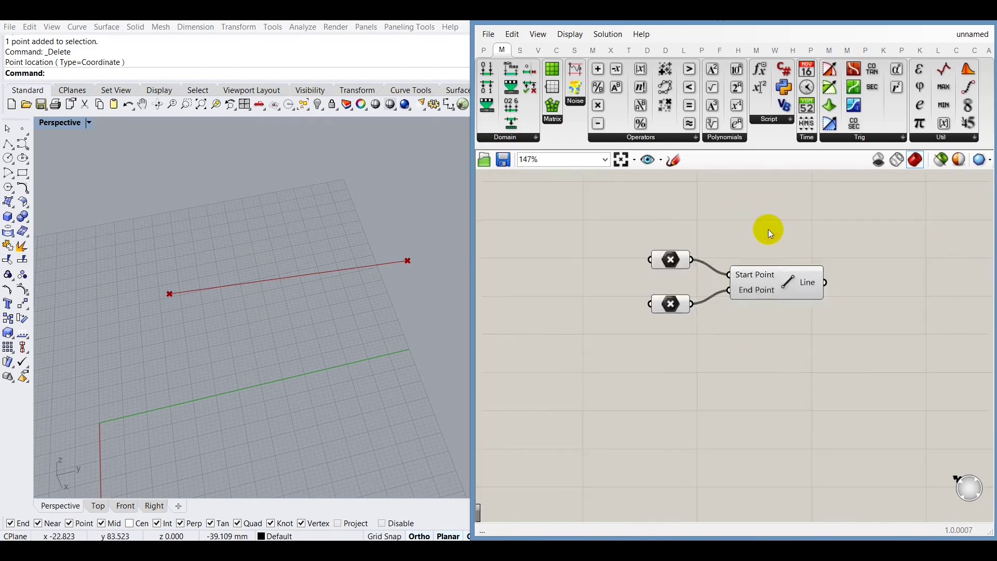
pyautogui.scroll(2, 729, 360)
pyautogui.doubleClick(699, 347)
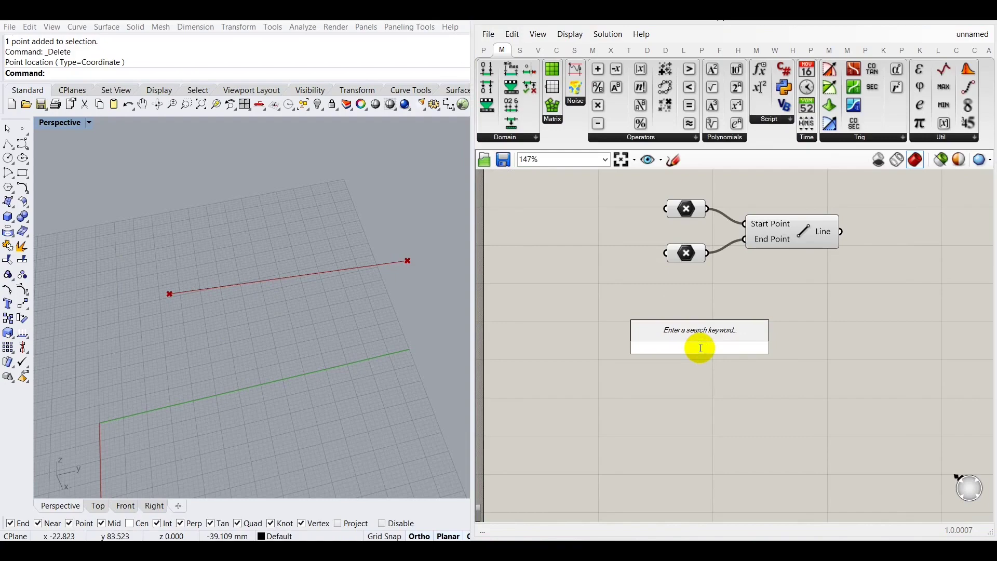
pyautogui.write('construc')
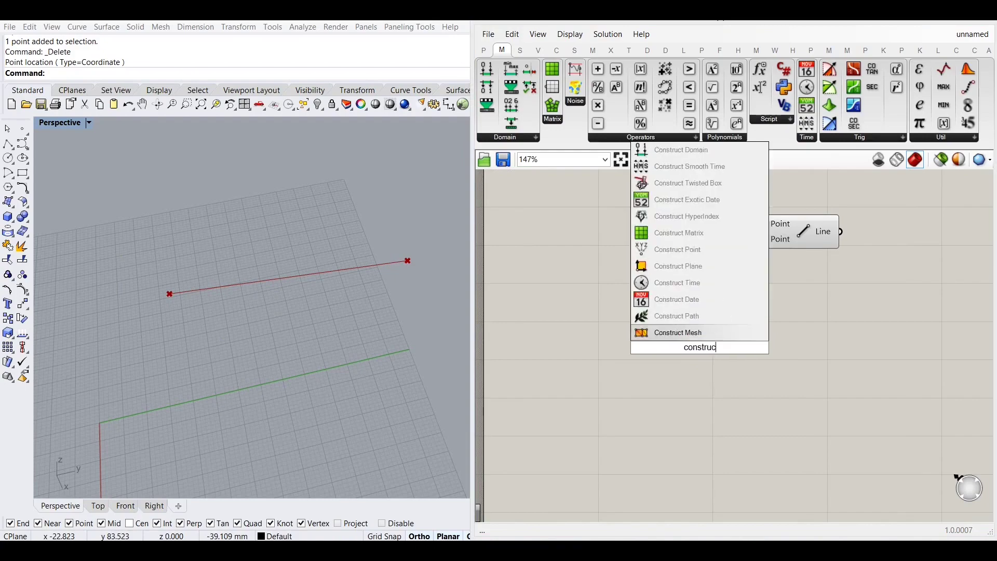
pyautogui.write('t point')
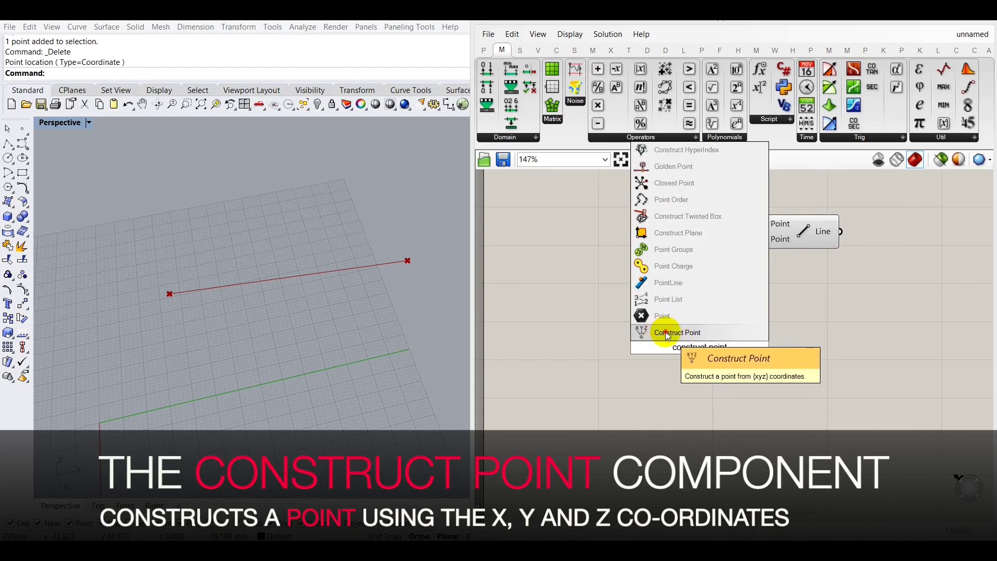
pyautogui.click(668, 333)
# - Duplicate the Construct Point component directly beneath the original and leave both copies deselected
pyautogui.click(708, 347)
pyautogui.moveTo(726, 351); pyautogui.dragTo(727, 435)
pyautogui.click(715, 414)
pyautogui.click(729, 353)
pyautogui.click(781, 394)
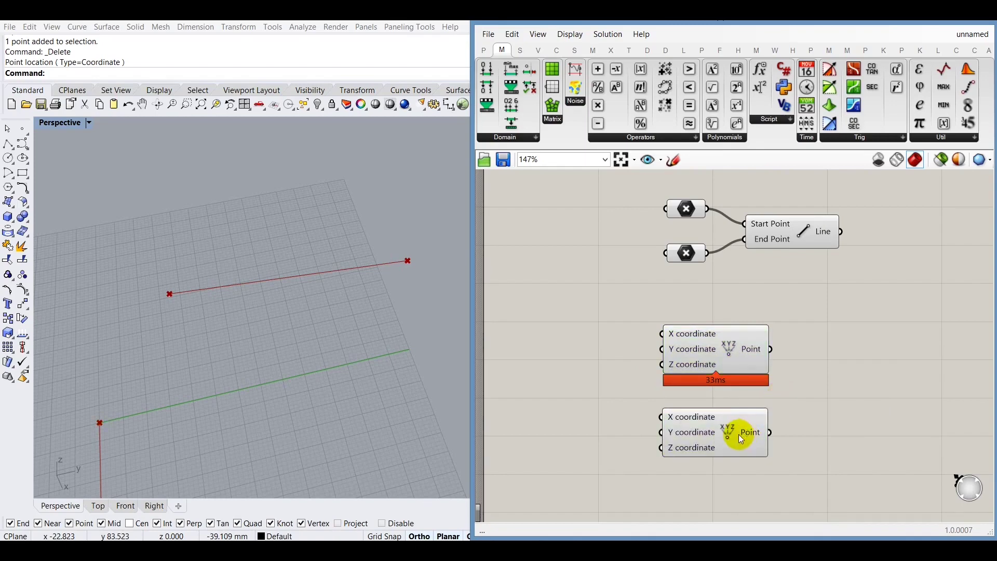
pyautogui.scroll(3, 738, 434)
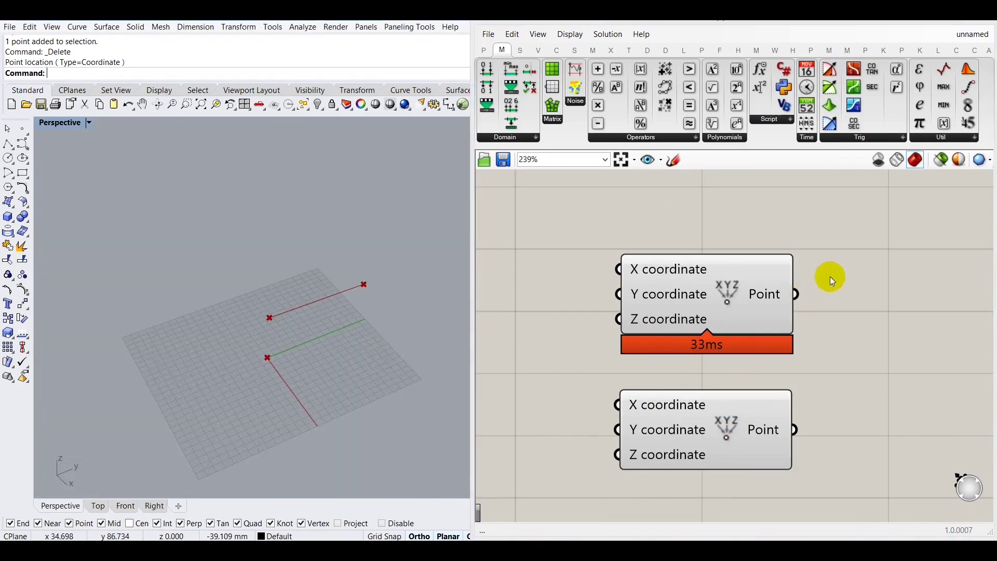
pyautogui.click(821, 235)
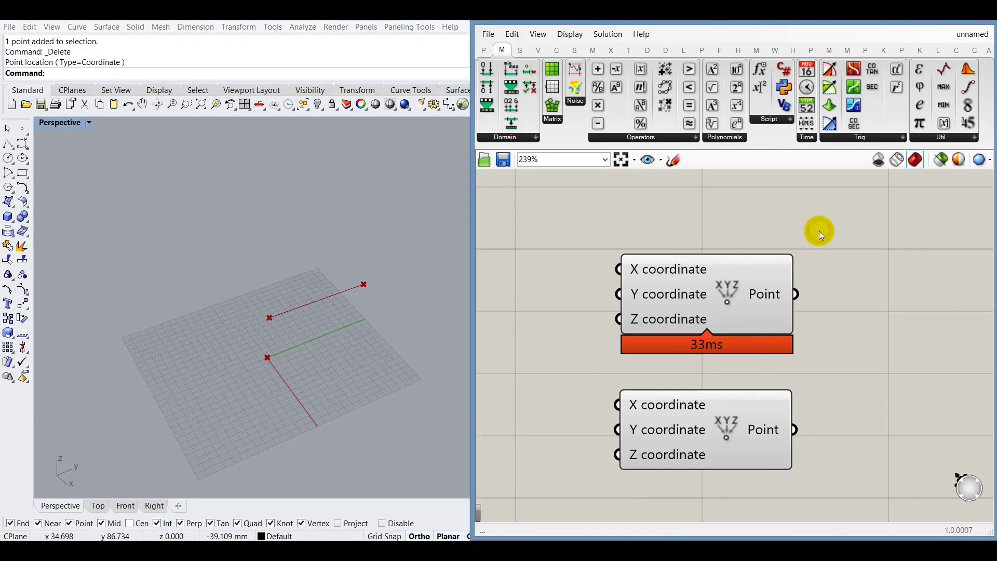